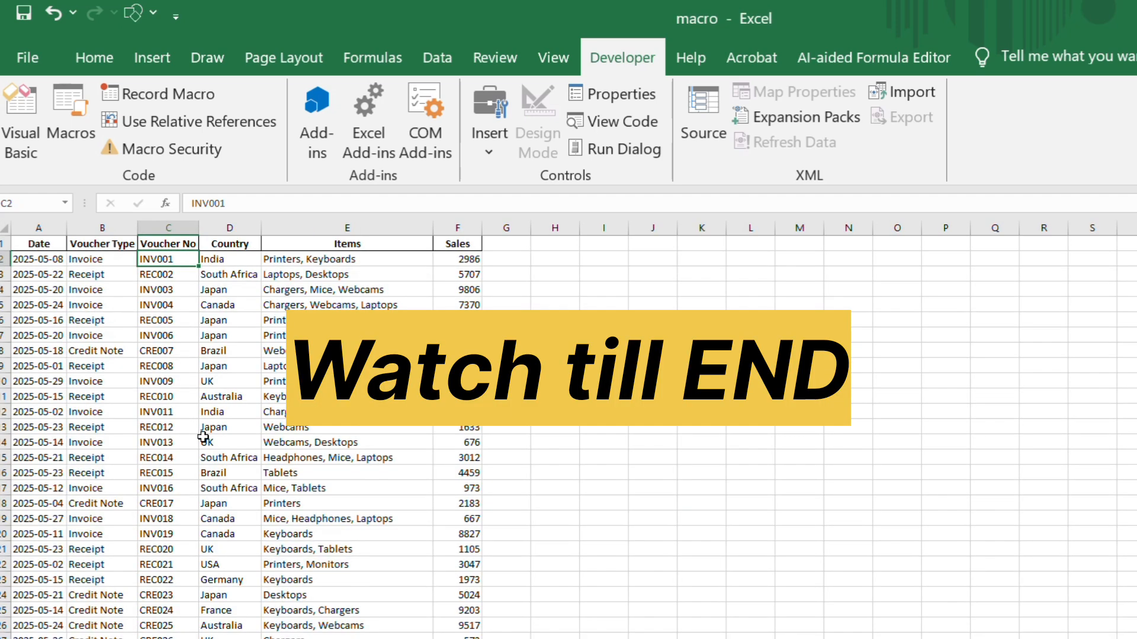
Look through the sales records along the Voucher No column, down past the last entry and back up
key(Down)
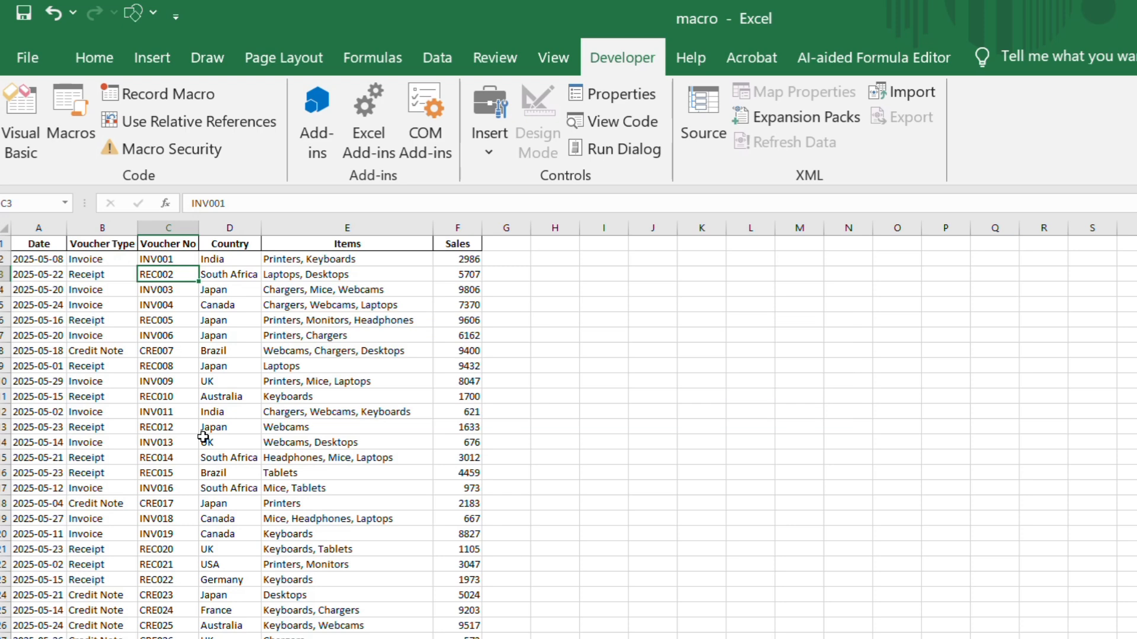
key(Down)
key(Down)
key(Down)
key(Down)
key(Down)
key(Down)
key(Down)
key(Down)
key(Down)
key(Down)
key(Down)
key(Down)
key(Down)
key(Down)
key(Down)
key(Down)
key(Down)
key(Down)
key(Down)
key(Down)
key(Down)
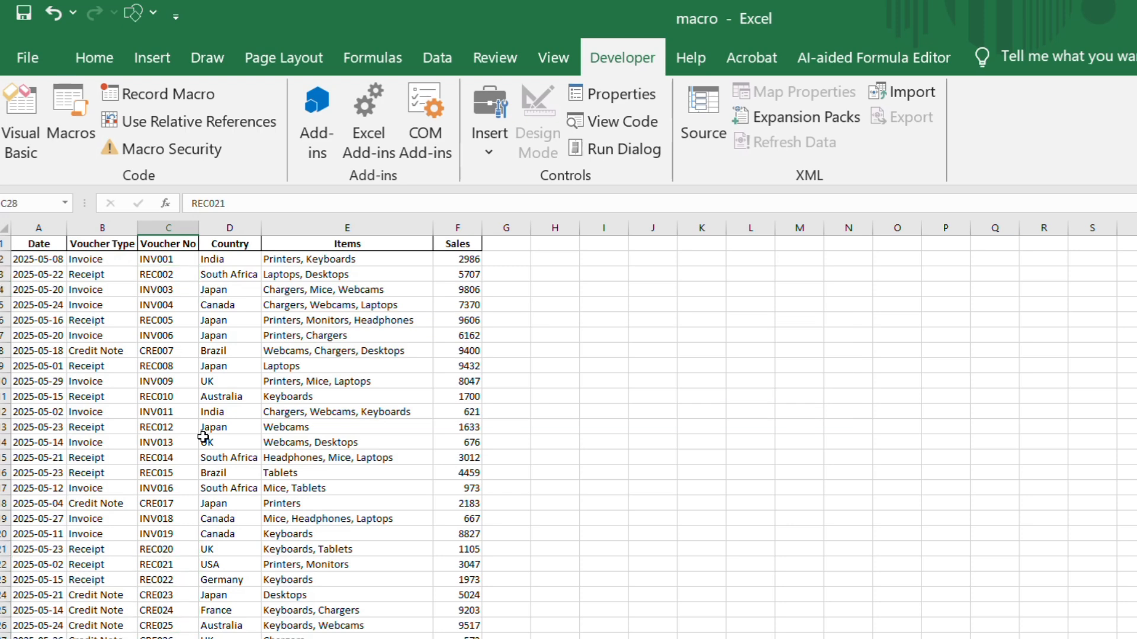
key(Down)
key(Down)
key(Down)
key(Down)
key(Down)
key(Down)
key(Down)
key(Down)
key(Down)
key(Down)
key(Down)
key(Down)
key(Down)
key(Down)
key(Down)
key(Down)
key(Down)
key(Down)
key(Down)
key(Down)
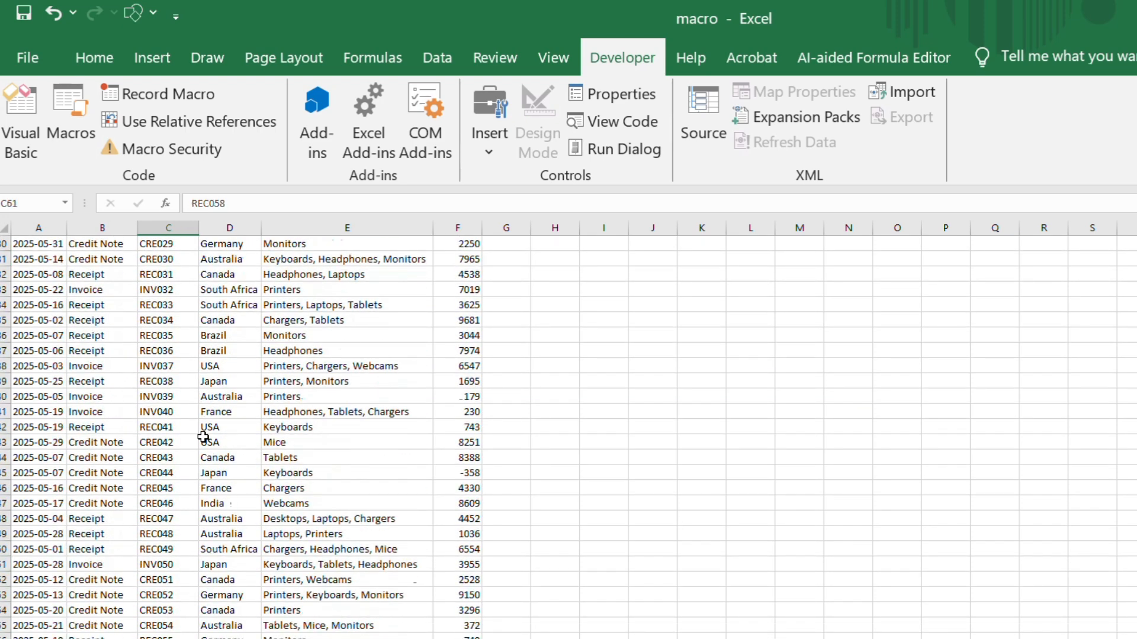
key(Down)
key(Down)
key(Down)
key(Down)
key(Down)
key(Down)
key(Down)
key(Down)
key(Down)
key(Down)
key(Down)
key(Down)
key(Down)
key(Down)
key(Down)
key(Down)
key(Down)
key(Down)
key(Down)
key(Down)
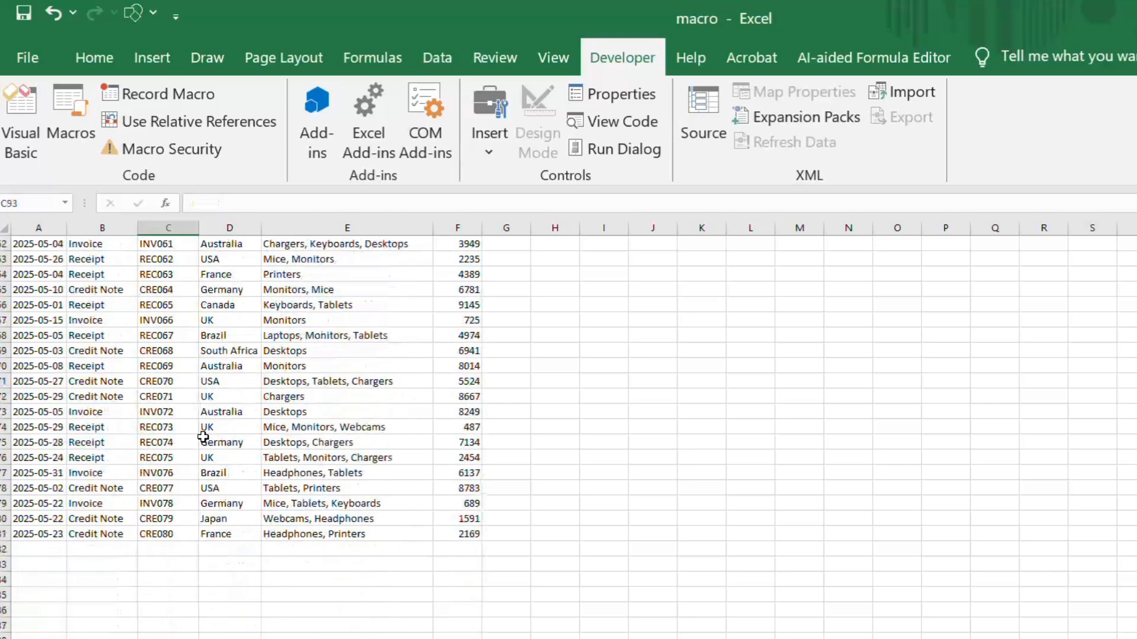
key(Up)
key(Up)
key(Up)
key(Up)
key(Up)
key(Up)
key(Up)
key(Up)
key(Up)
key(Up)
key(Up)
key(Up)
key(Up)
key(Up)
key(Up)
key(Up)
key(Up)
key(Up)
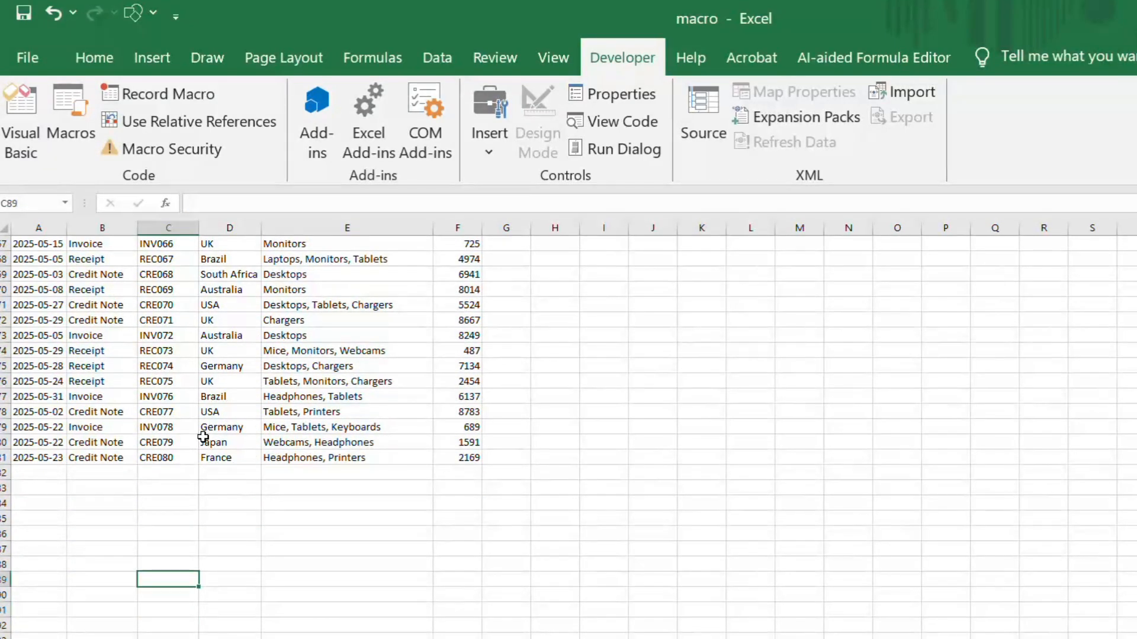
key(Up)
key(Up)
key(Up)
key(Up)
key(Up)
key(Up)
key(Up)
key(Up)
key(Up)
key(Up)
key(Up)
key(Up)
key(Up)
key(Up)
key(Up)
key(Up)
key(Up)
key(Up)
key(Up)
key(Up)
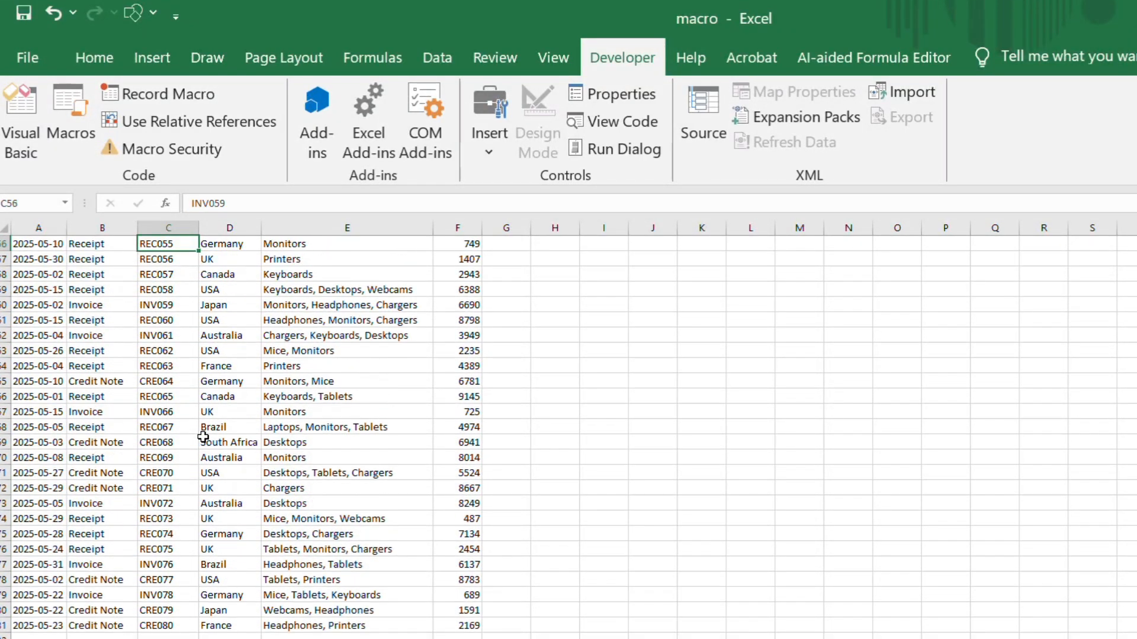
key(Up)
key(Up)
key(Up)
key(Up)
key(Up)
key(Up)
key(Up)
key(Up)
key(Up)
key(Up)
key(Up)
key(Up)
key(Up)
key(Up)
key(Up)
key(Up)
key(Up)
key(Up)
key(Up)
key(Up)
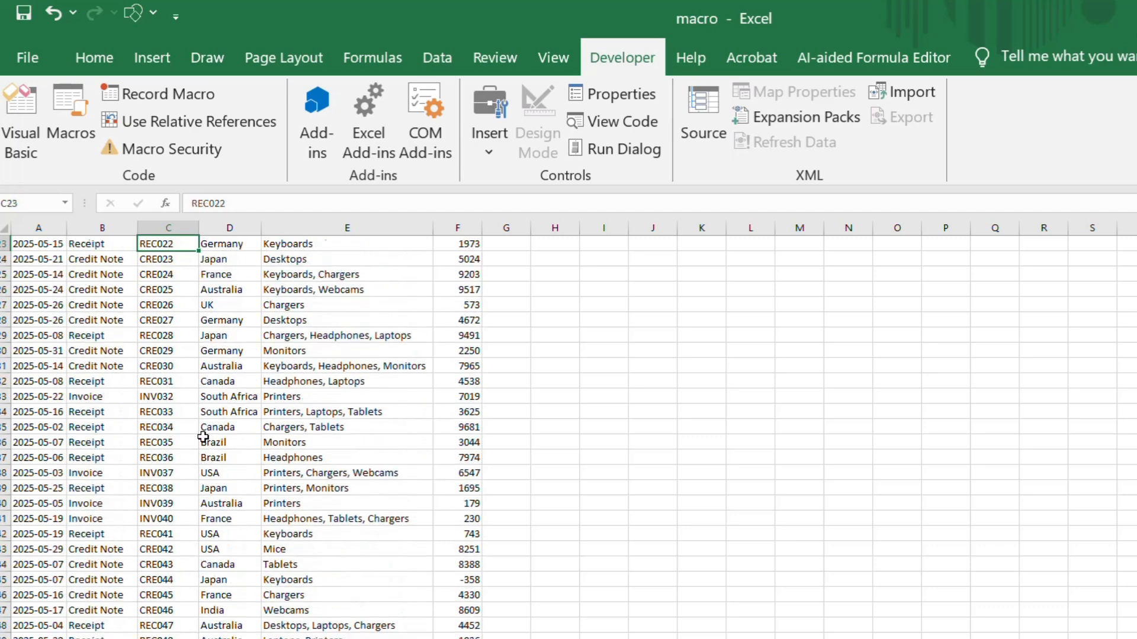
key(Up)
key(Up)
key(Up)
key(Up)
key(Up)
key(Up)
key(Up)
key(Up)
key(Up)
key(Up)
key(Up)
key(Up)
key(Up)
key(Up)
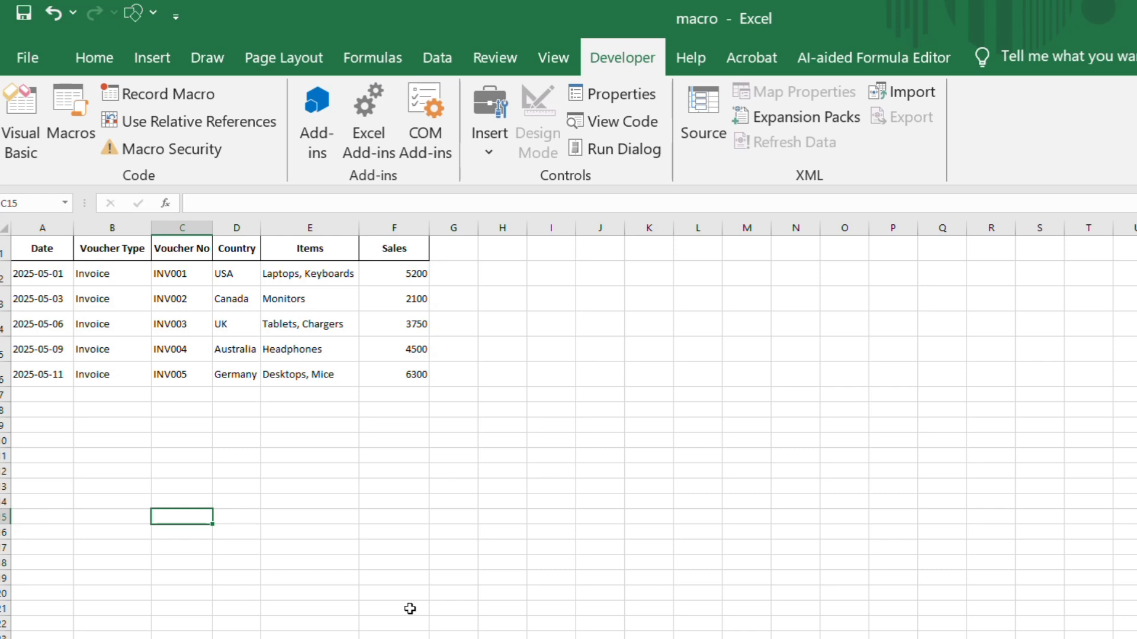
Hide the Developer tab by turning it off in the ribbon customization options
click(142, 374)
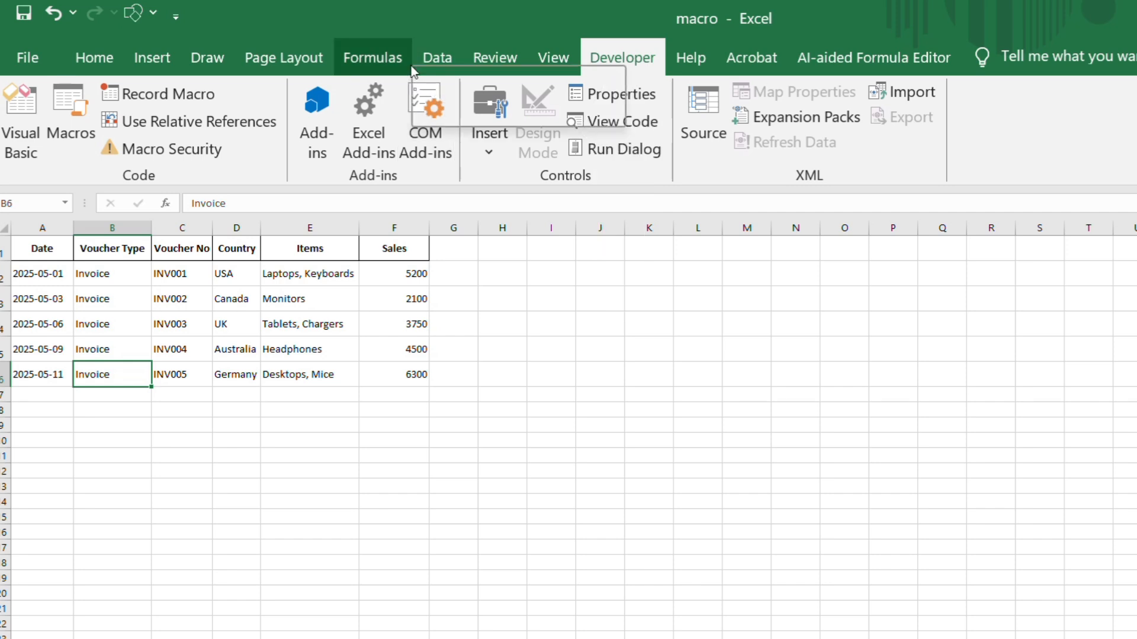
click(450, 84)
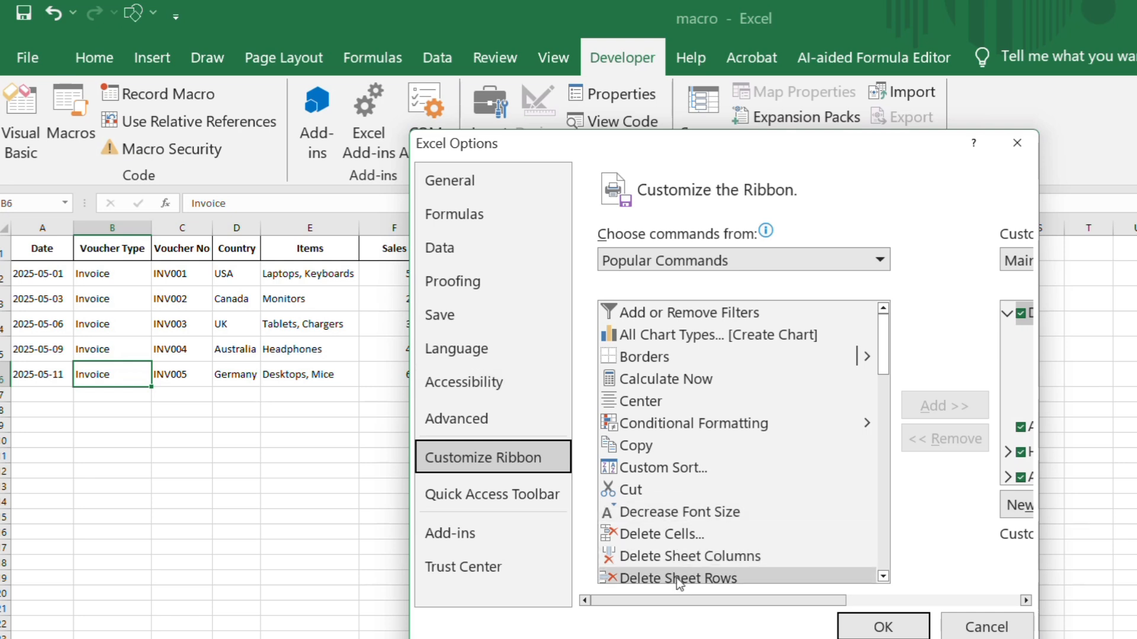
drag(678, 599, 878, 576)
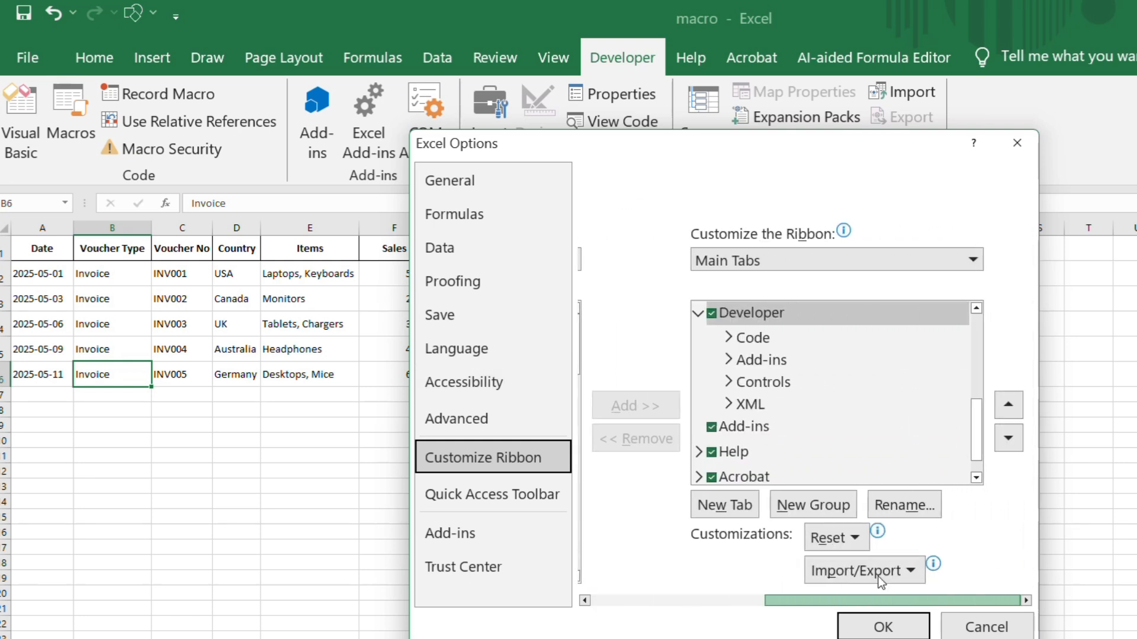
click(713, 317)
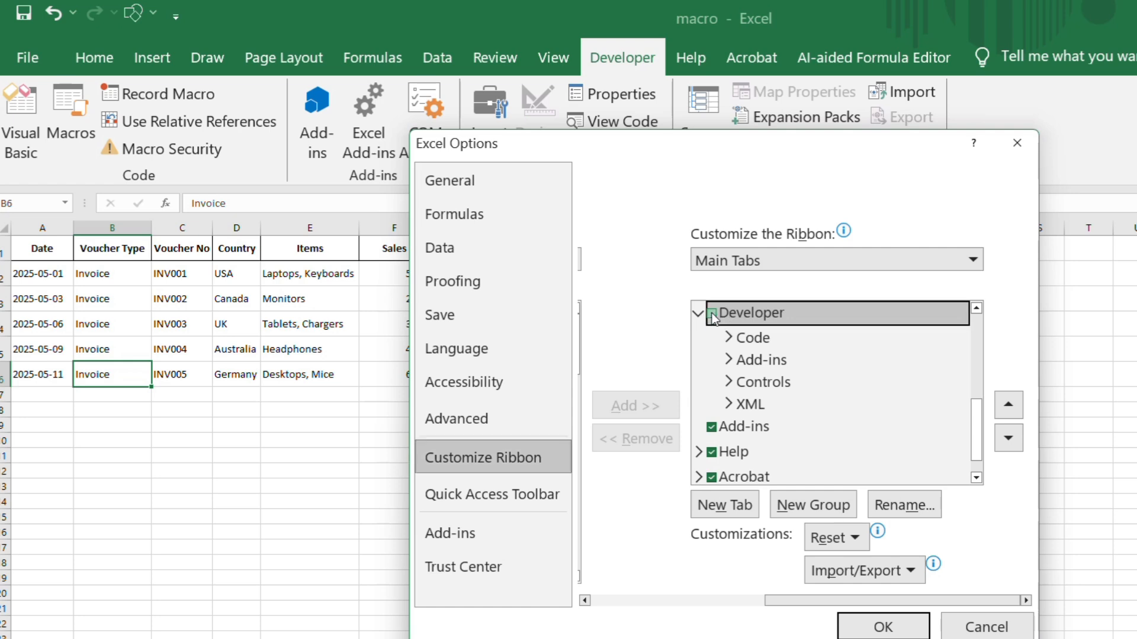
click(713, 318)
click(883, 627)
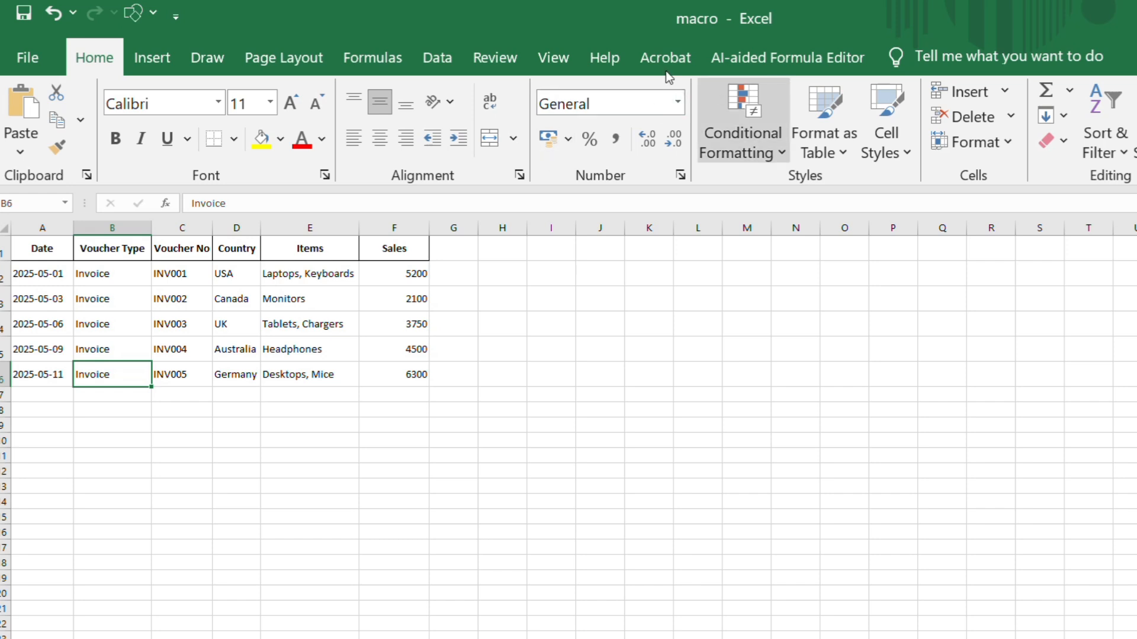
Enable the Developer tab in the ribbon customization options and display its commands
right_click(418, 27)
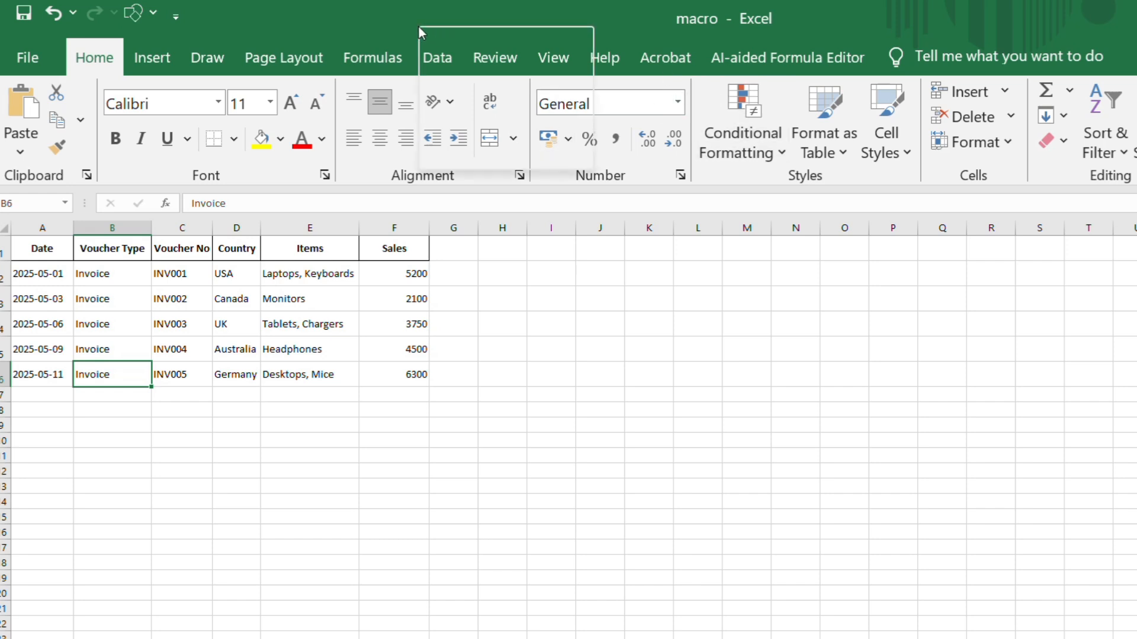
click(398, 56)
click(398, 56)
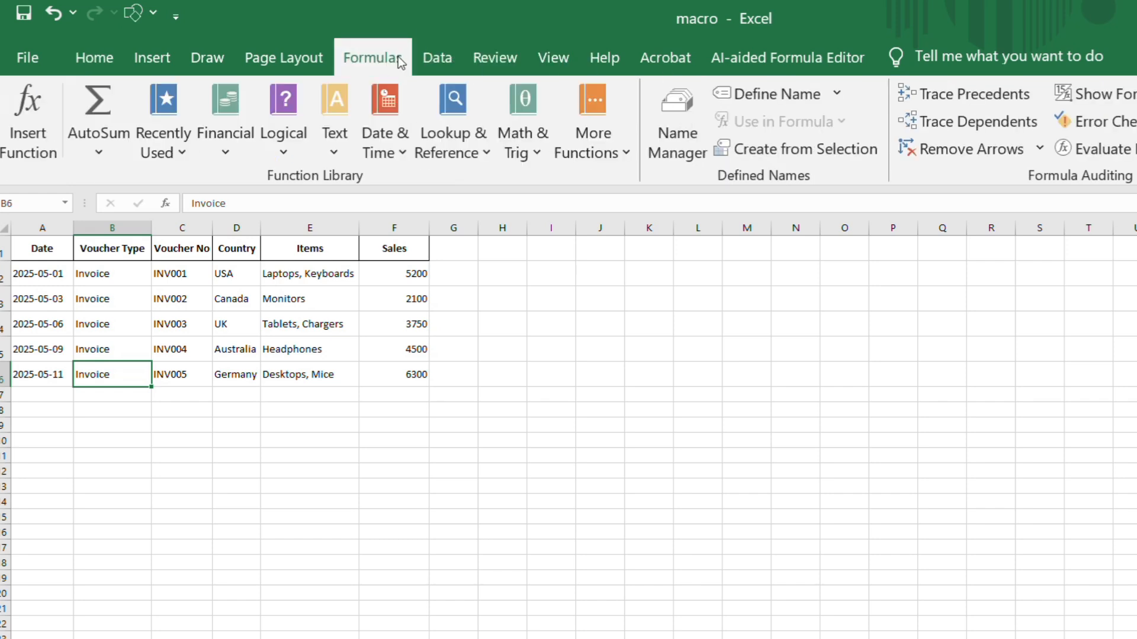
right_click(398, 55)
click(467, 69)
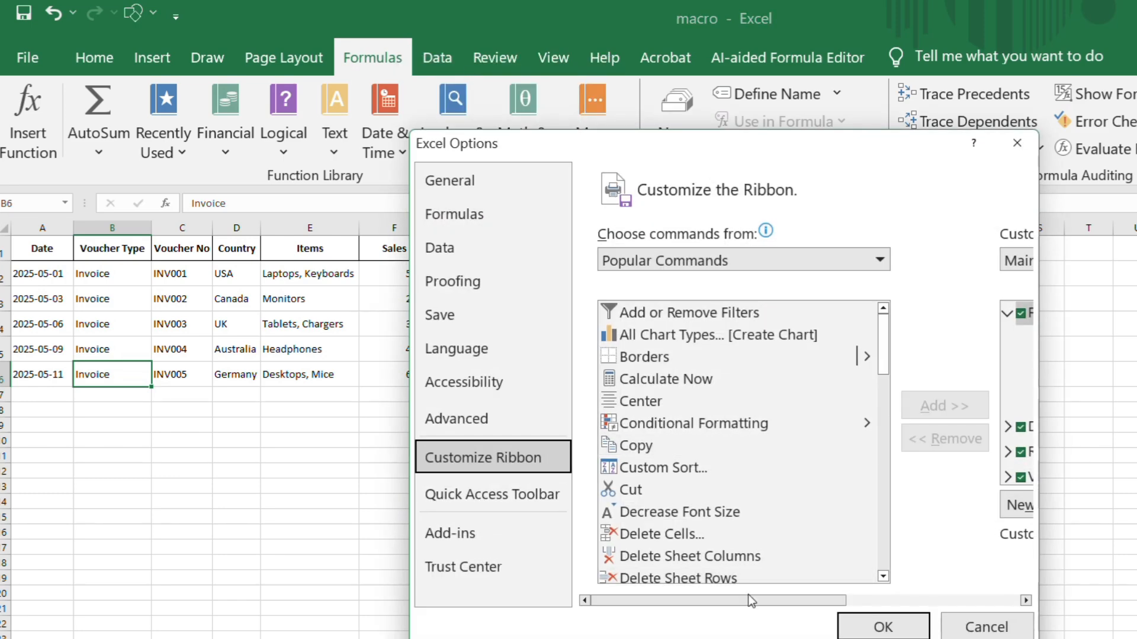
drag(751, 599, 928, 580)
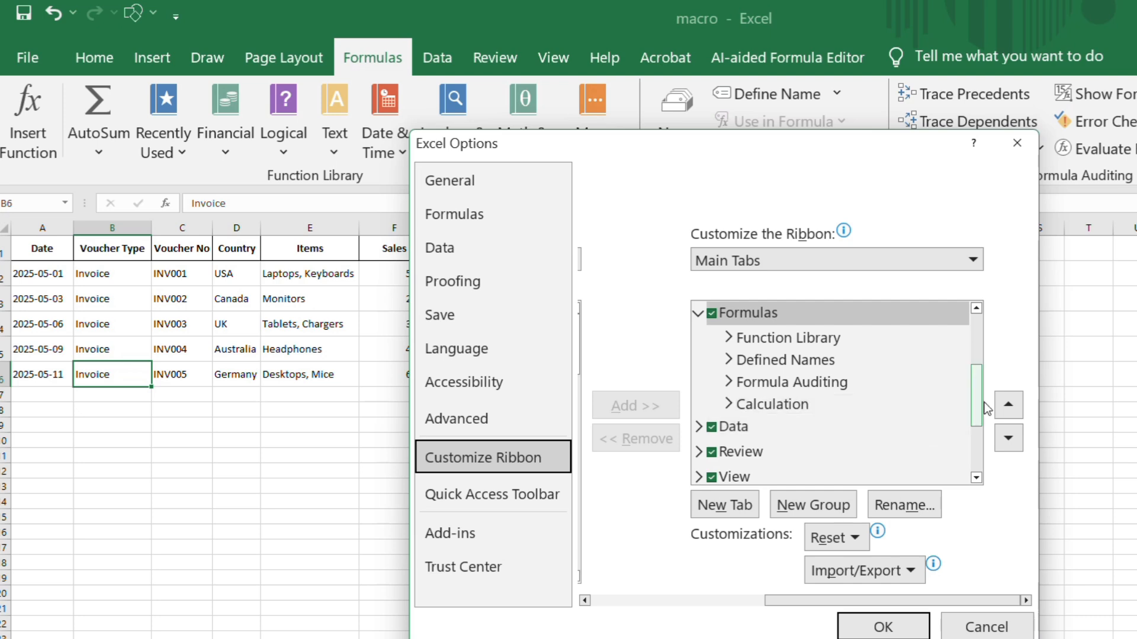
click(969, 407)
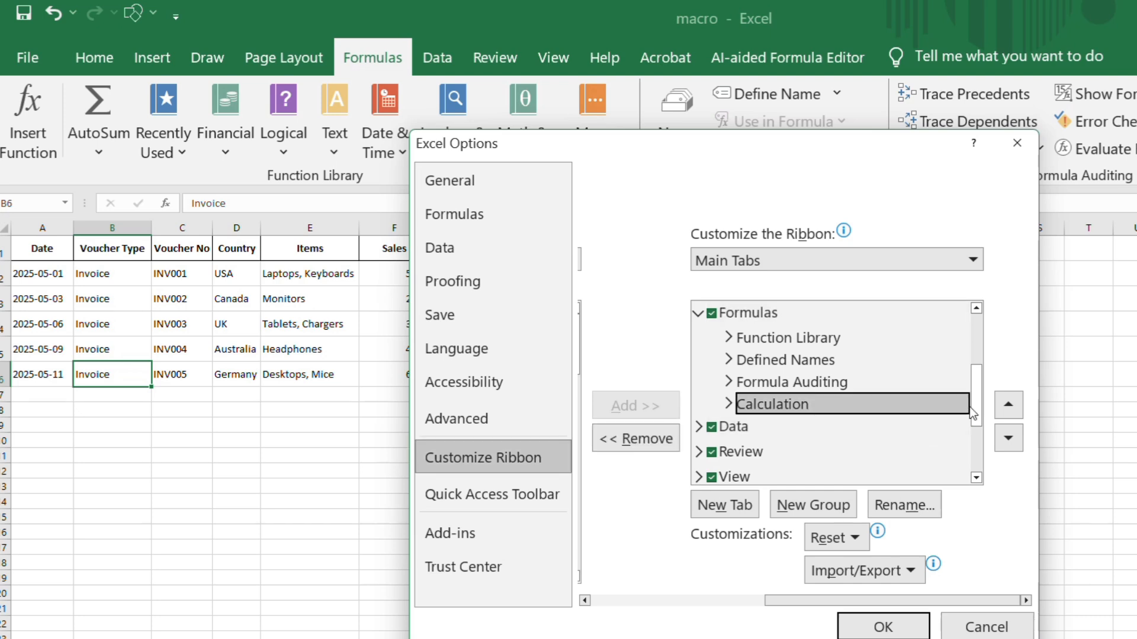
drag(975, 403, 963, 449)
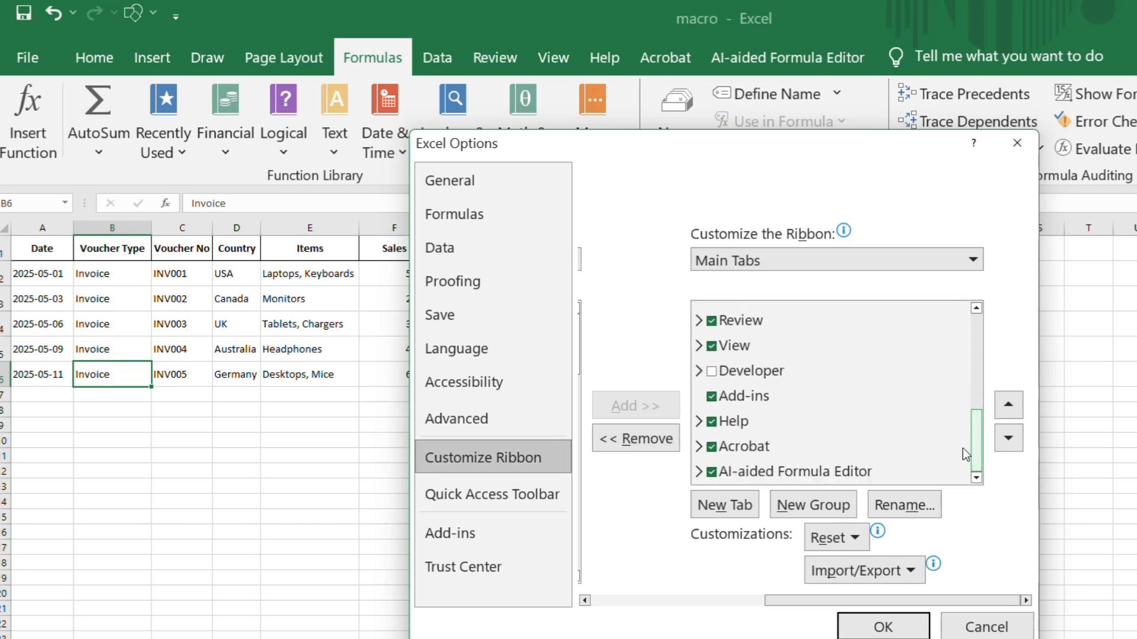
click(762, 372)
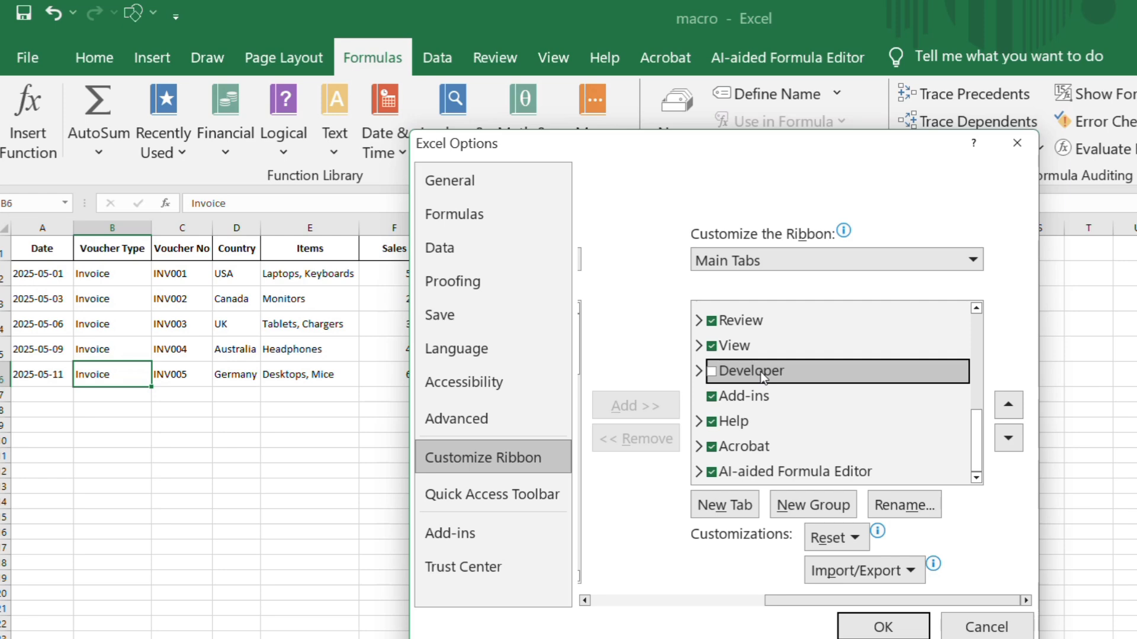
click(711, 372)
click(876, 628)
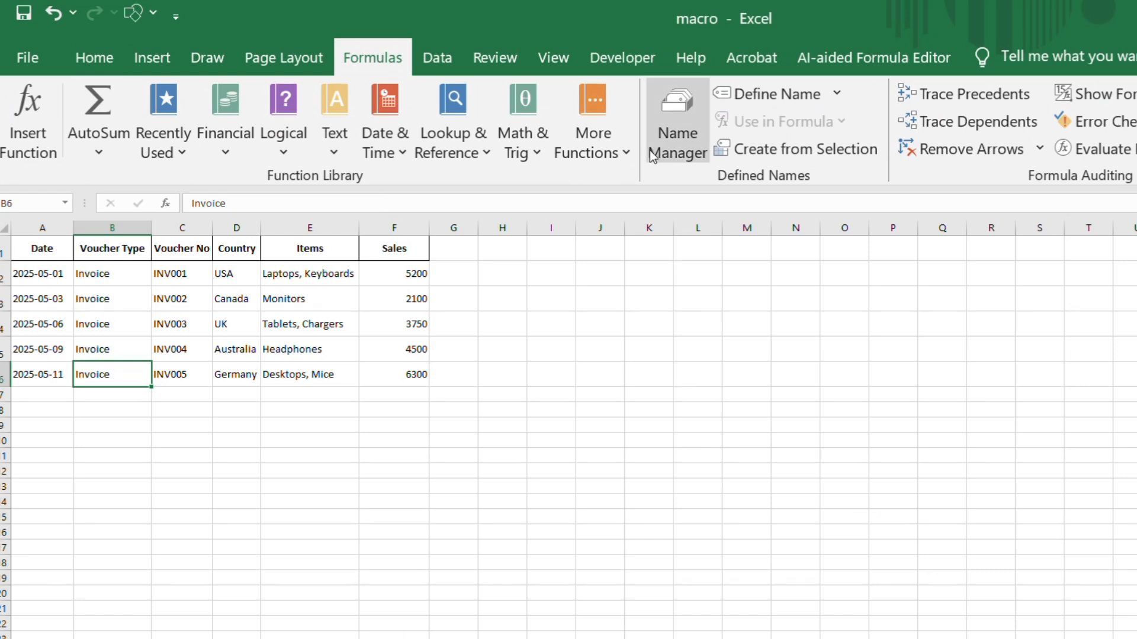
click(622, 57)
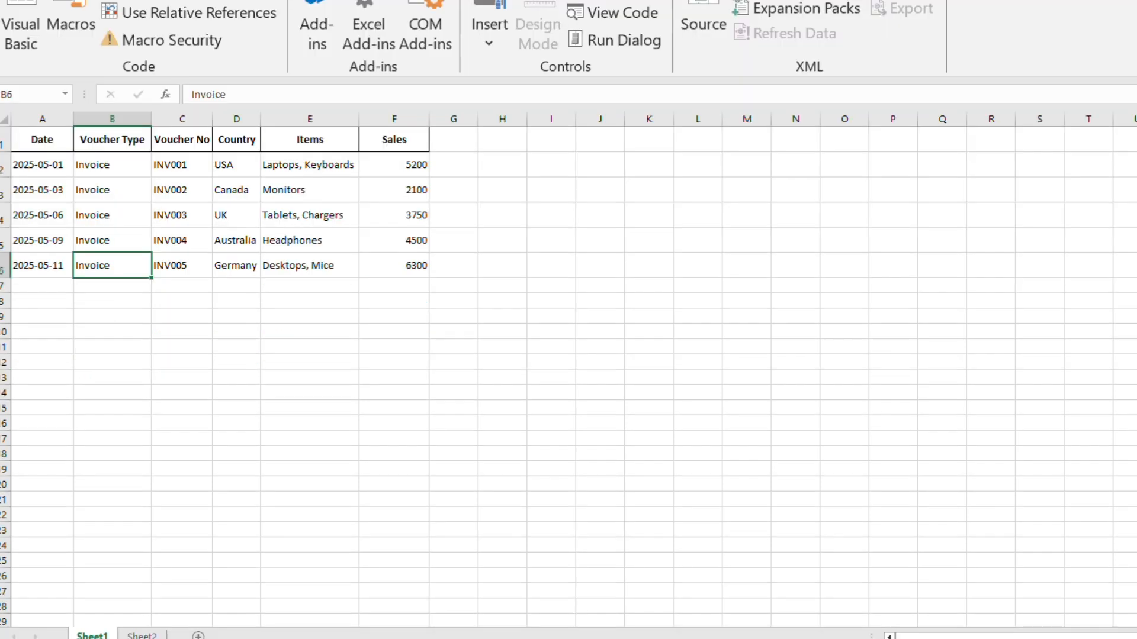
Check the Developer entry among the main tabs in the ribbon customization options, reached through Excel Options
click(27, 57)
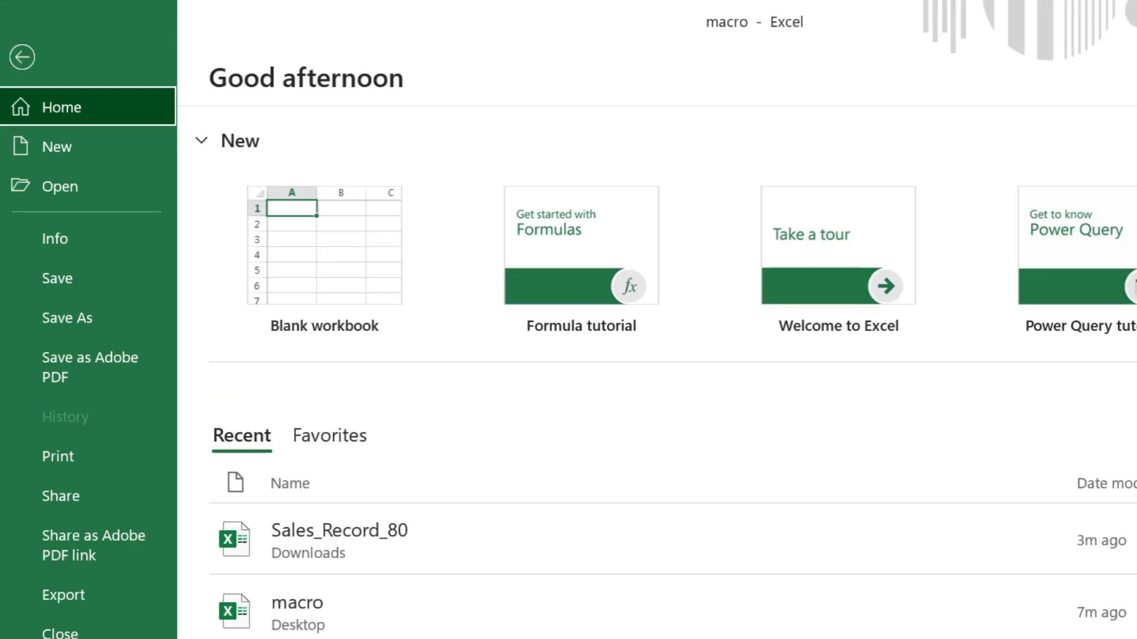
click(57, 638)
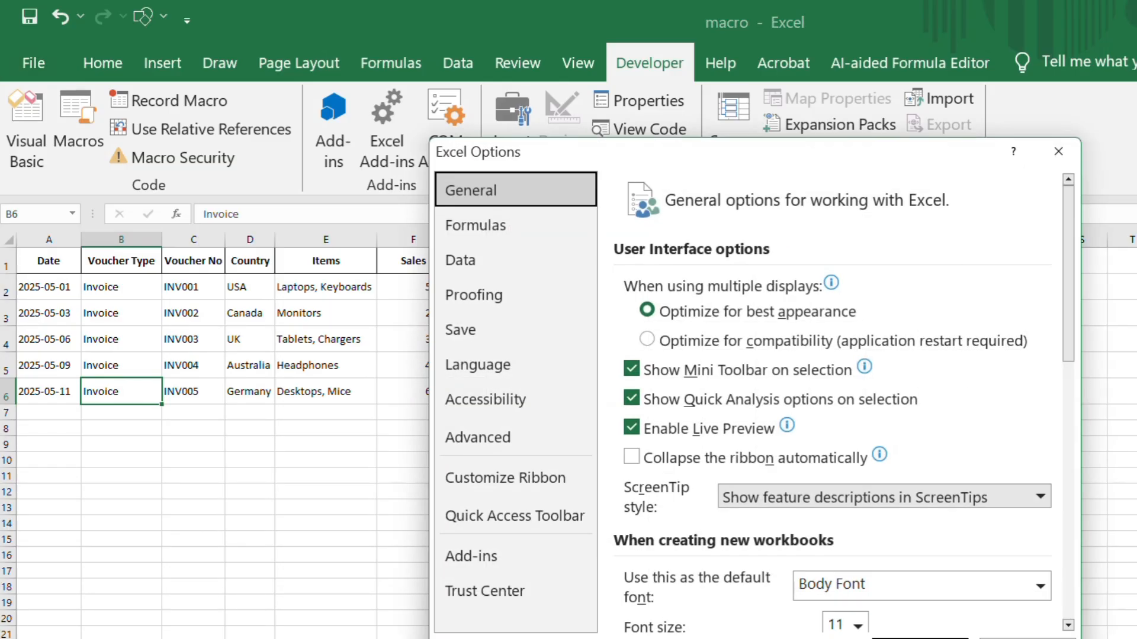
click(525, 474)
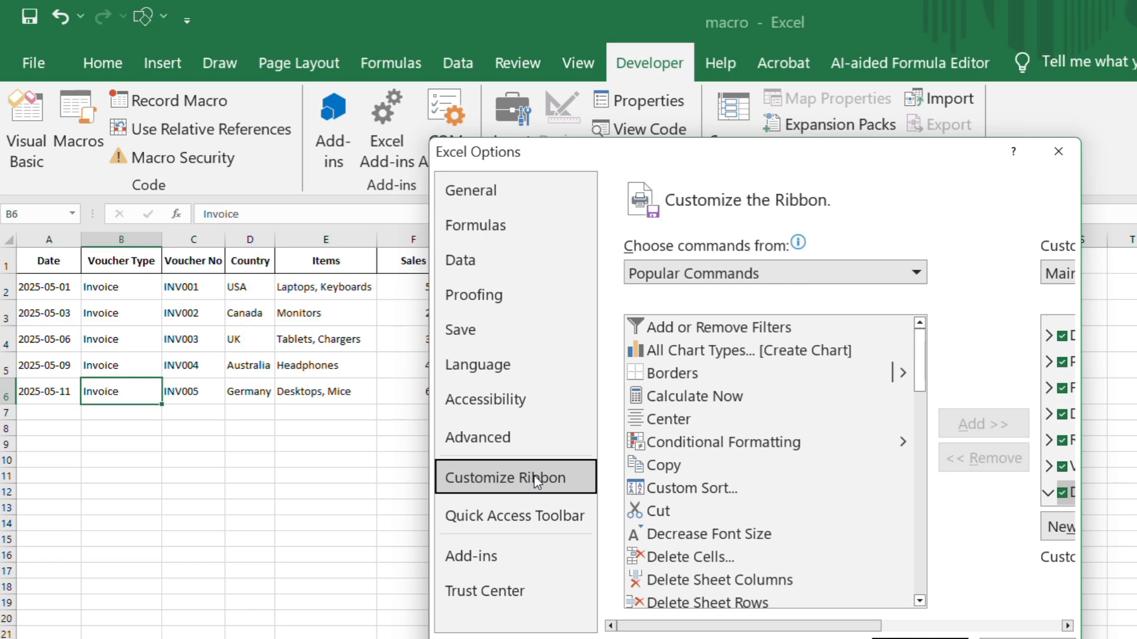
click(924, 626)
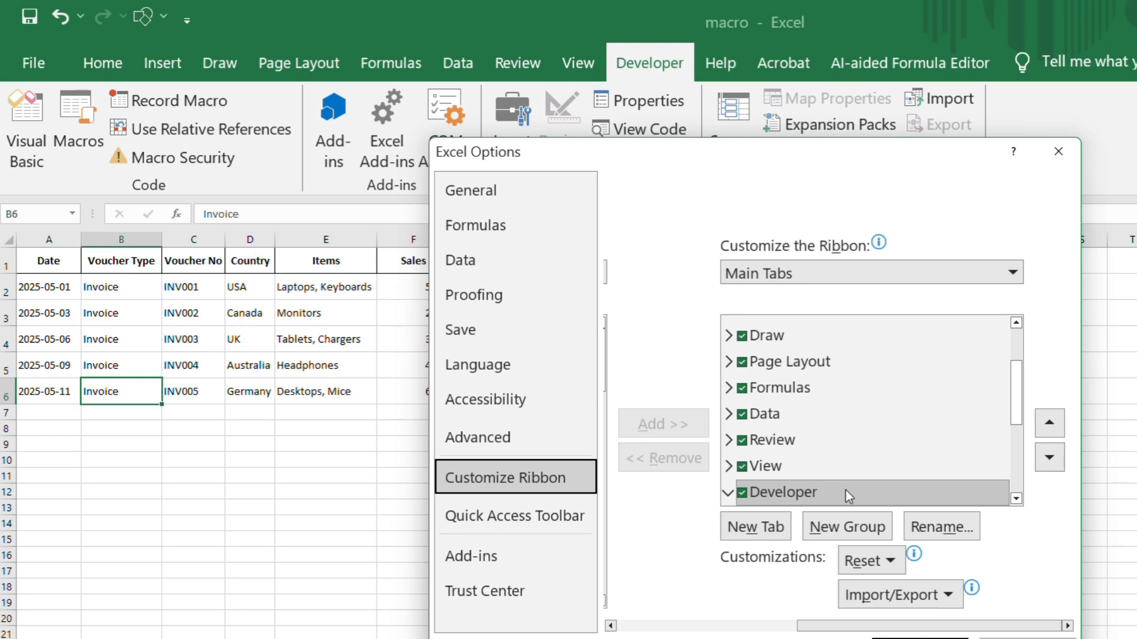
click(920, 638)
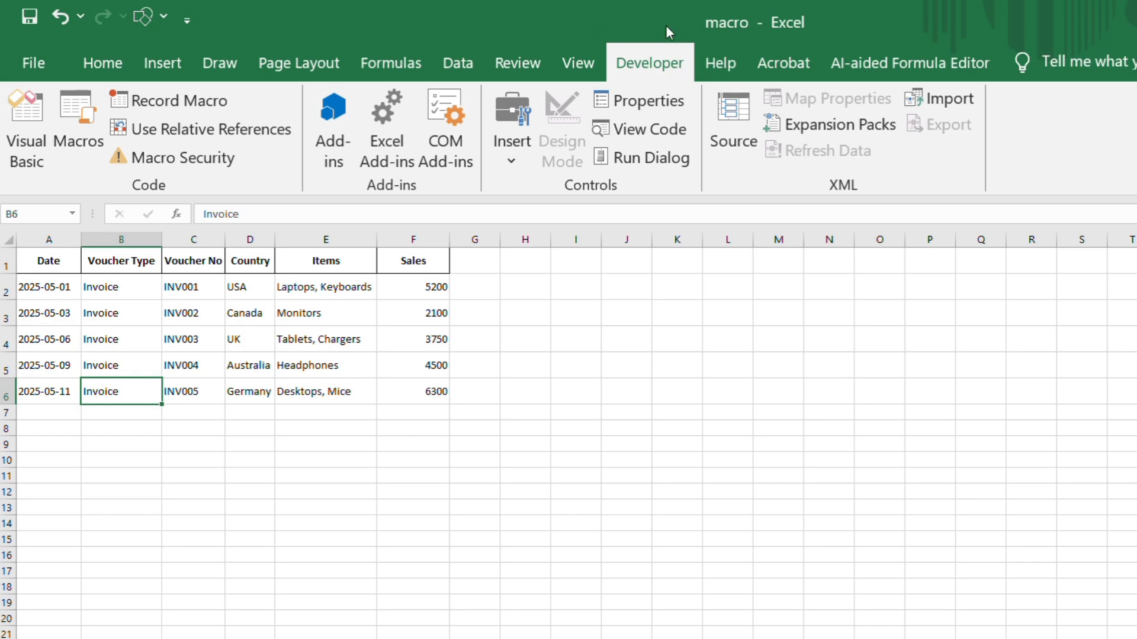
key(alt+F11)
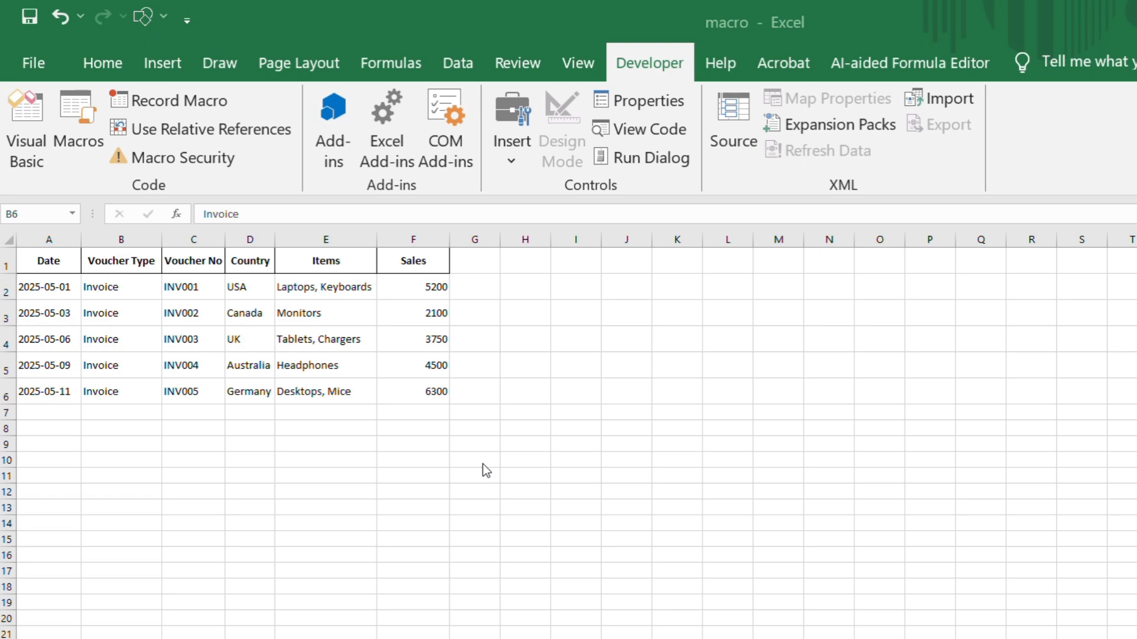
Begin setting up a new macro recording and name the macro Learning_Macro
click(653, 63)
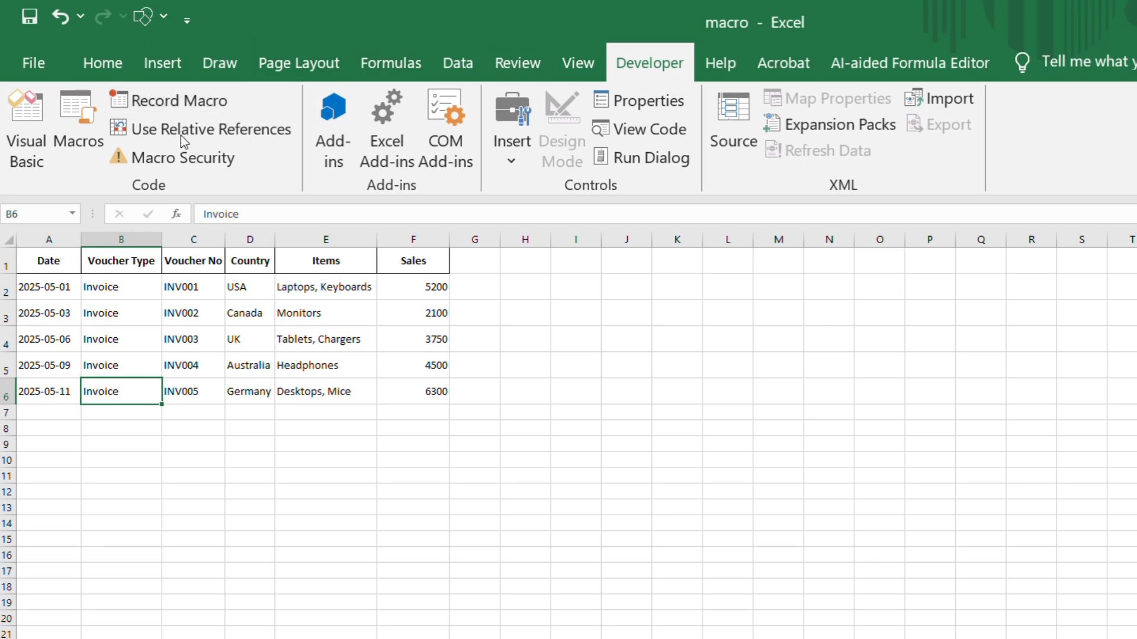
click(173, 98)
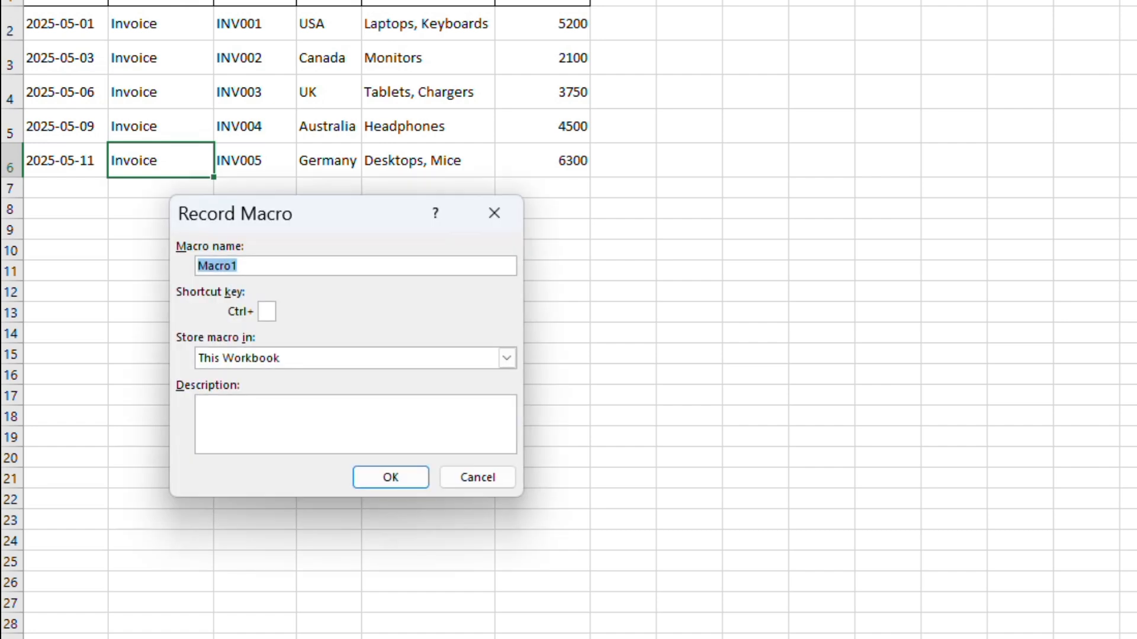
click(264, 267)
key(BackSpace)
key(BackSpace)
key(BackSpace)
key(BackSpace)
key(BackSpace)
key(BackSpace)
text(Learning)
text(Macro)
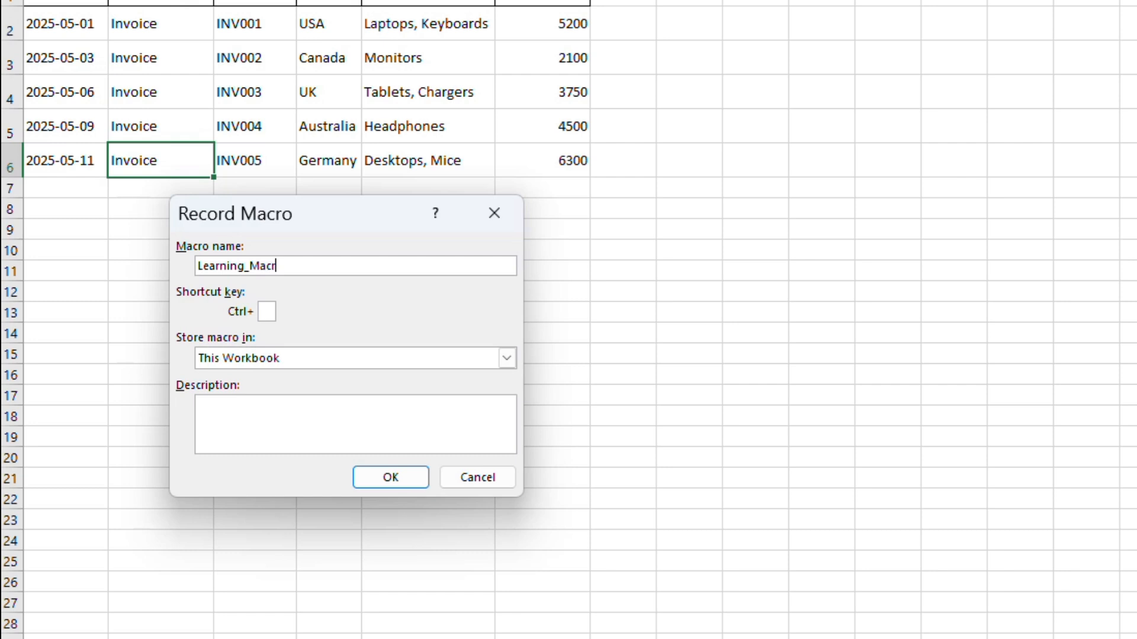
Assign Ctrl+q as the macro's shortcut and store the macro in This Workbook
click(267, 317)
text(q)
click(507, 360)
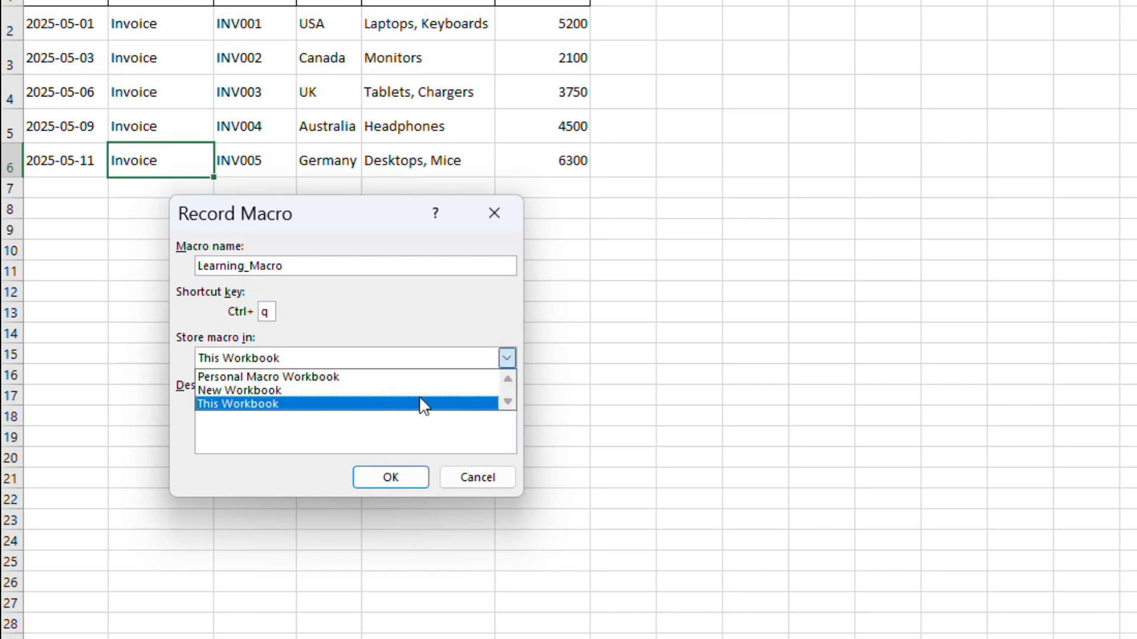
click(377, 405)
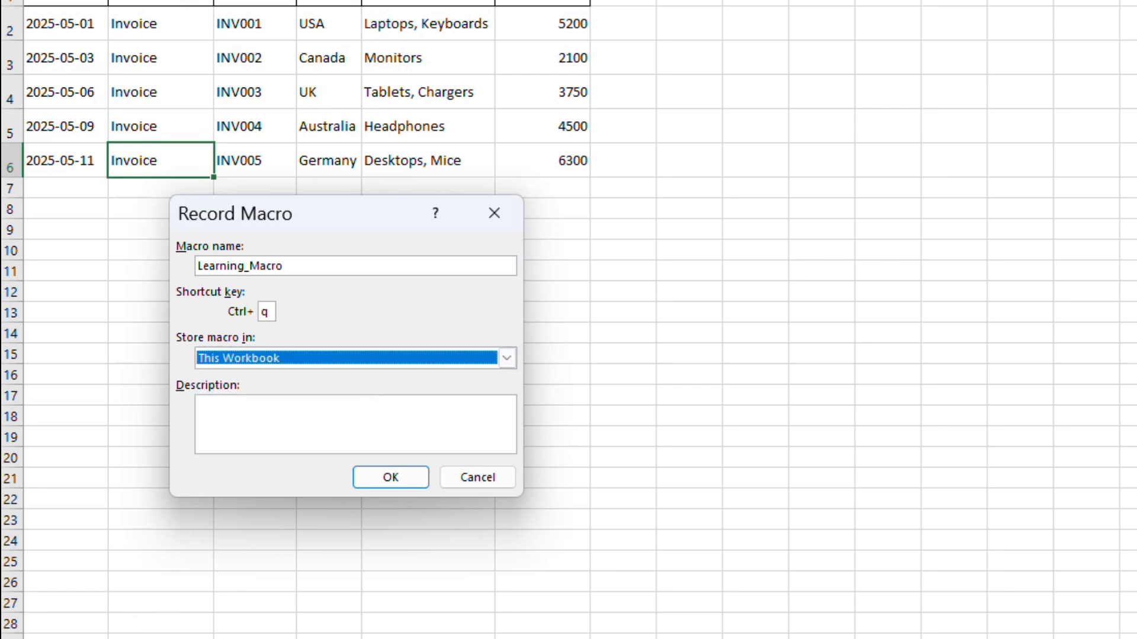
Enter the macro description "Border, Font, Fill colour" and start the recording
click(275, 409)
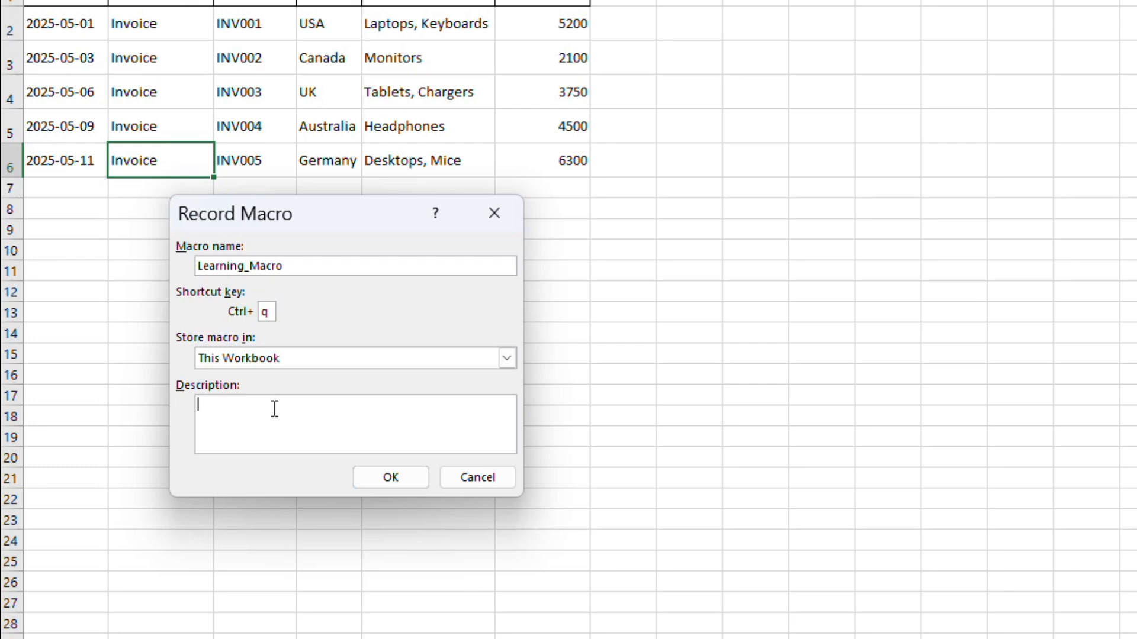
text(Border, Font, Fill colour)
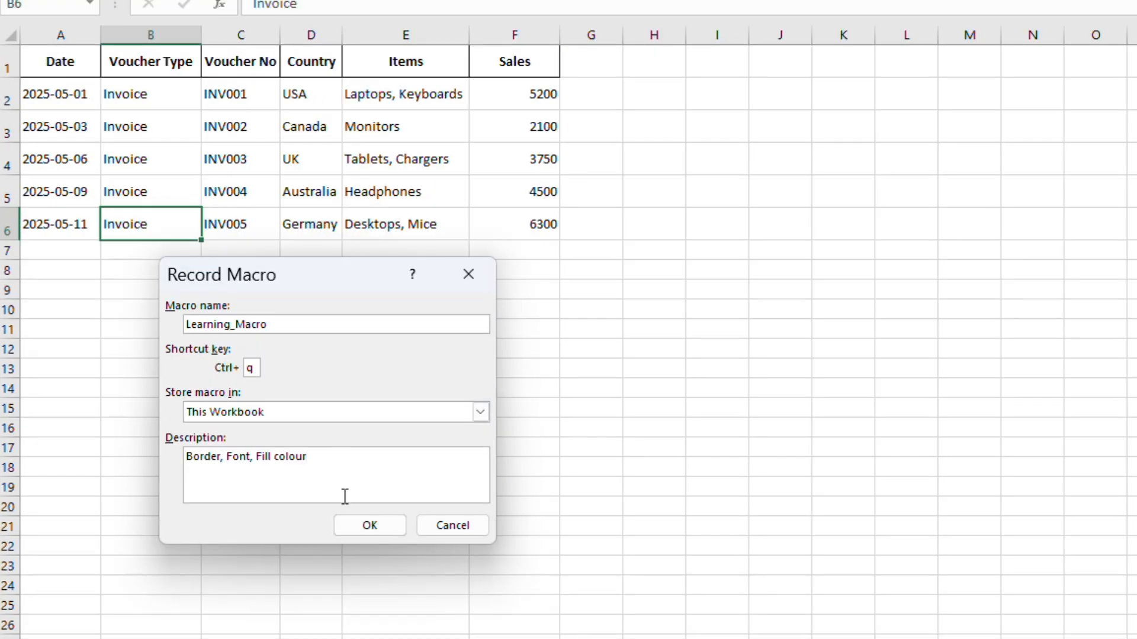
click(369, 525)
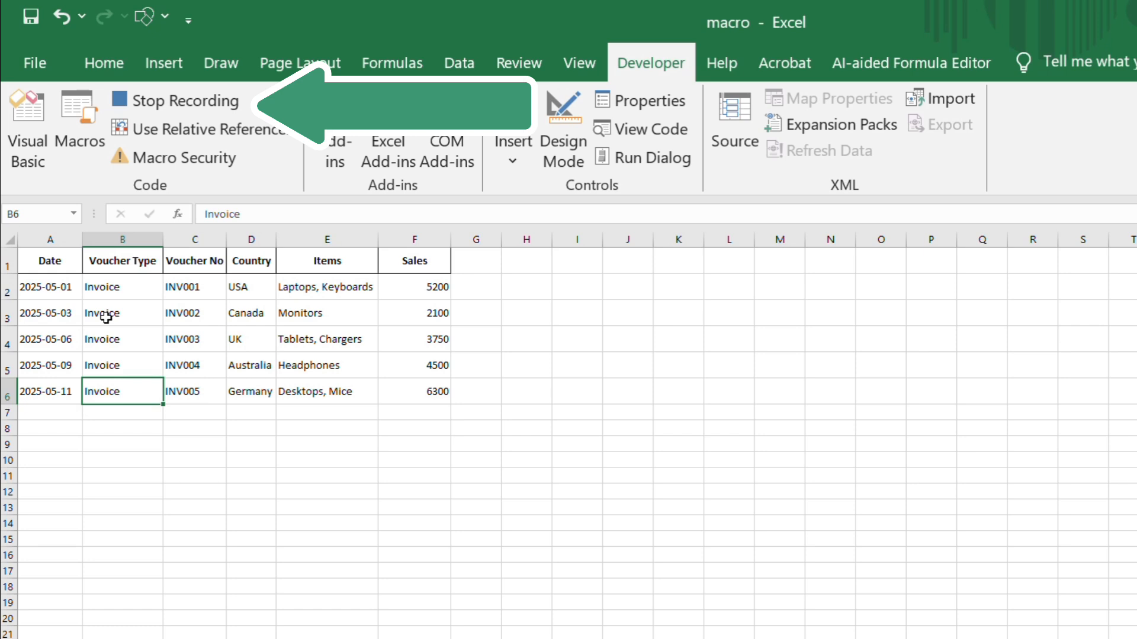
Set the font size of the header row A1:F1 to 14
click(34, 263)
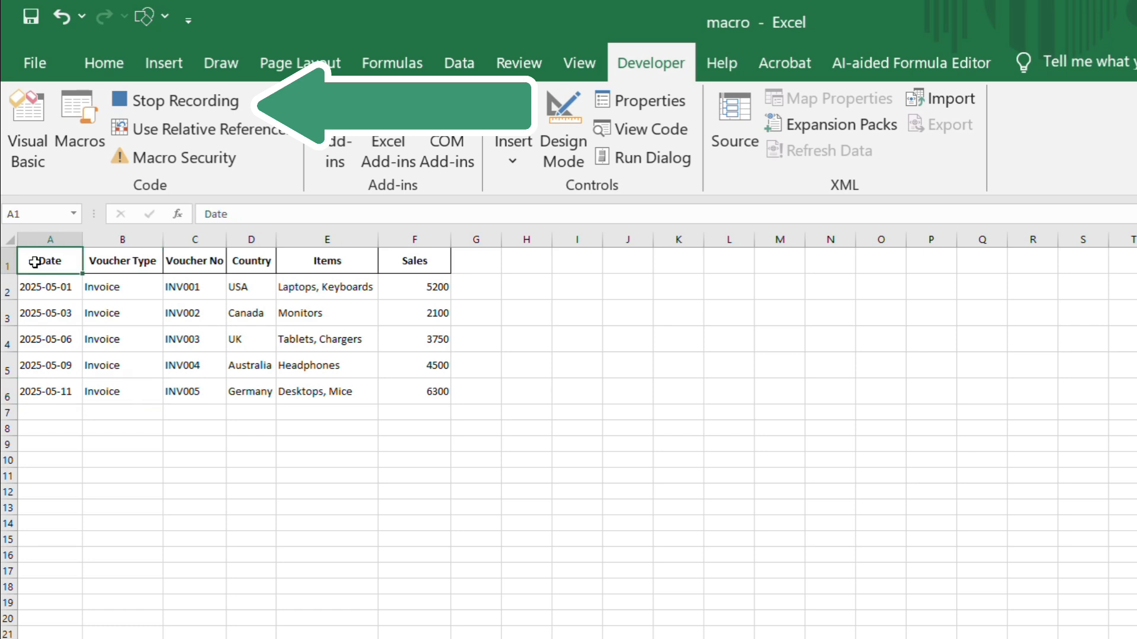
key(shift+Right)
key(shift+Right)
key(shift+Right)
key(shift+Right)
key(shift+Right)
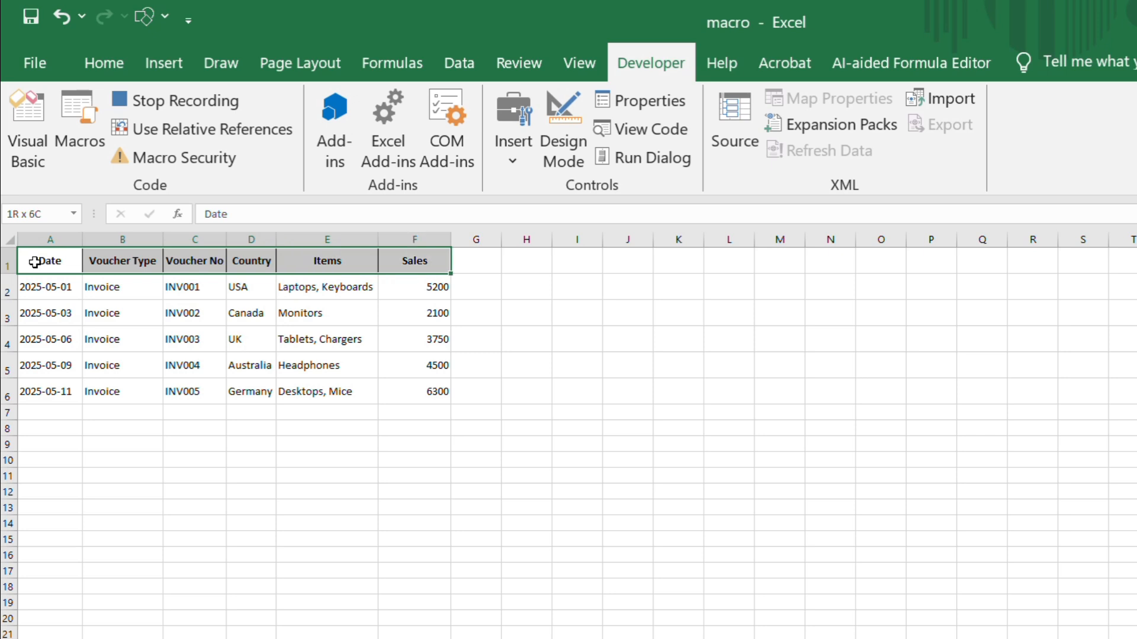
click(107, 62)
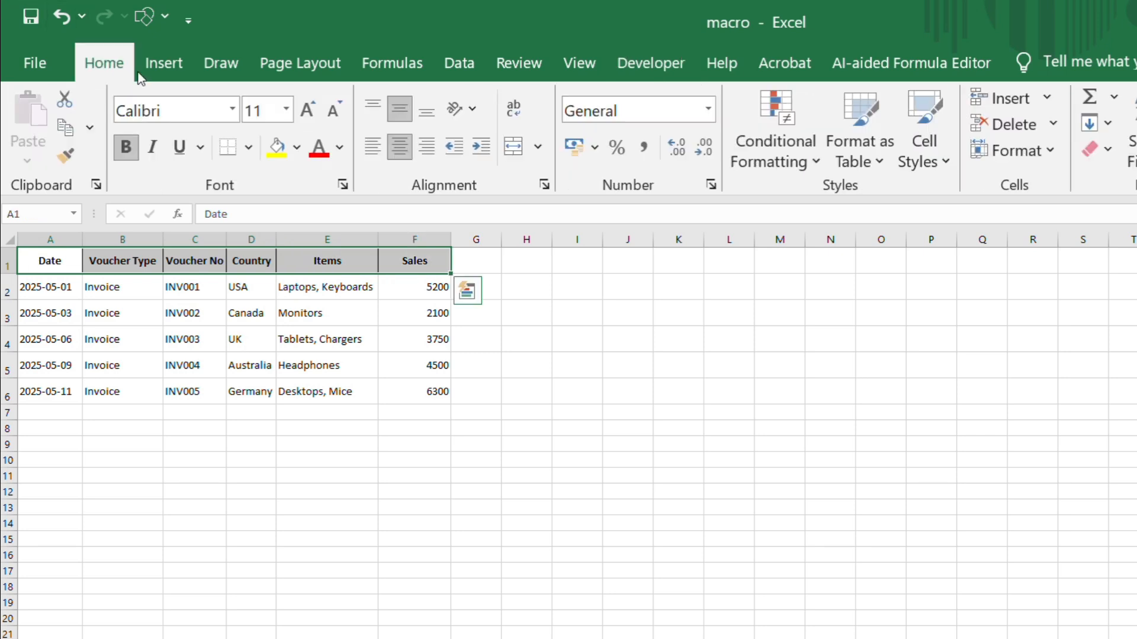
click(288, 110)
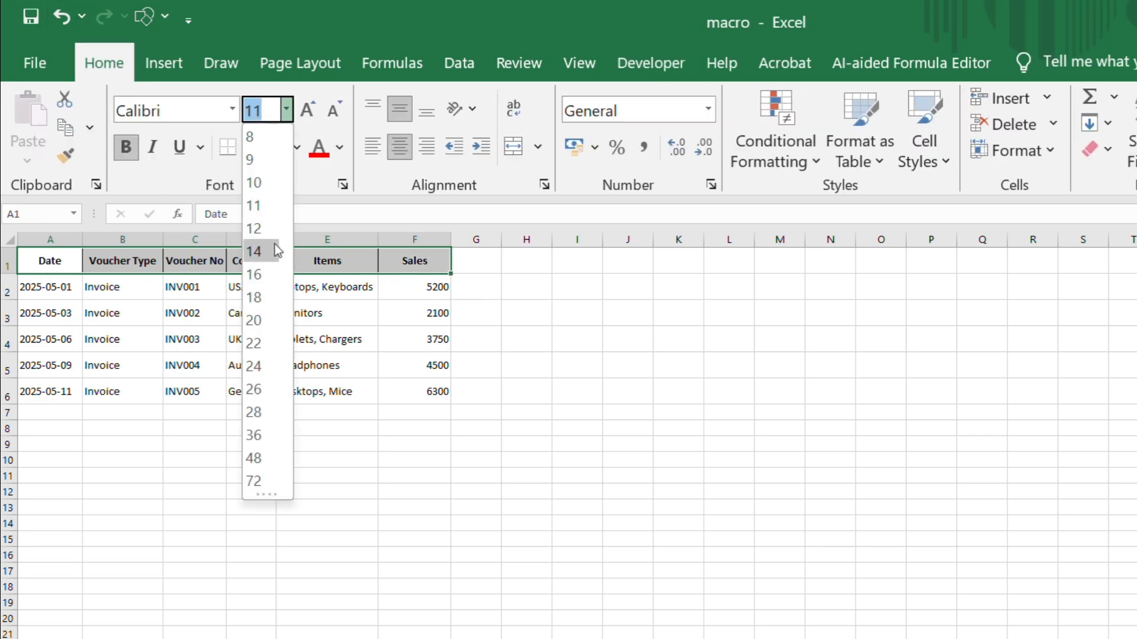
click(274, 253)
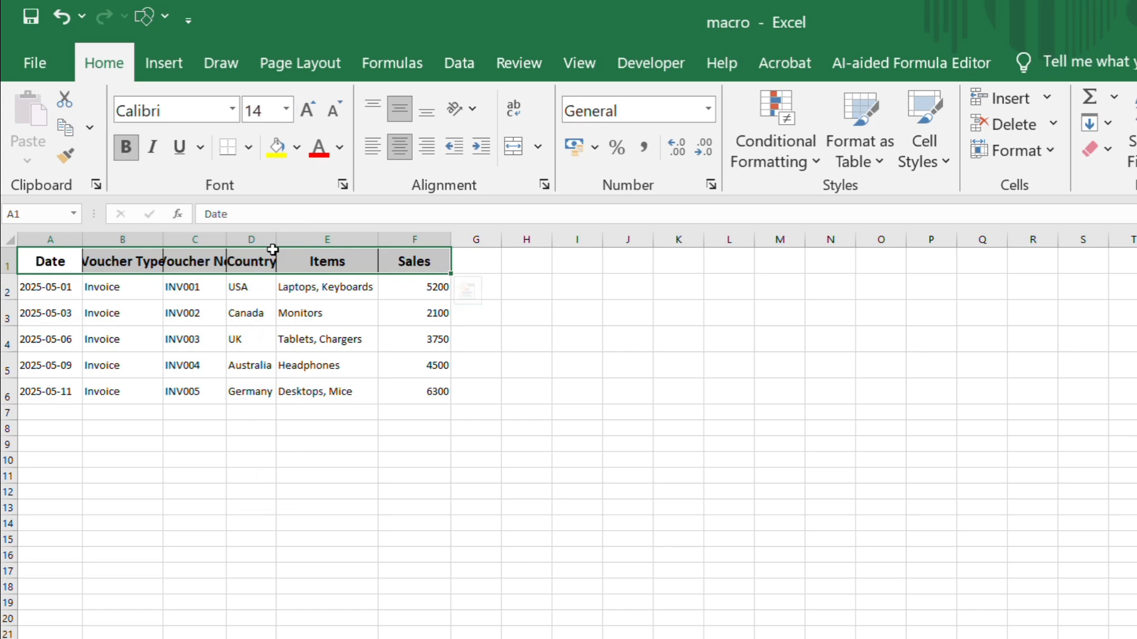
click(145, 360)
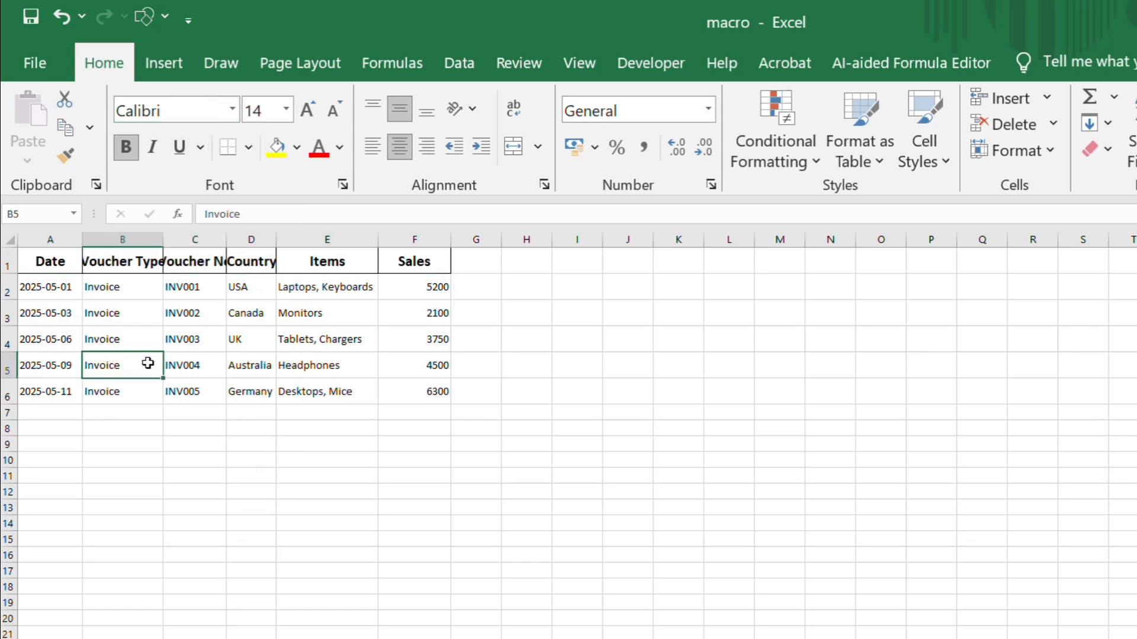
Autofit the widths of the Voucher Type, Voucher No and Country columns to their contents
click(61, 261)
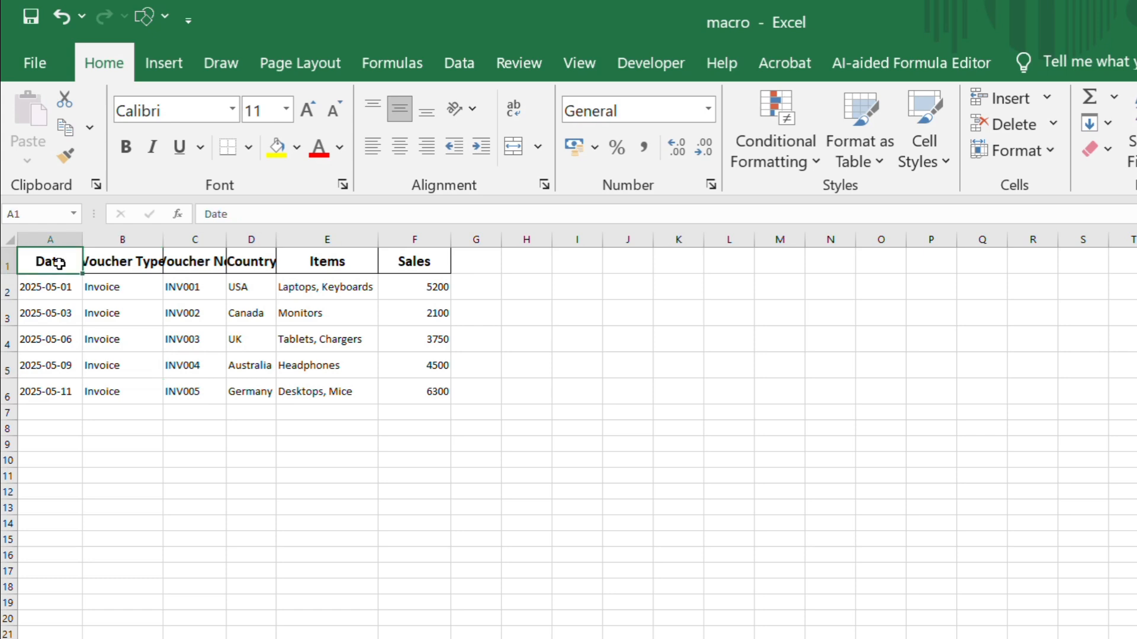
double_click(163, 240)
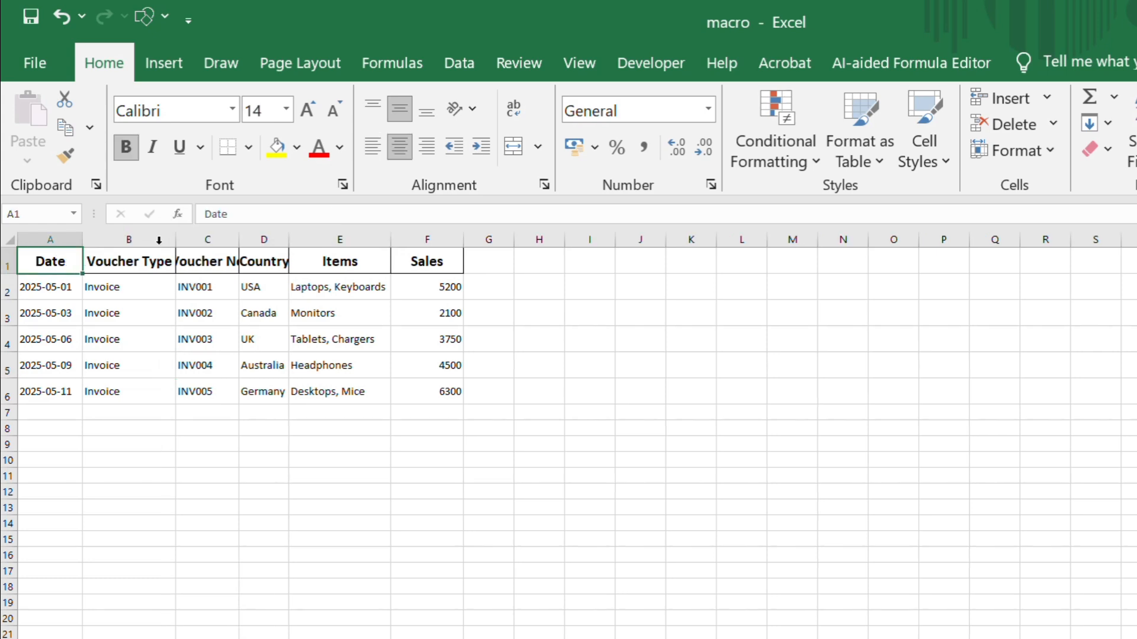
double_click(239, 240)
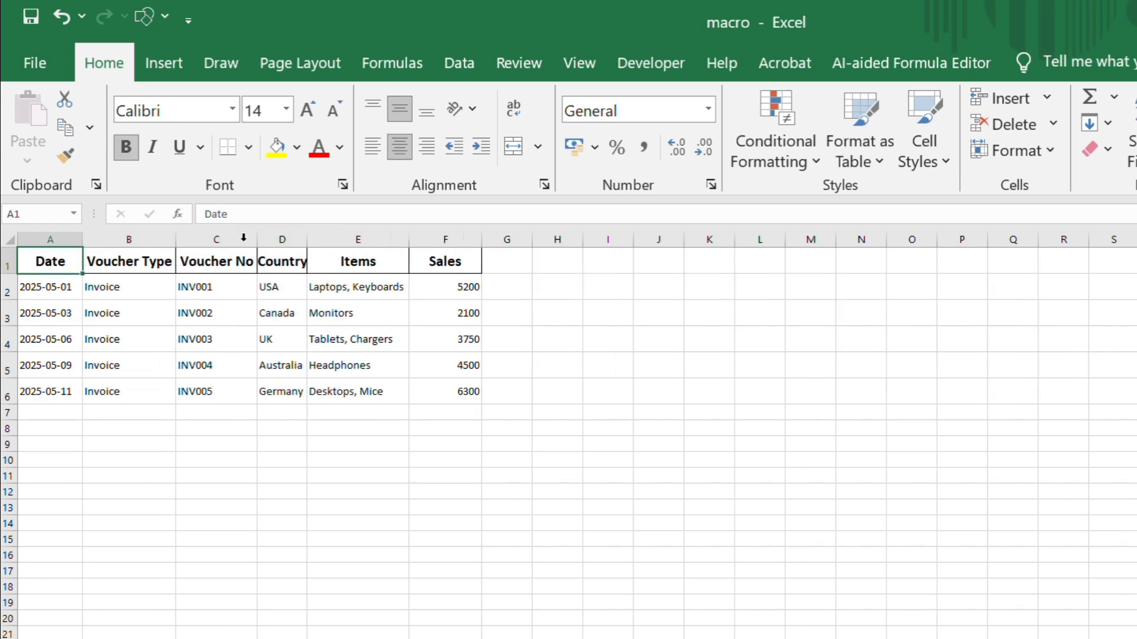
double_click(306, 240)
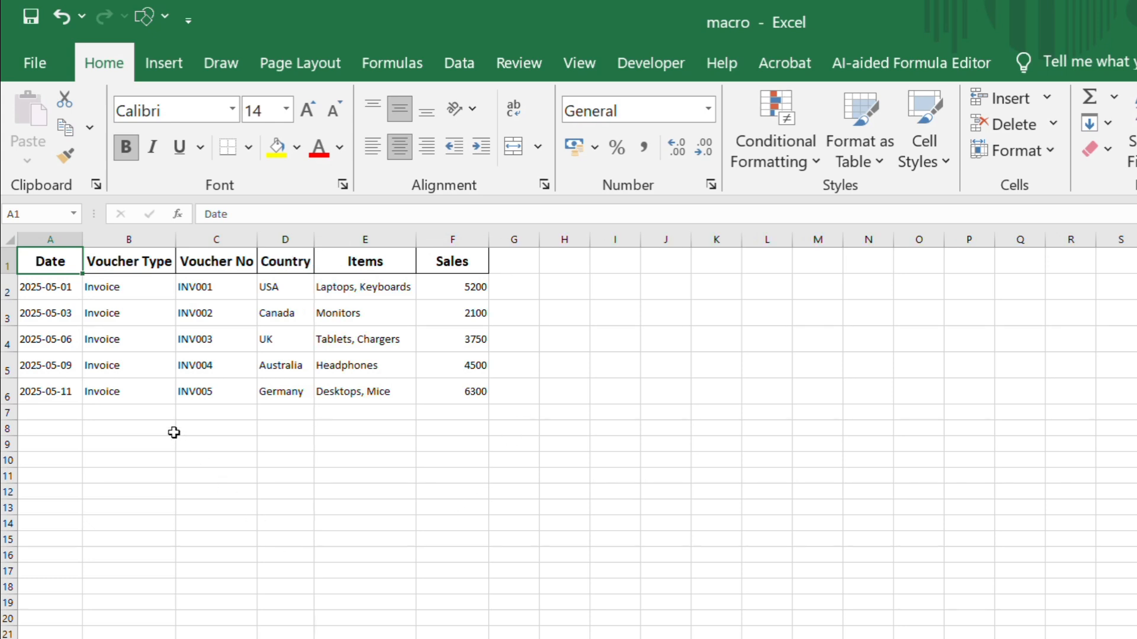
Fill the header cells A1:F1 with the base green theme color
drag(41, 261, 129, 262)
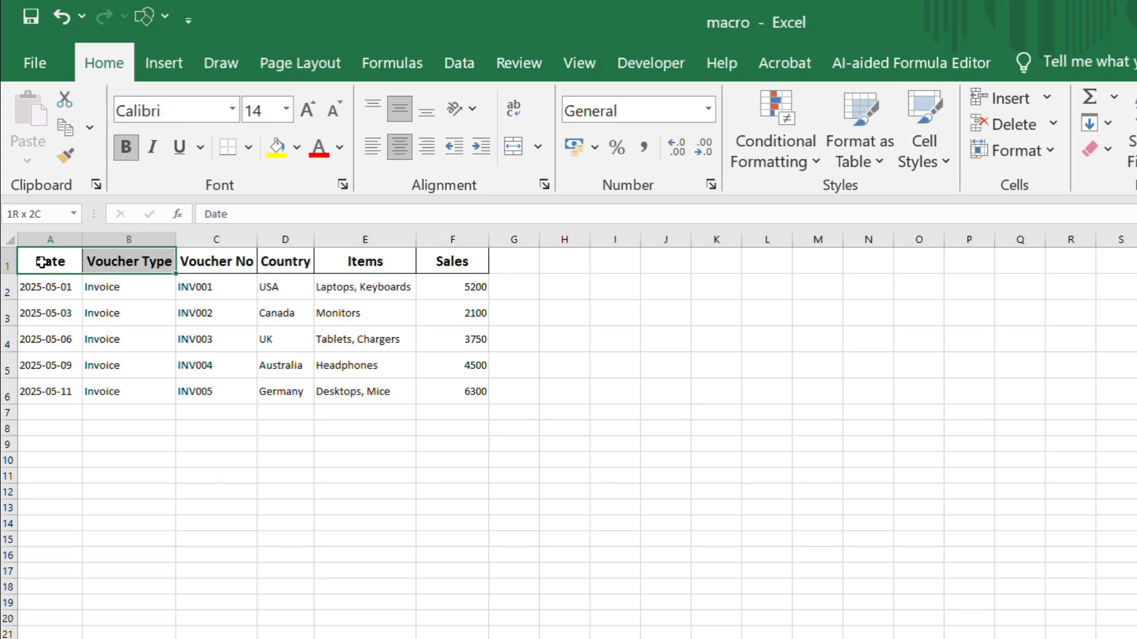
drag(41, 261, 453, 261)
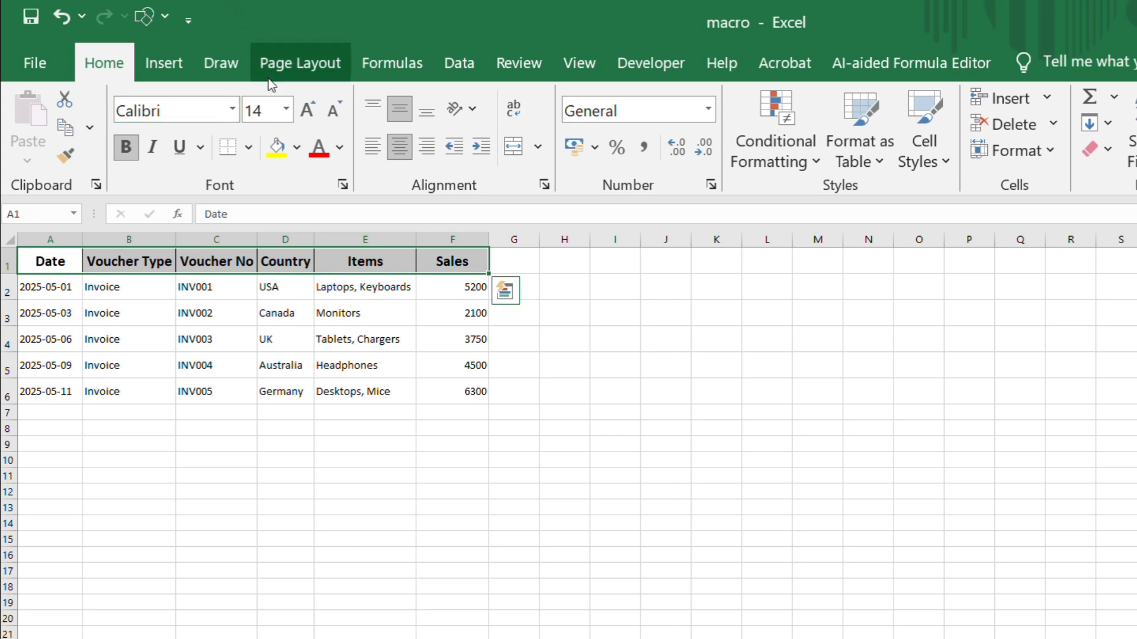
click(296, 151)
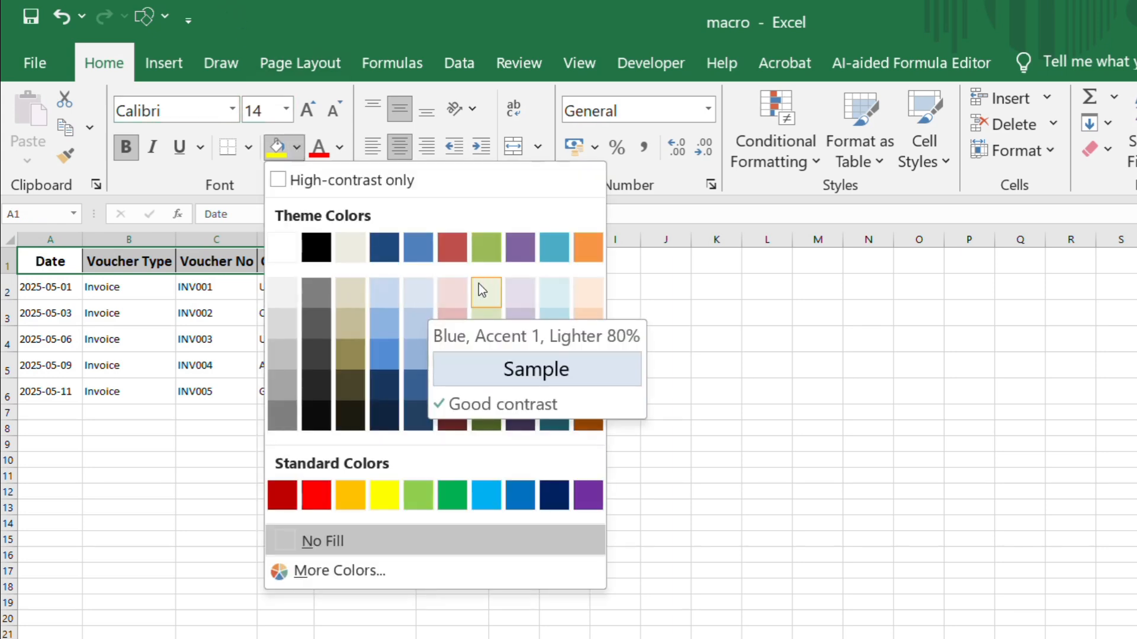
click(485, 247)
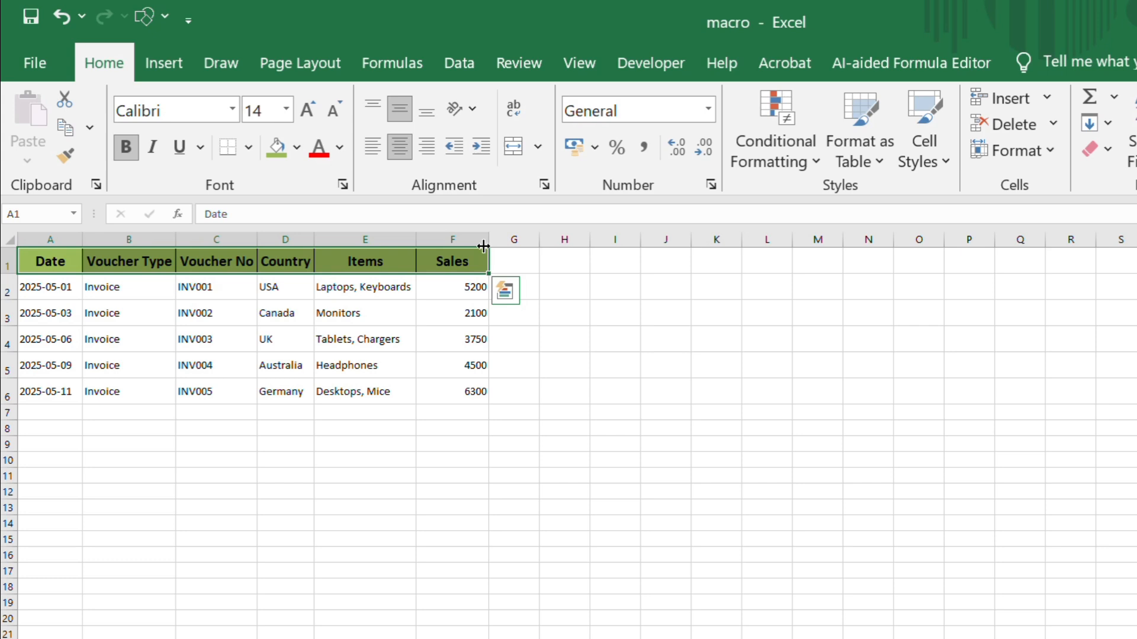
click(320, 490)
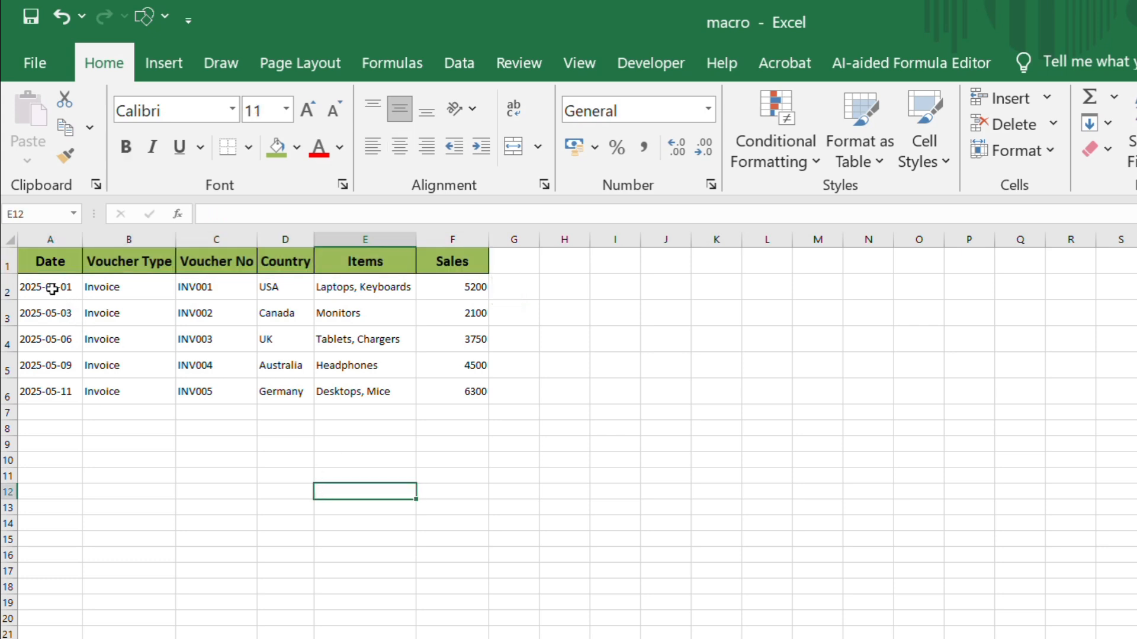
Center the Invoice entries horizontally in the Voucher Type column, cells B2:B6
click(96, 292)
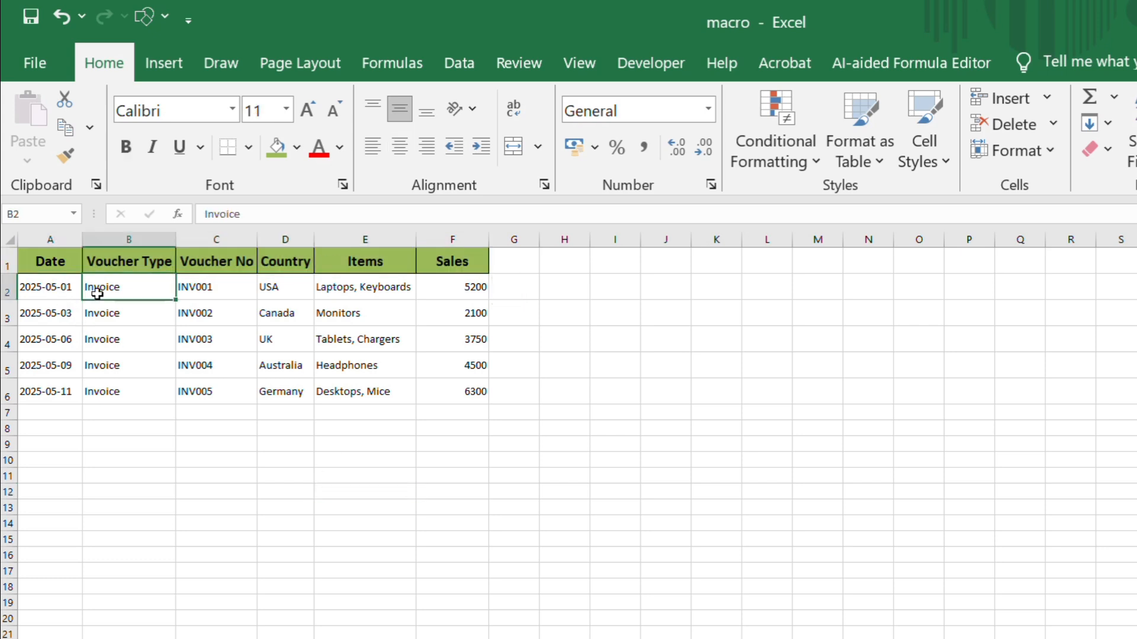
key(shift+Down)
key(ctrl+shift+Down)
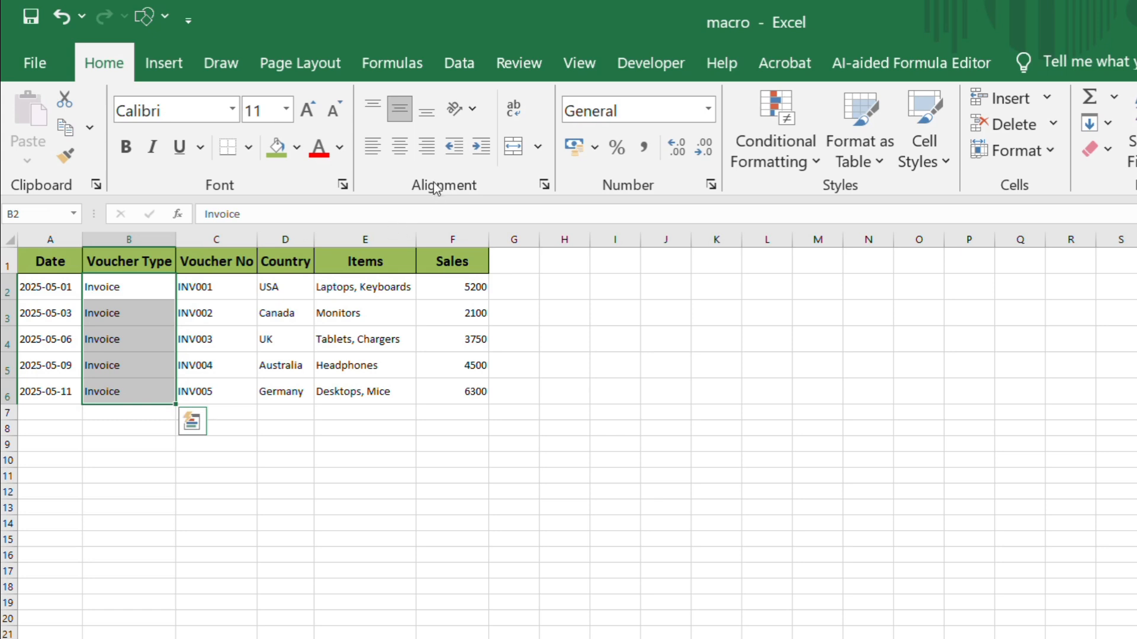
click(400, 147)
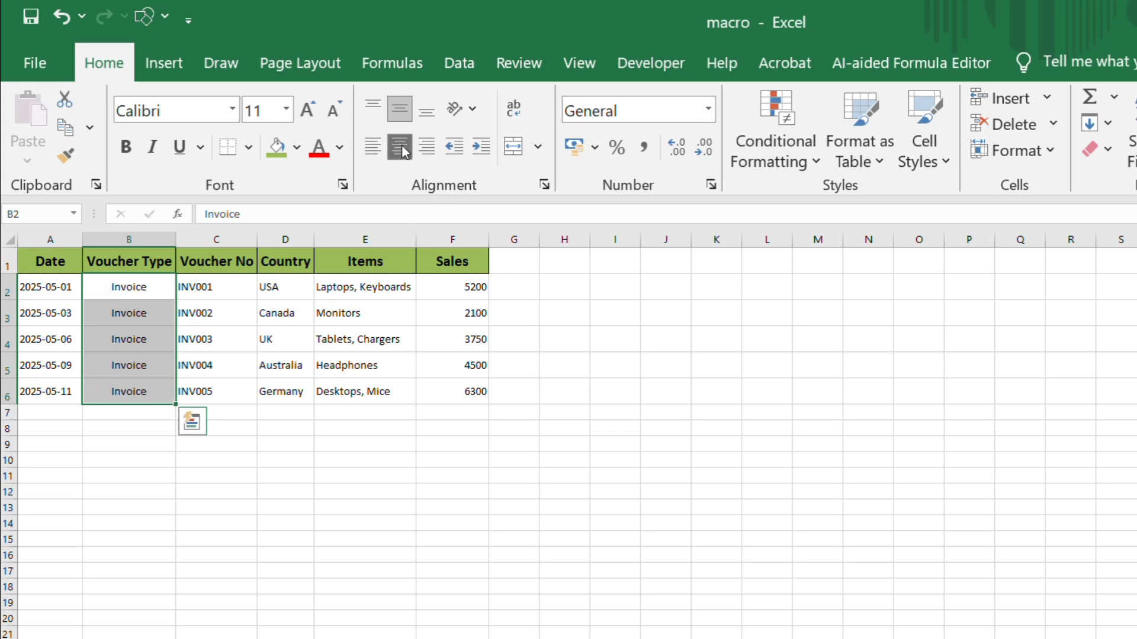
click(217, 586)
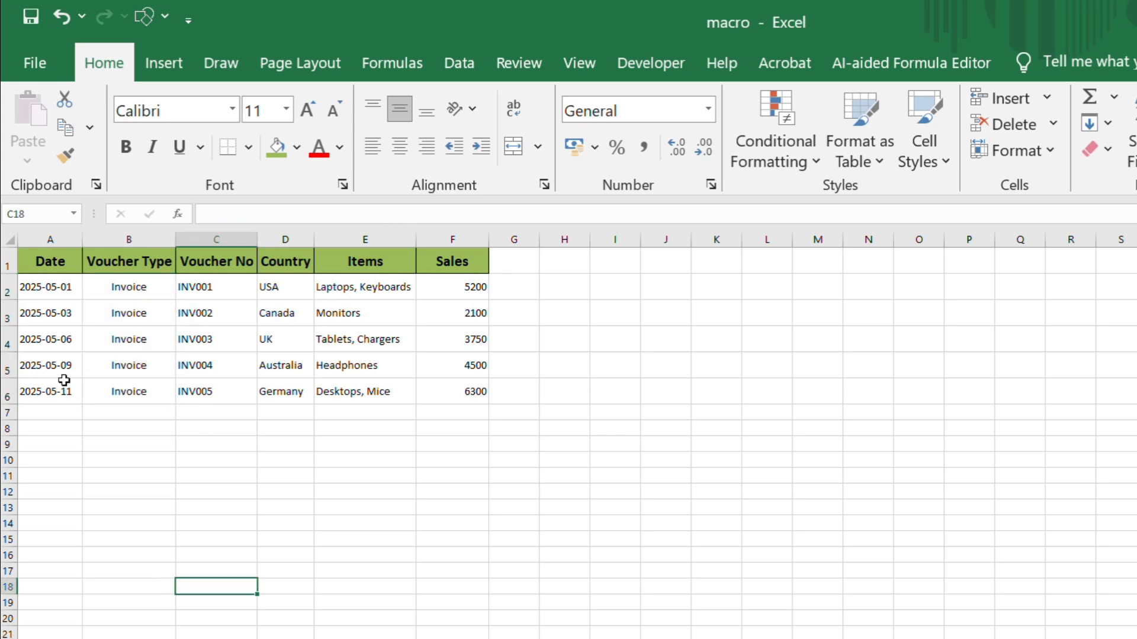
Set the font size of the data rows A2:F6 to 12
click(53, 293)
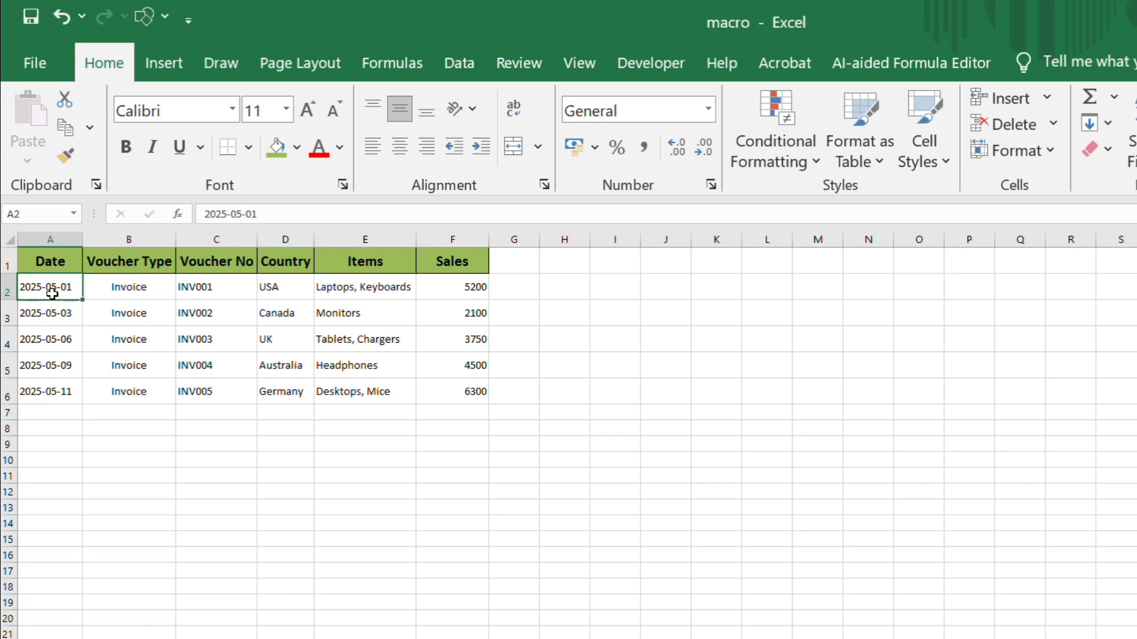
key(ctrl+shift+Down)
key(shift+Right)
key(shift+Right)
key(shift+Right)
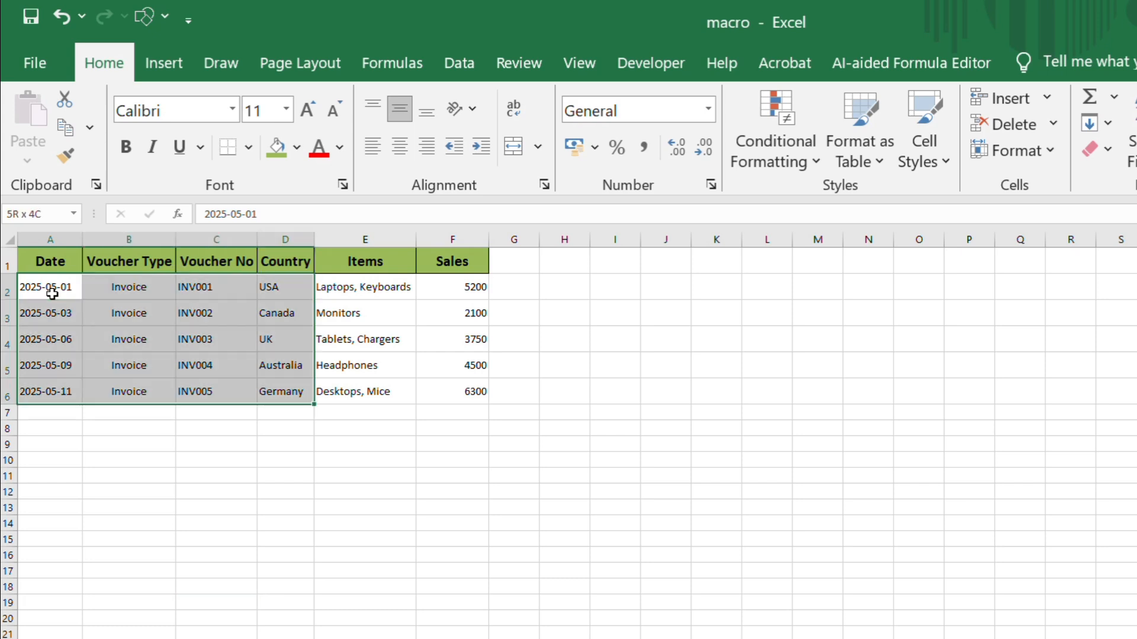
key(shift+Right)
key(shift+Right)
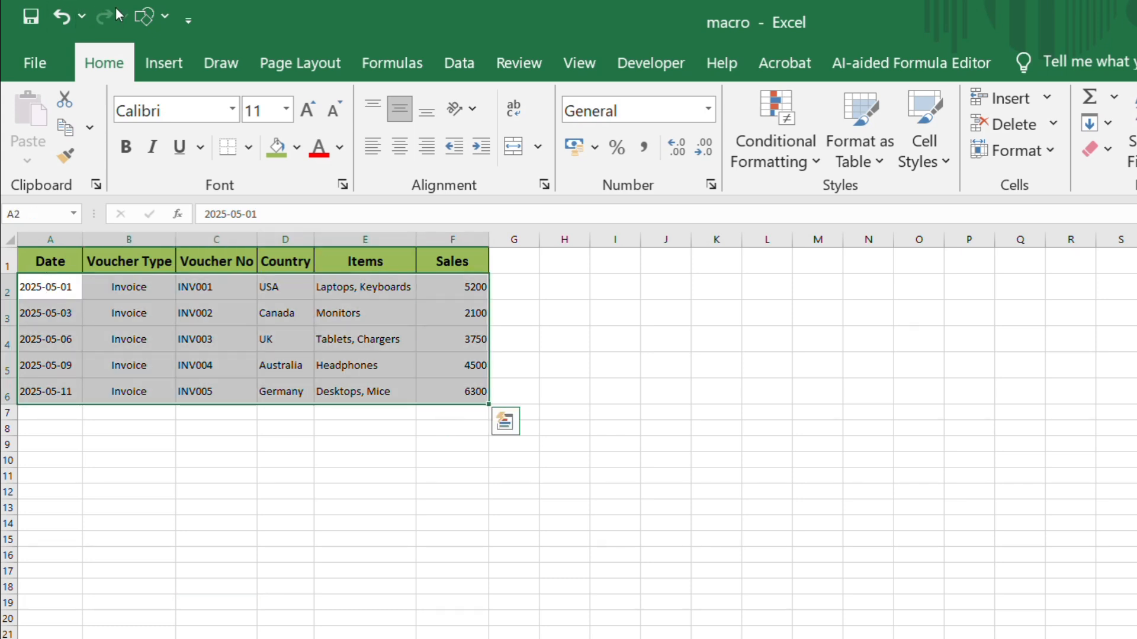
click(286, 109)
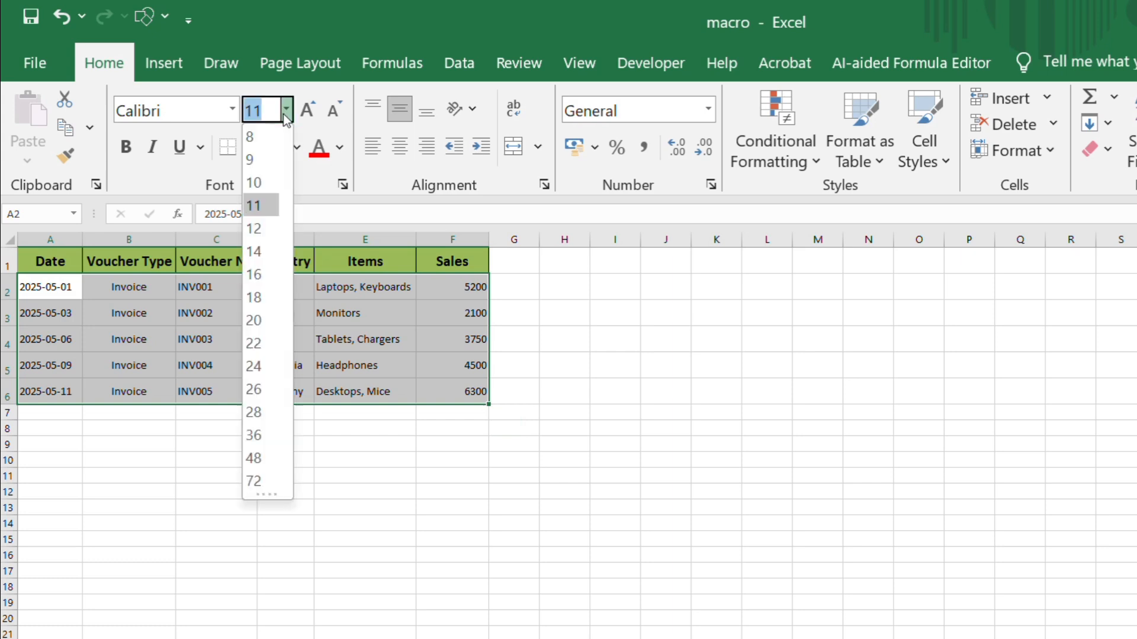
click(261, 229)
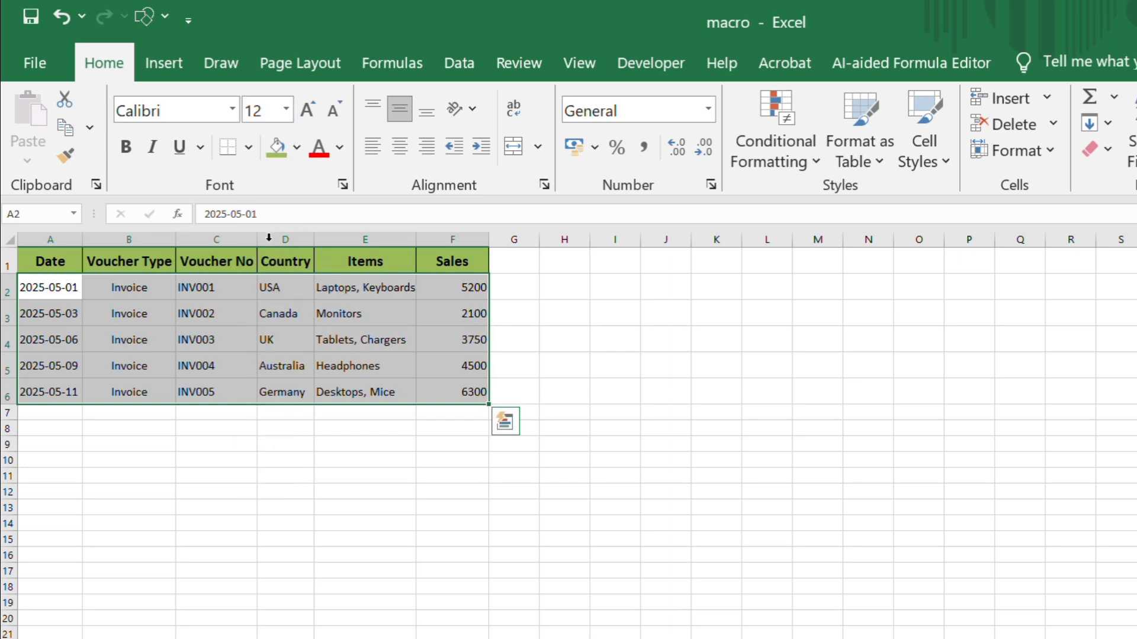
click(234, 473)
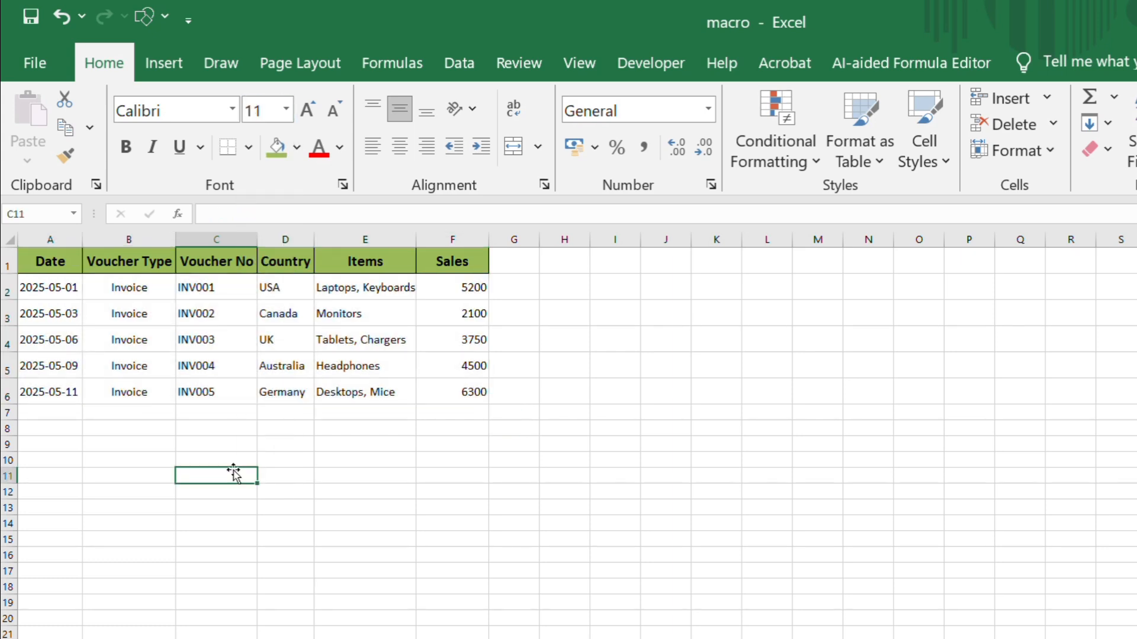
Apply All Borders to the whole voucher table, cells A1:F6
click(37, 256)
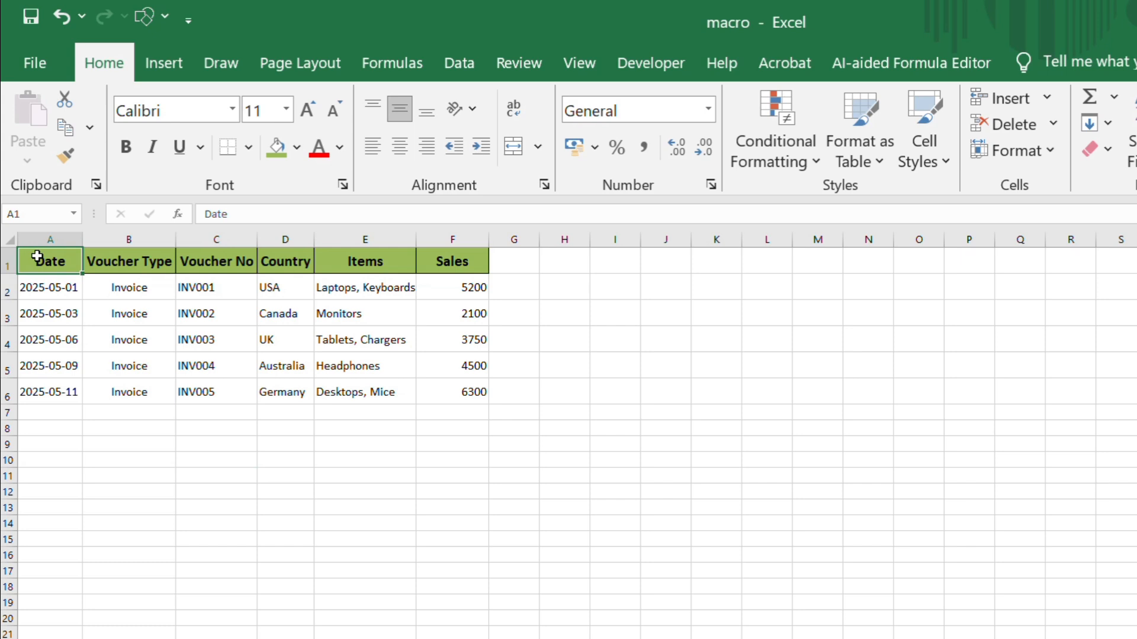
key(ctrl+shift+Right)
key(shift+Down)
key(shift+Down)
key(shift+Down)
key(shift+Down)
key(shift+Down)
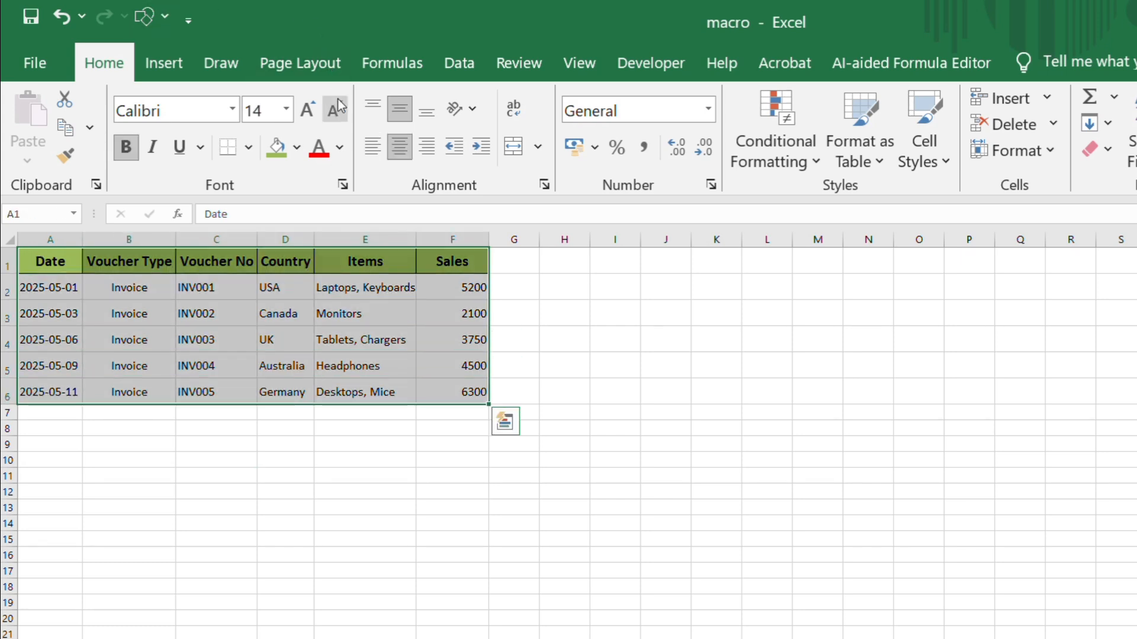
click(248, 150)
click(281, 365)
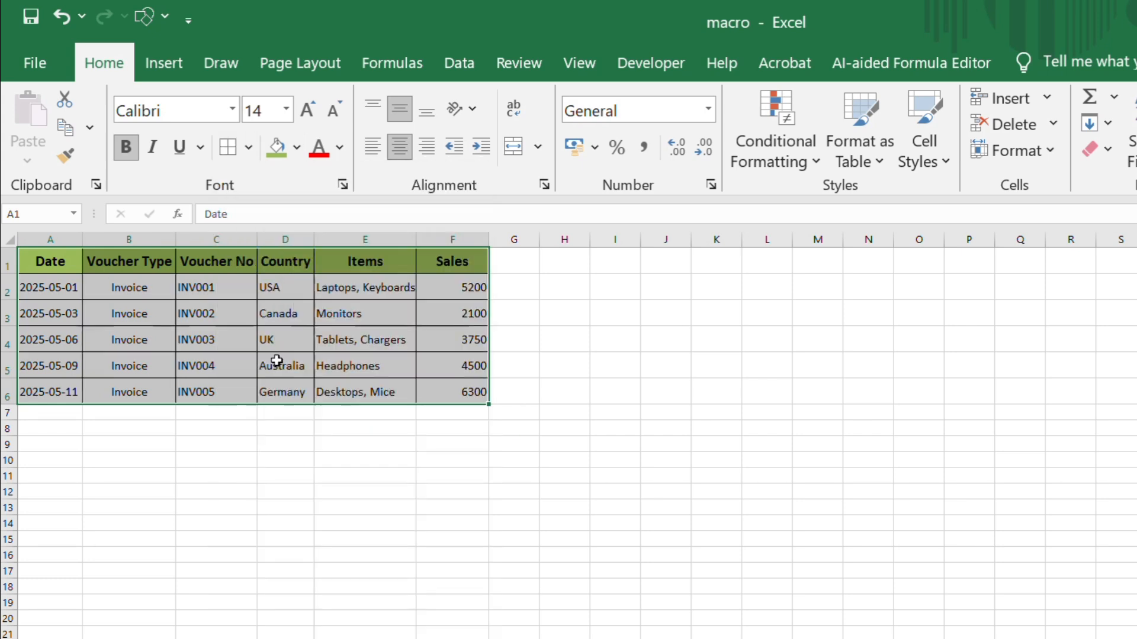
click(223, 461)
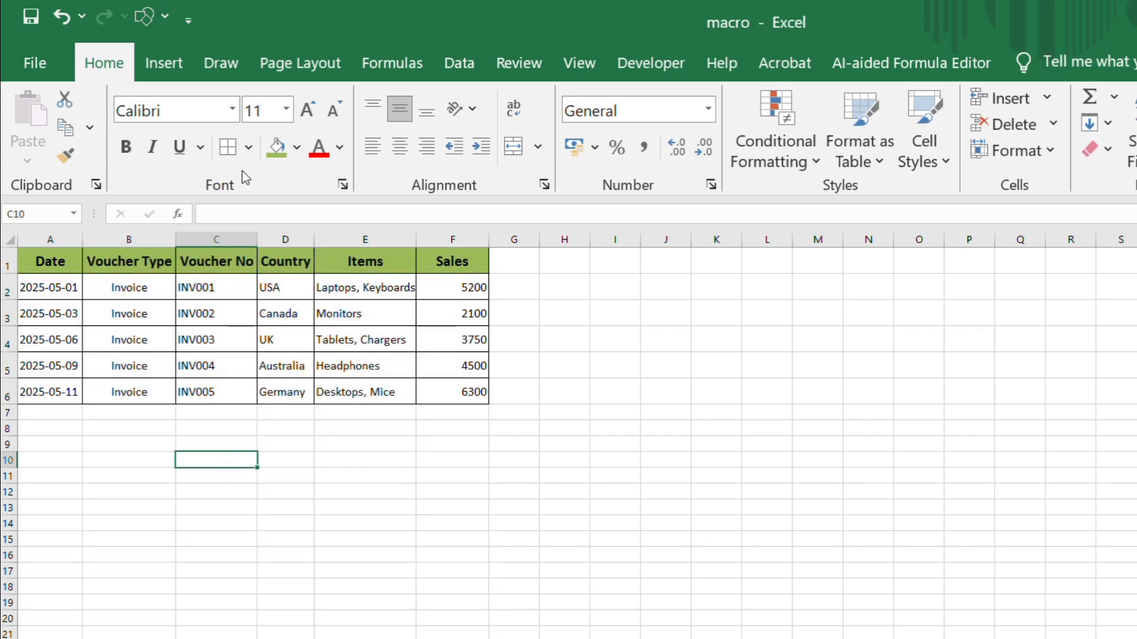
Add Thick Outside Borders around the voucher table A1:F6
click(66, 265)
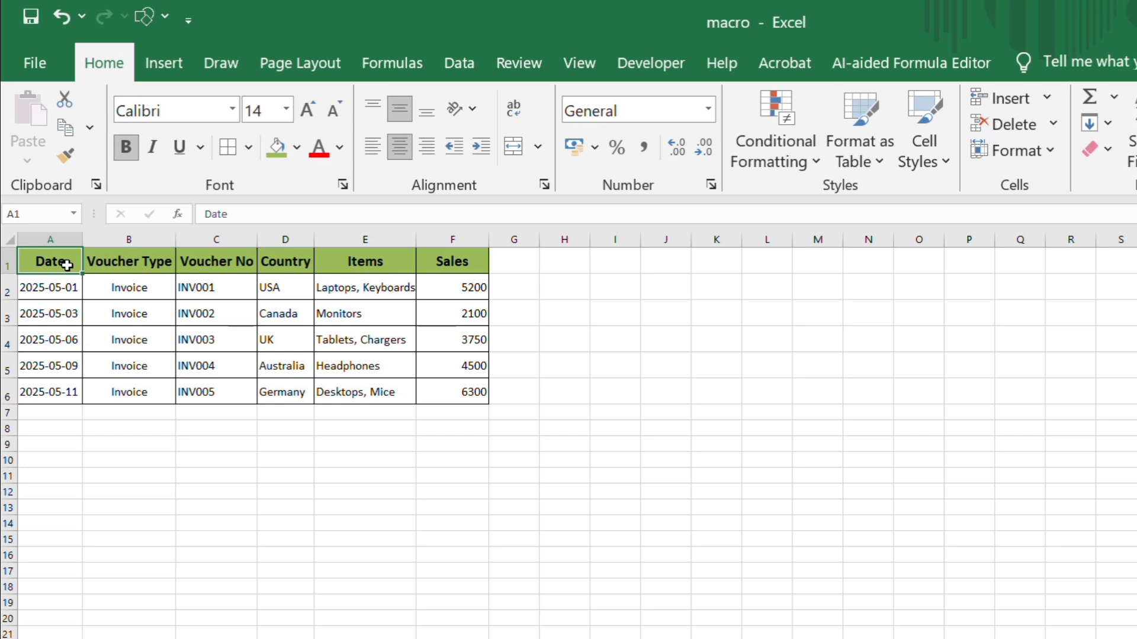
key(ctrl+shift+Down)
key(ctrl+shift+Right)
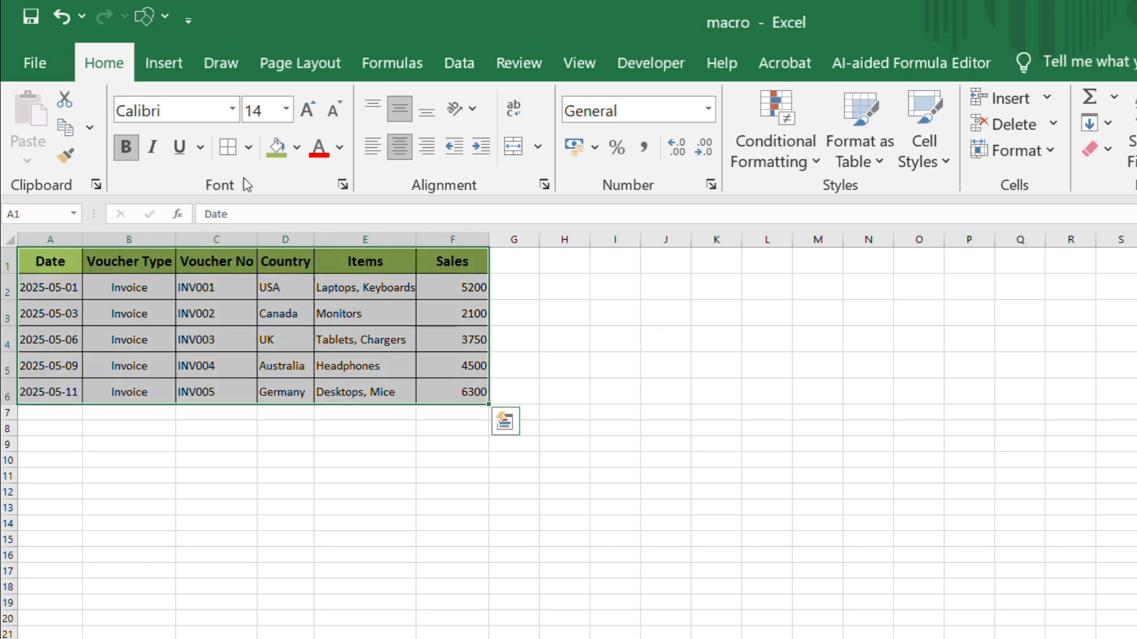
click(249, 147)
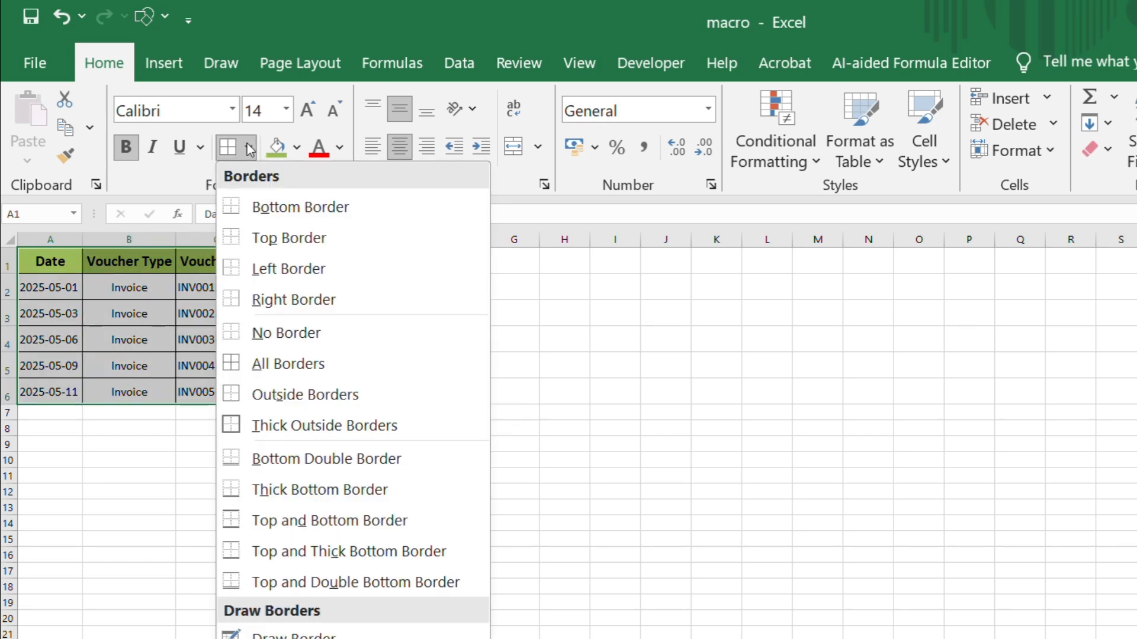
click(306, 434)
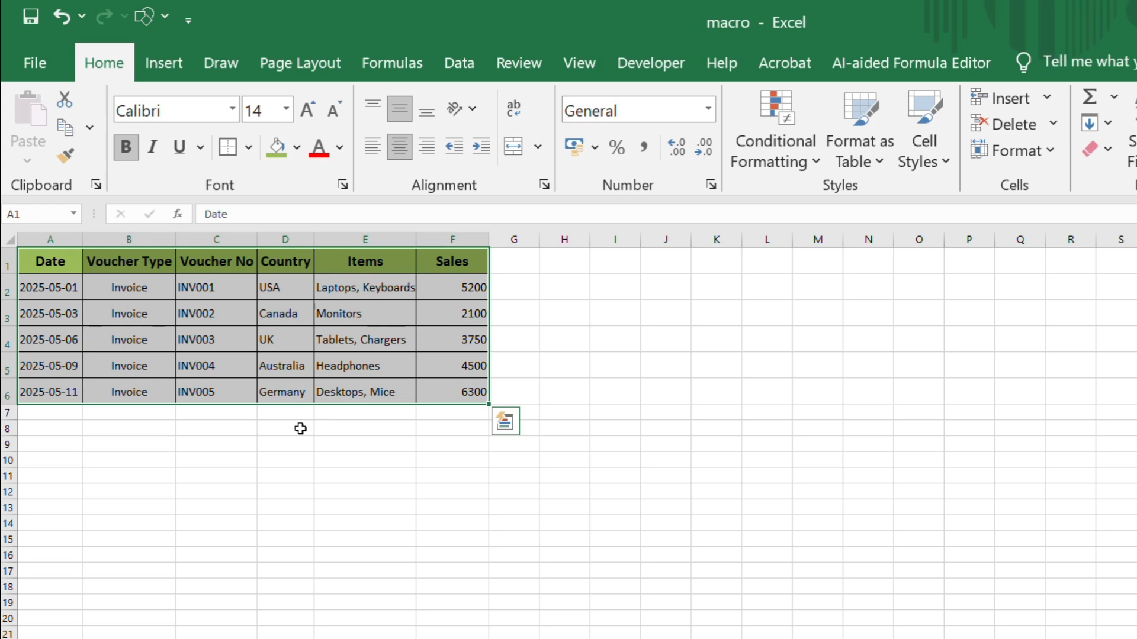
click(221, 493)
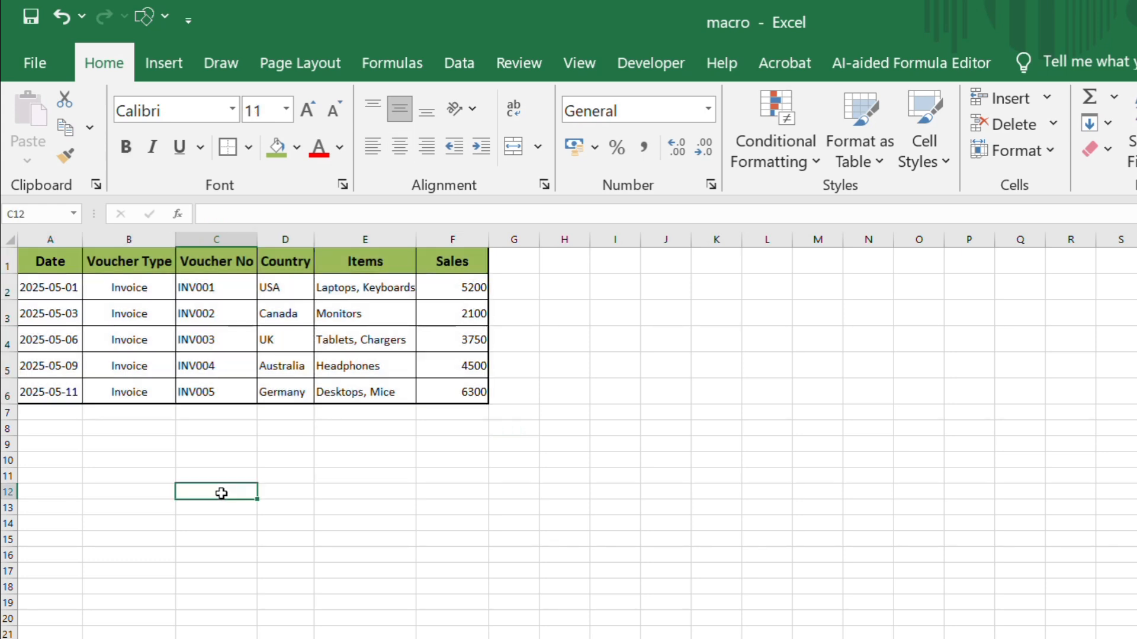
Center the invoice numbers horizontally in the Voucher No column, cells C2:C6
click(207, 287)
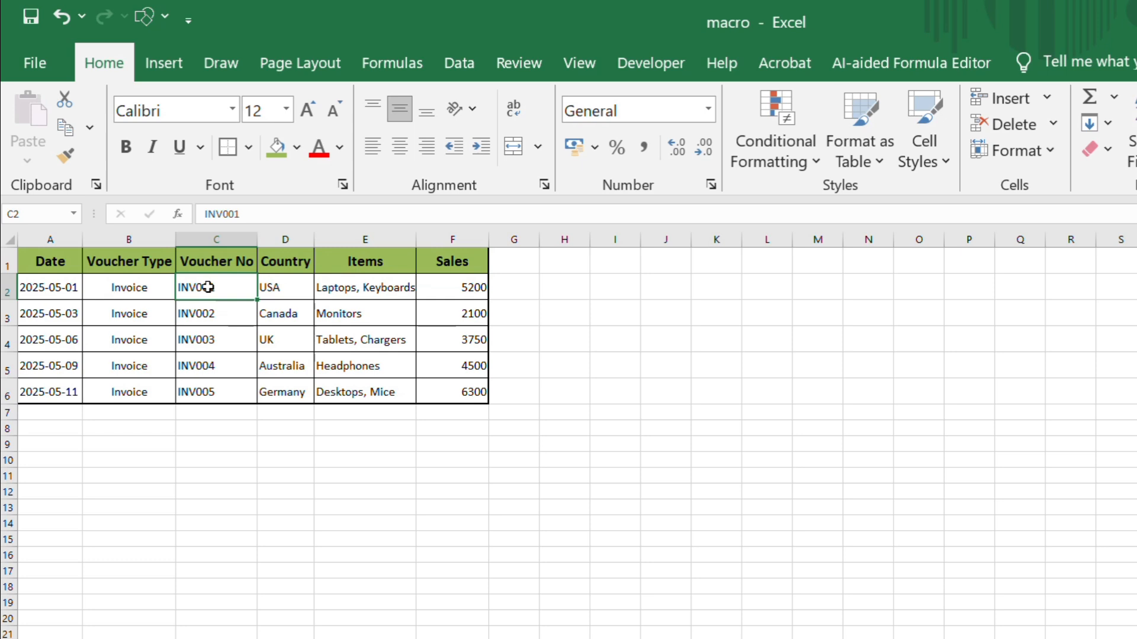
key(shift+Down)
key(shift+Down)
key(shift+Down)
key(shift+Down)
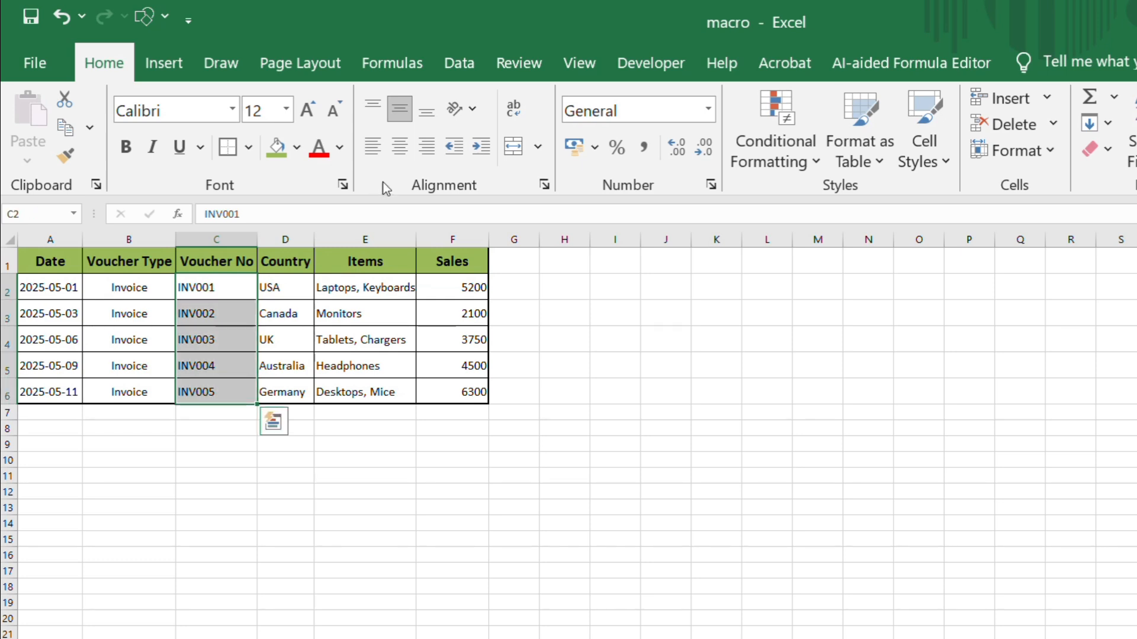
click(402, 153)
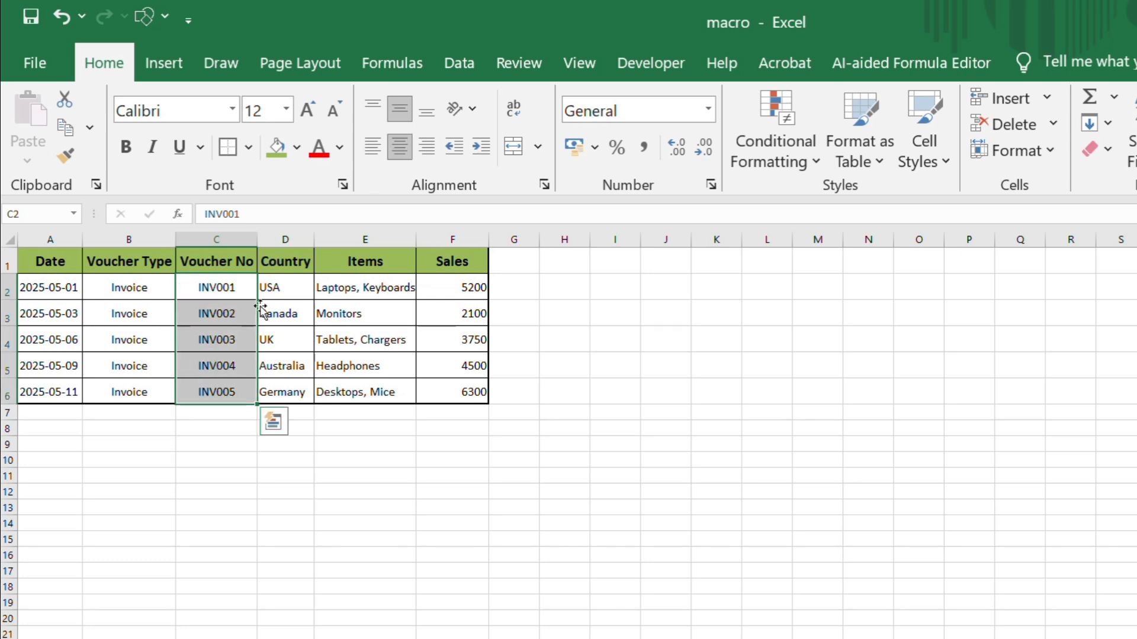
click(248, 525)
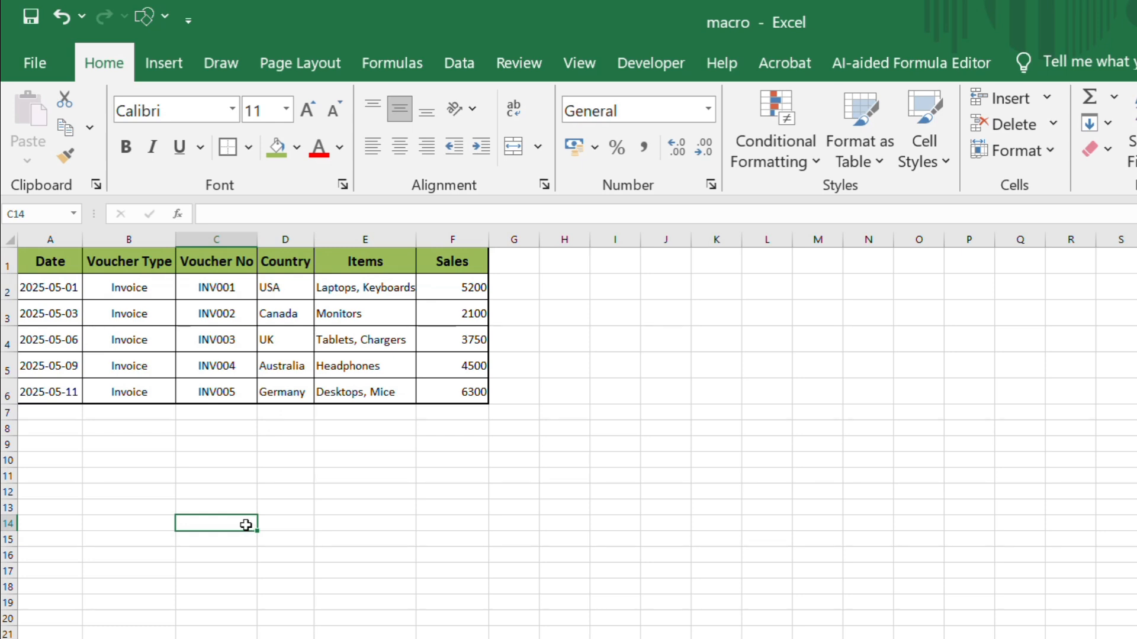
Autofit the Sales column F to its contents and widen it to leave some extra space
double_click(489, 239)
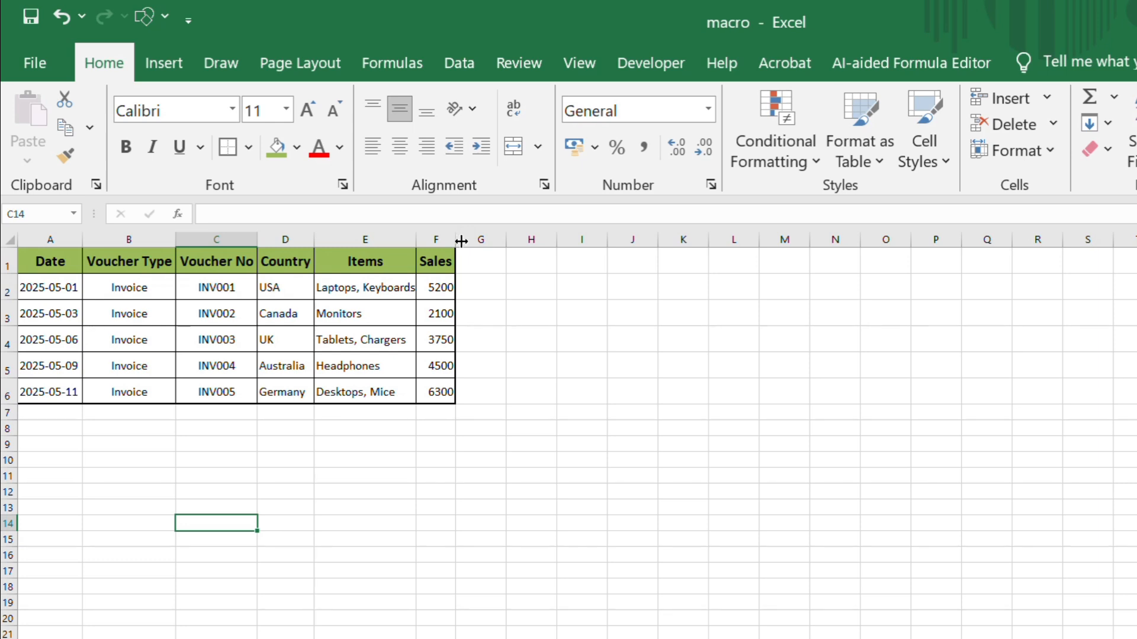
drag(455, 241, 494, 241)
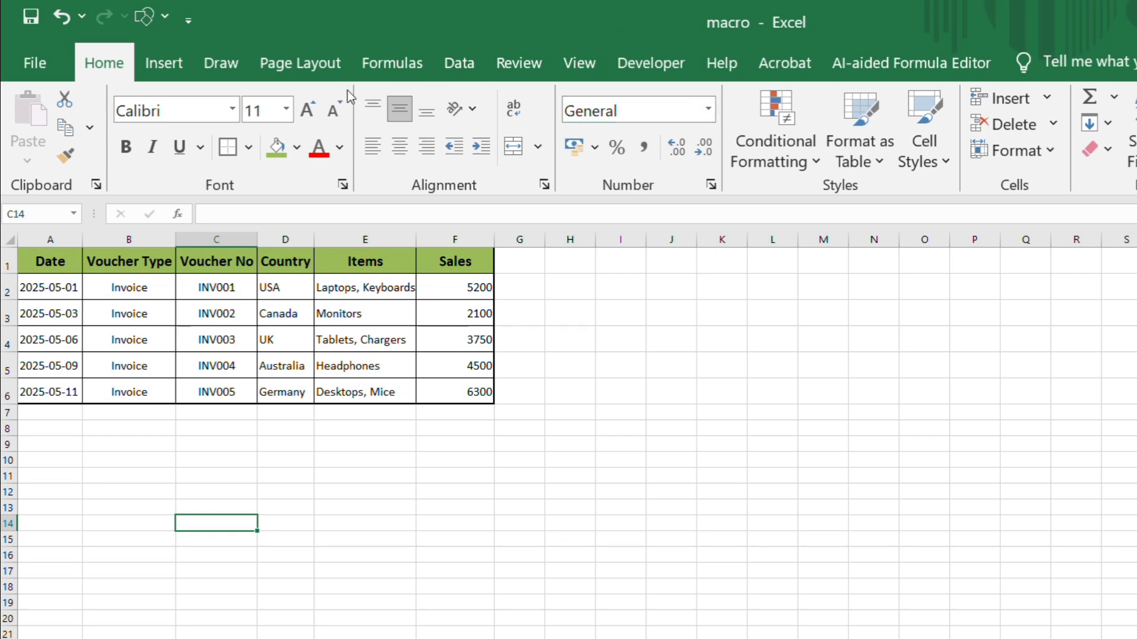
Stop recording the formatting macro
click(649, 64)
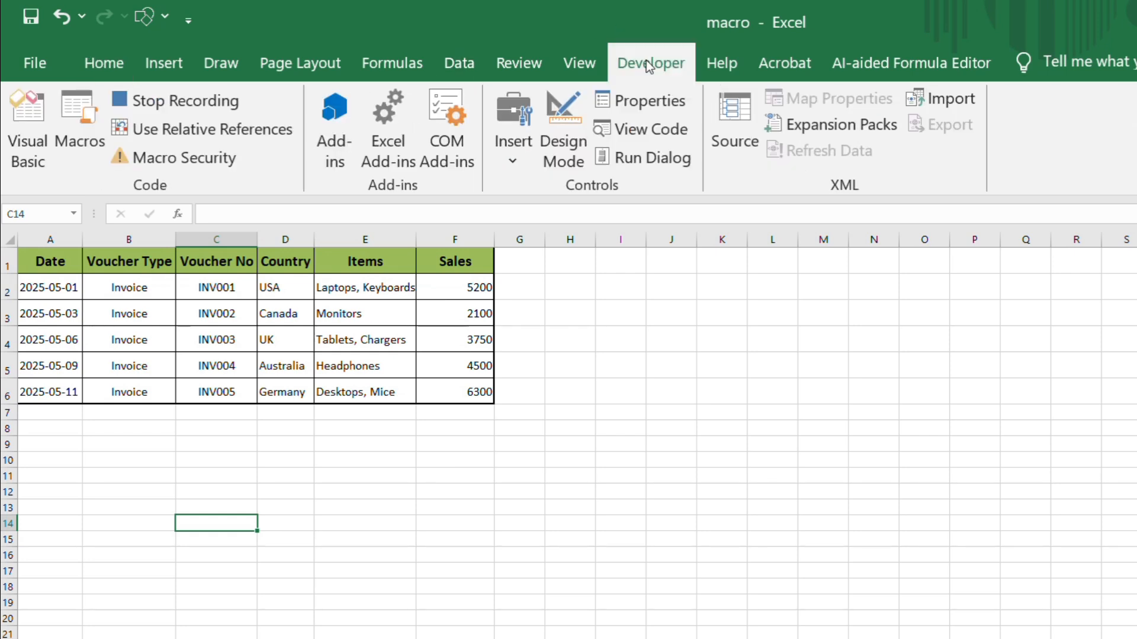
click(189, 98)
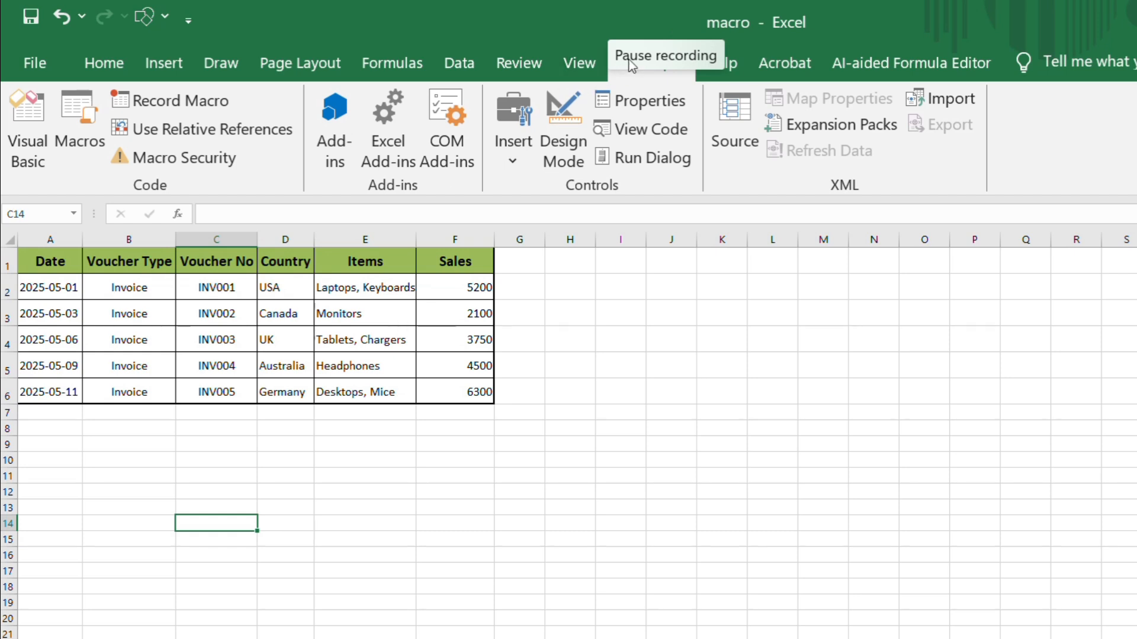
click(667, 25)
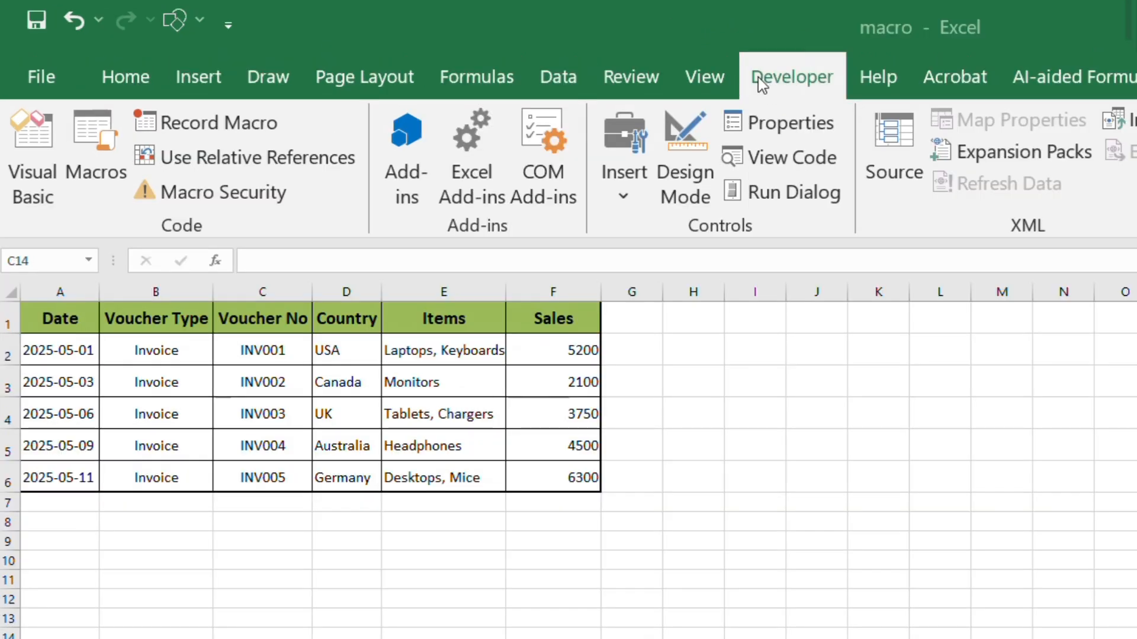
Open the VBA code of the recorded Learning_Macro for editing from the list of macros
click(76, 156)
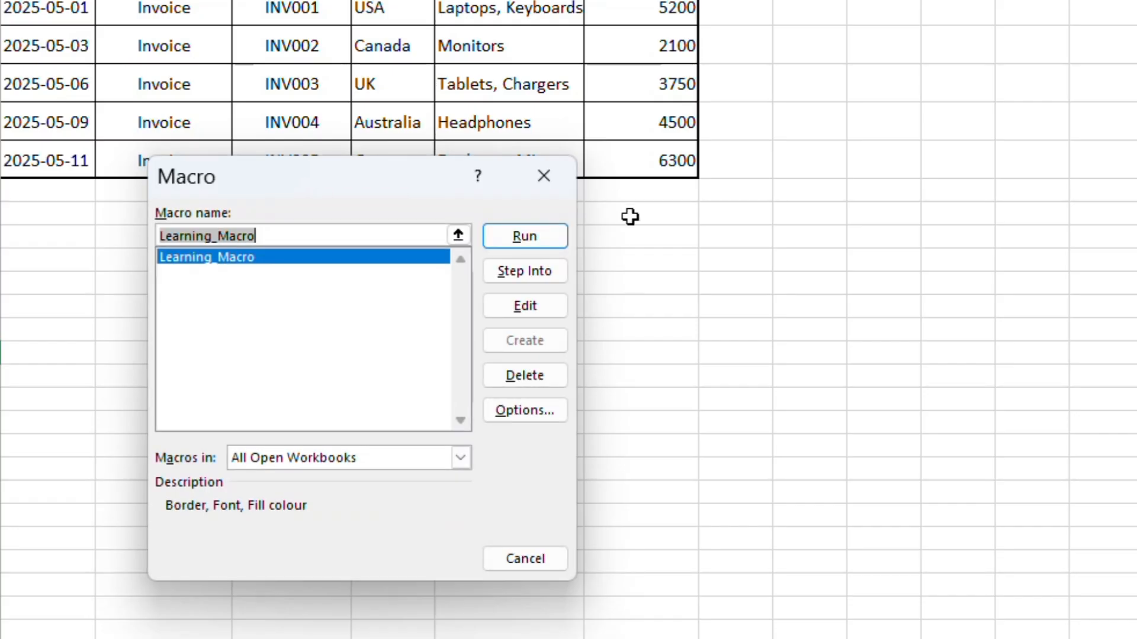
click(287, 252)
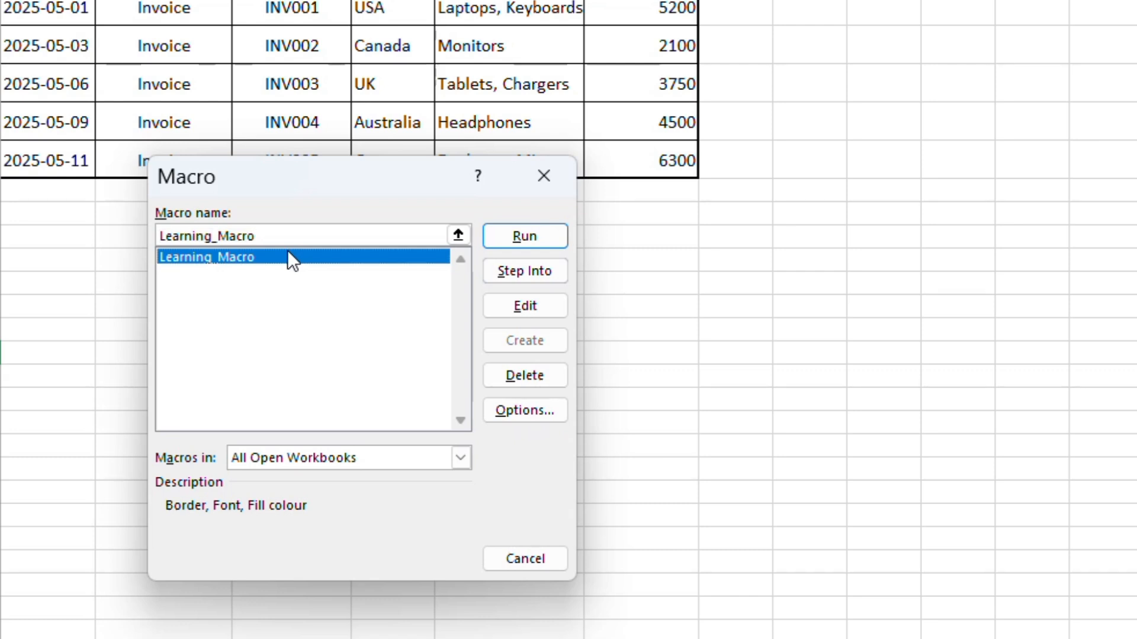
click(512, 301)
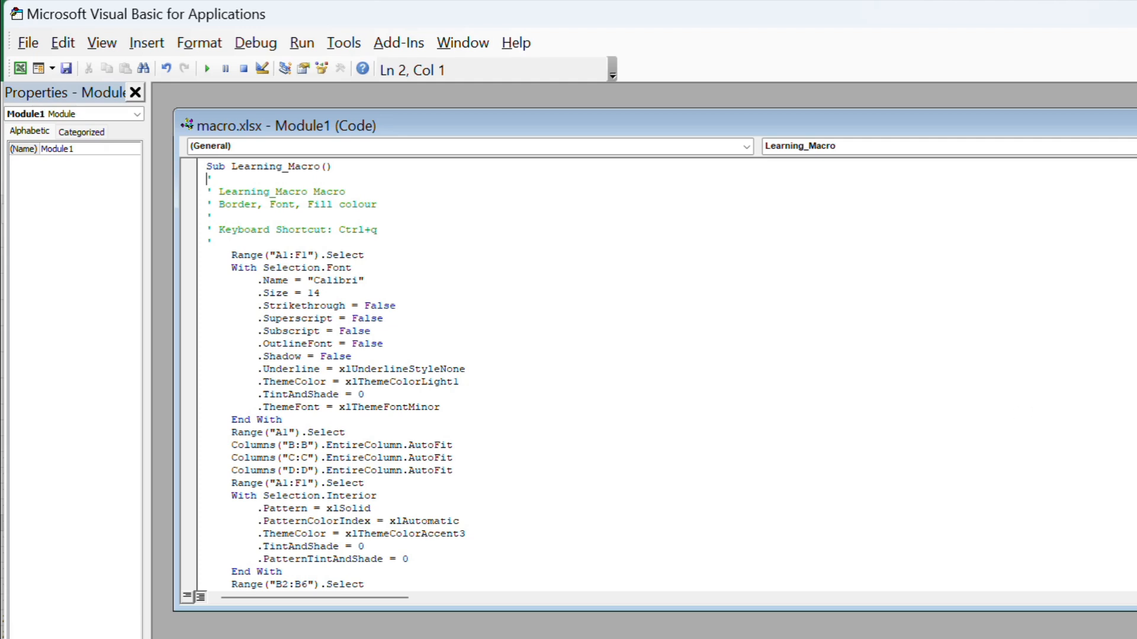
Examine the recorded font, autofit, fill, alignment and border code of Learning_Macro, close the code window and return to the workbook
scroll(334, 375, down, 1)
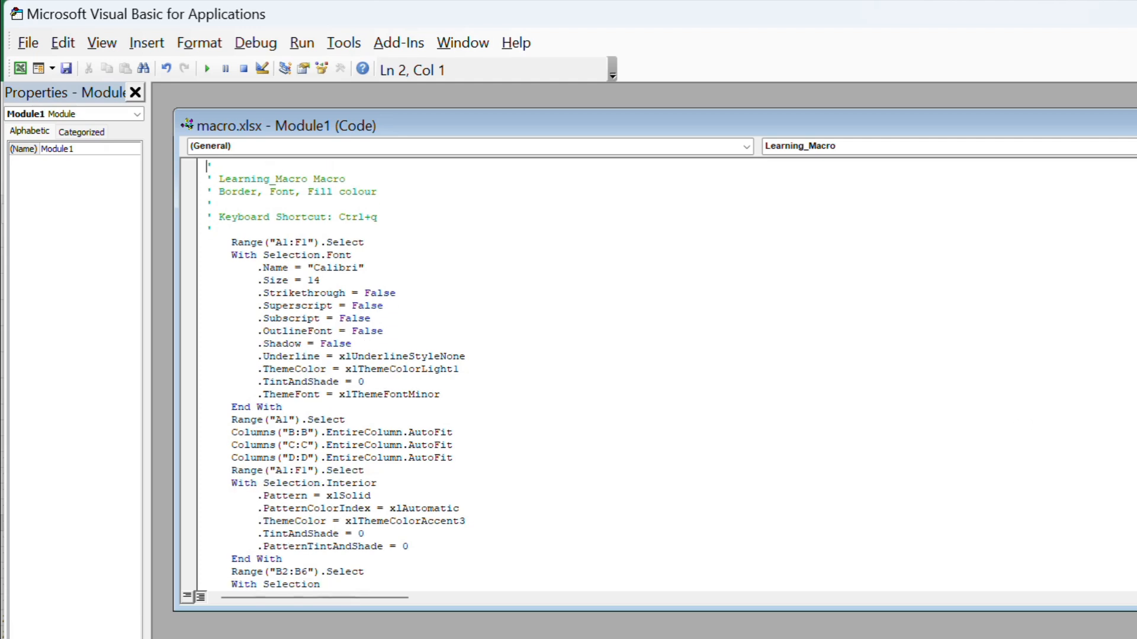
scroll(651, 376, down, 7)
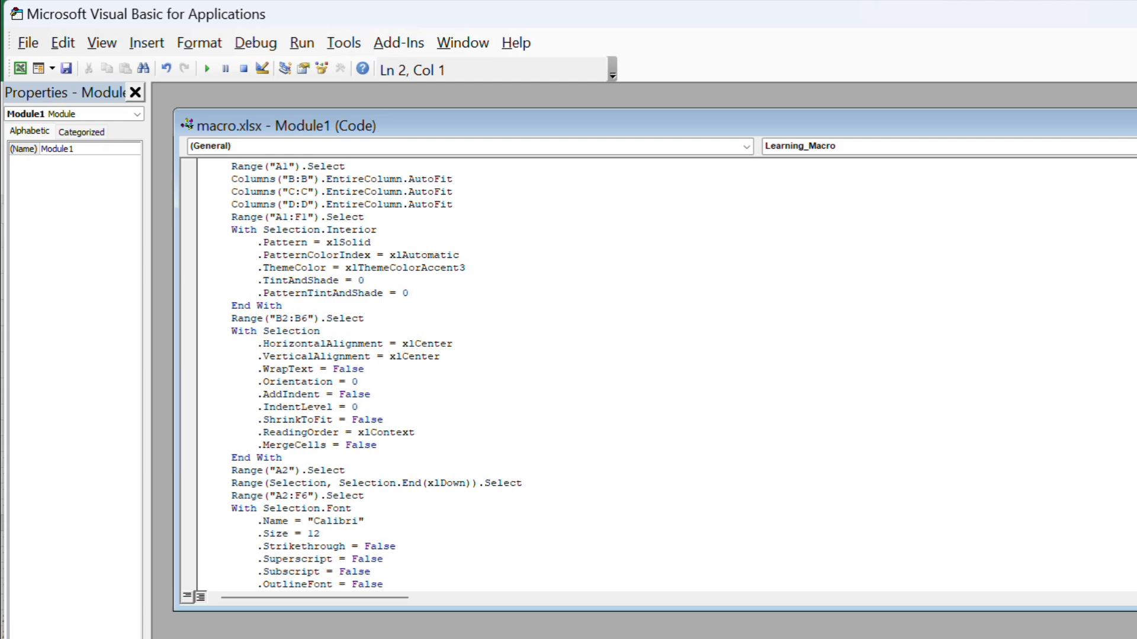
scroll(391, 374, down, 13)
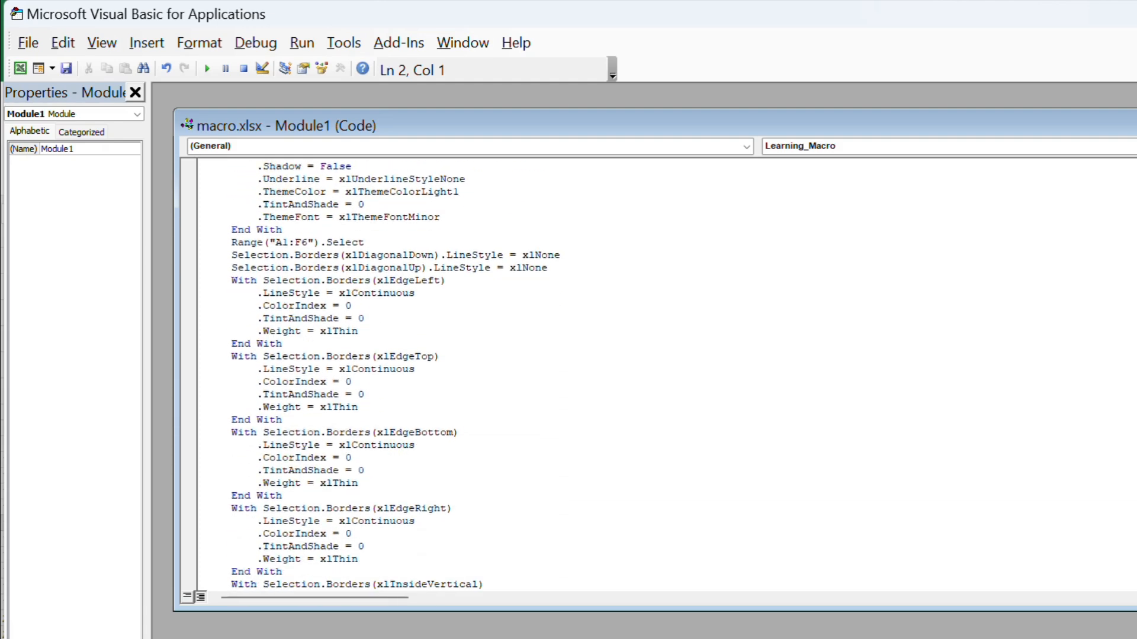
scroll(391, 375, down, 2)
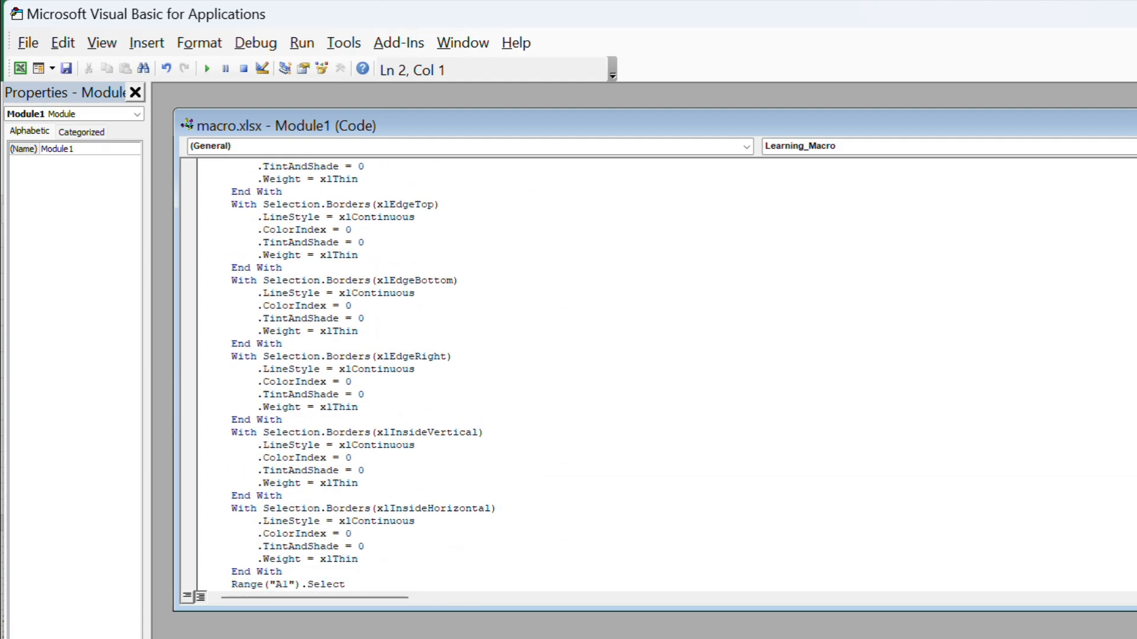
scroll(651, 373, down, 15)
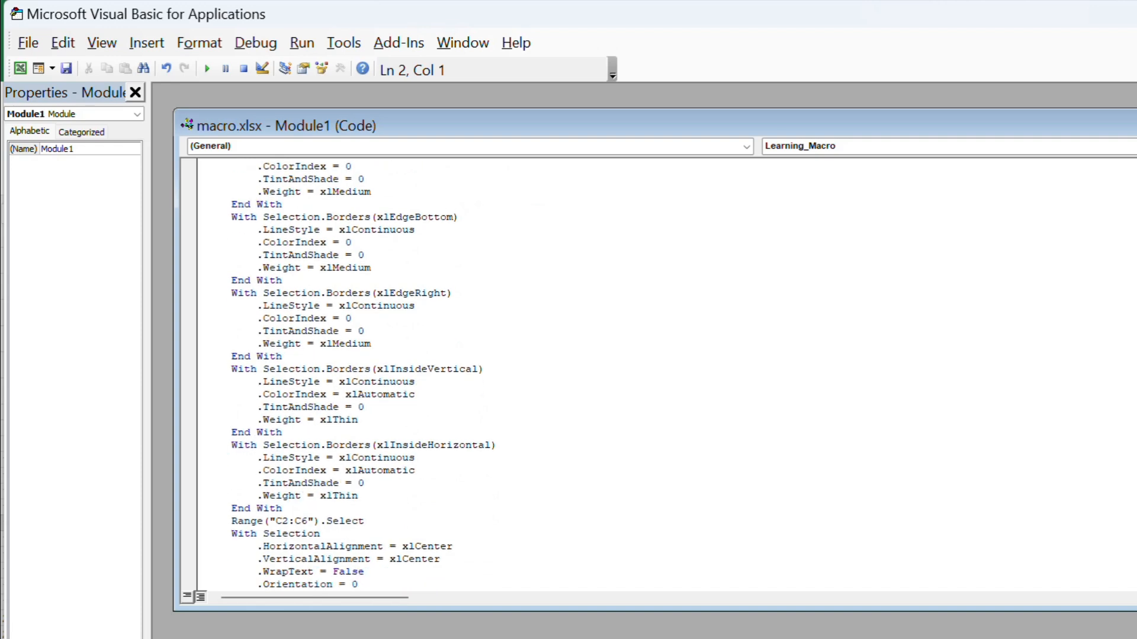
scroll(651, 373, down, 2)
scroll(651, 373, up, 20)
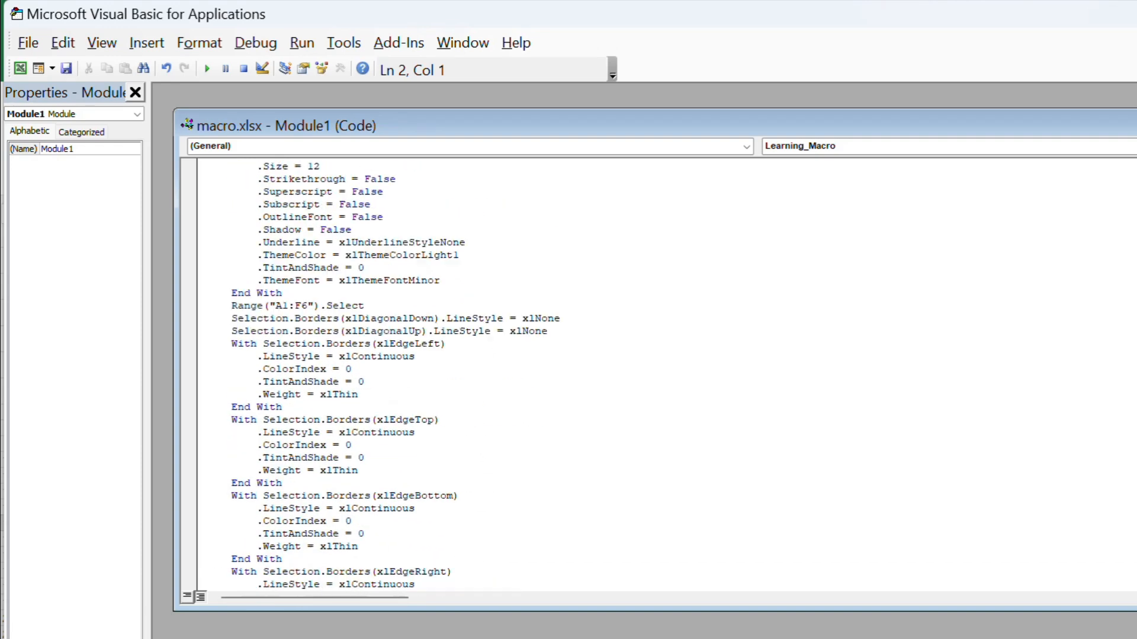
scroll(652, 373, up, 2)
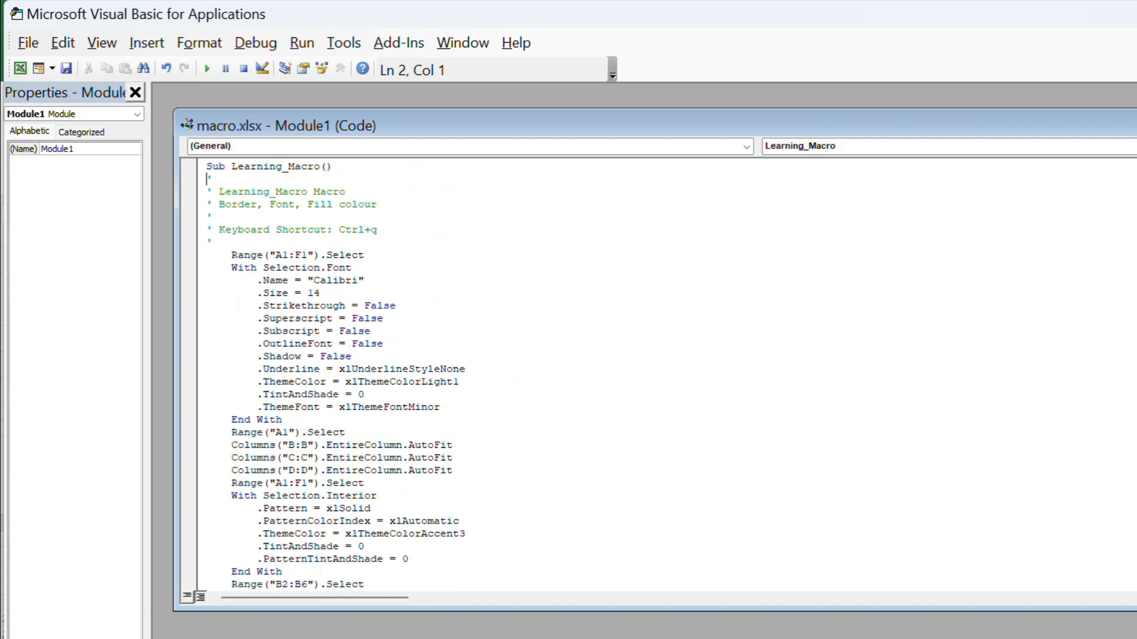
key(ctrl+F4)
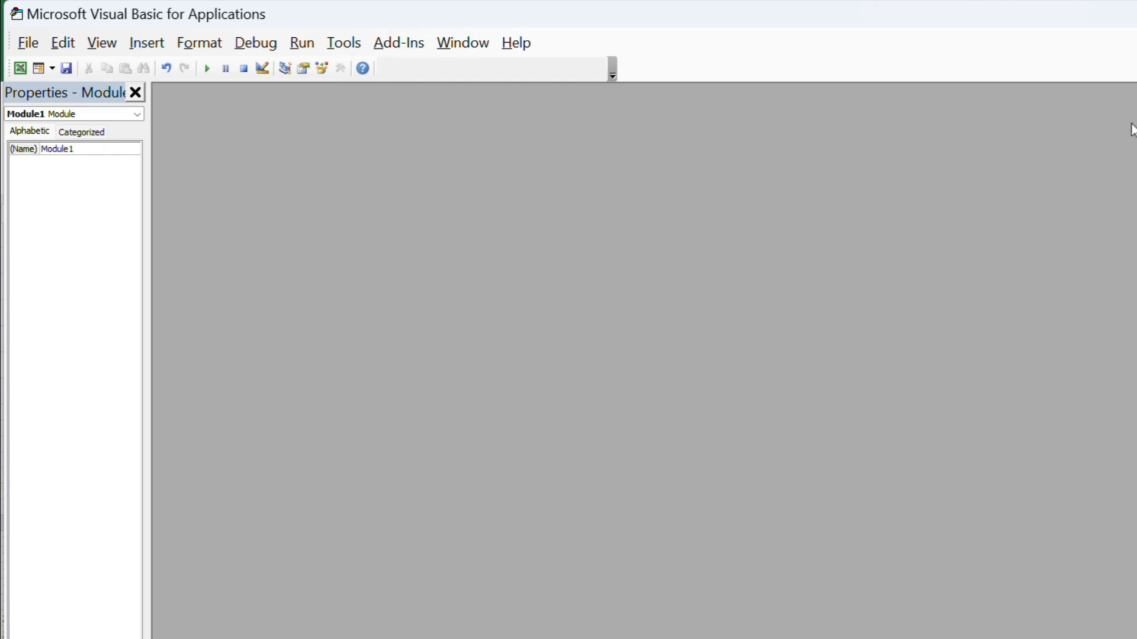
key(alt+F11)
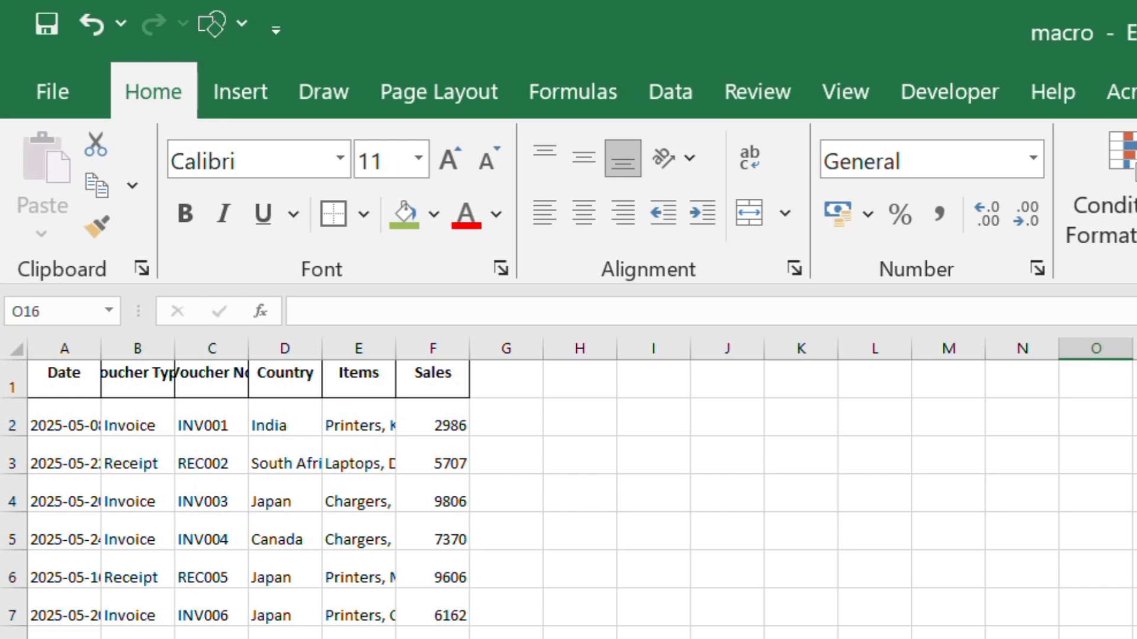
Run the recorded formatting macro on the new voucher data with cell A1 selected
click(74, 386)
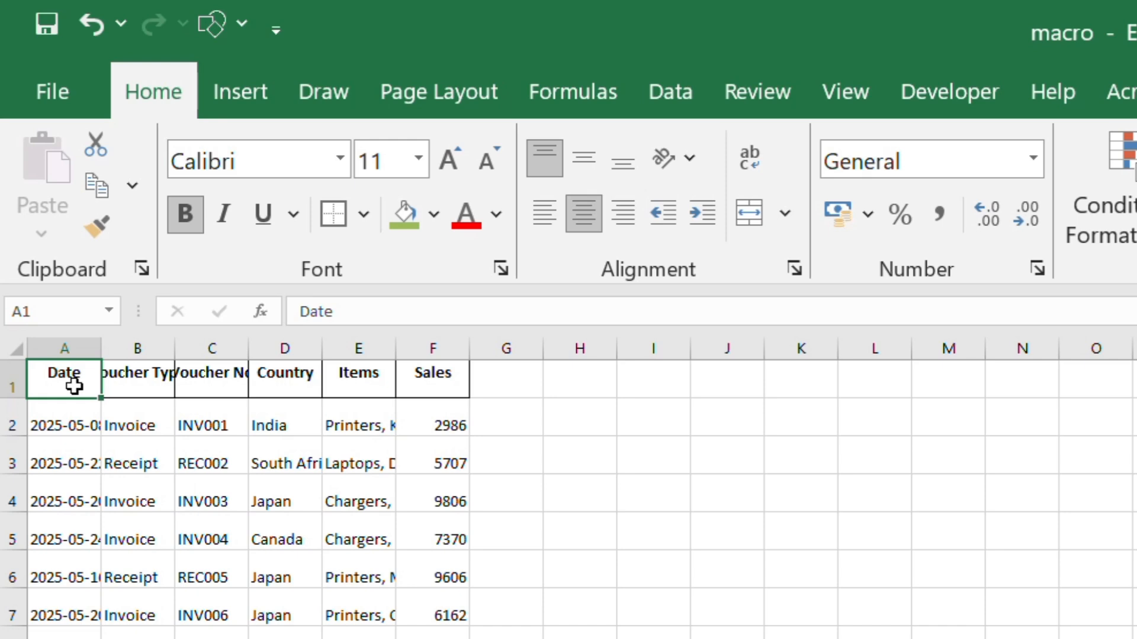
key(ctrl+q)
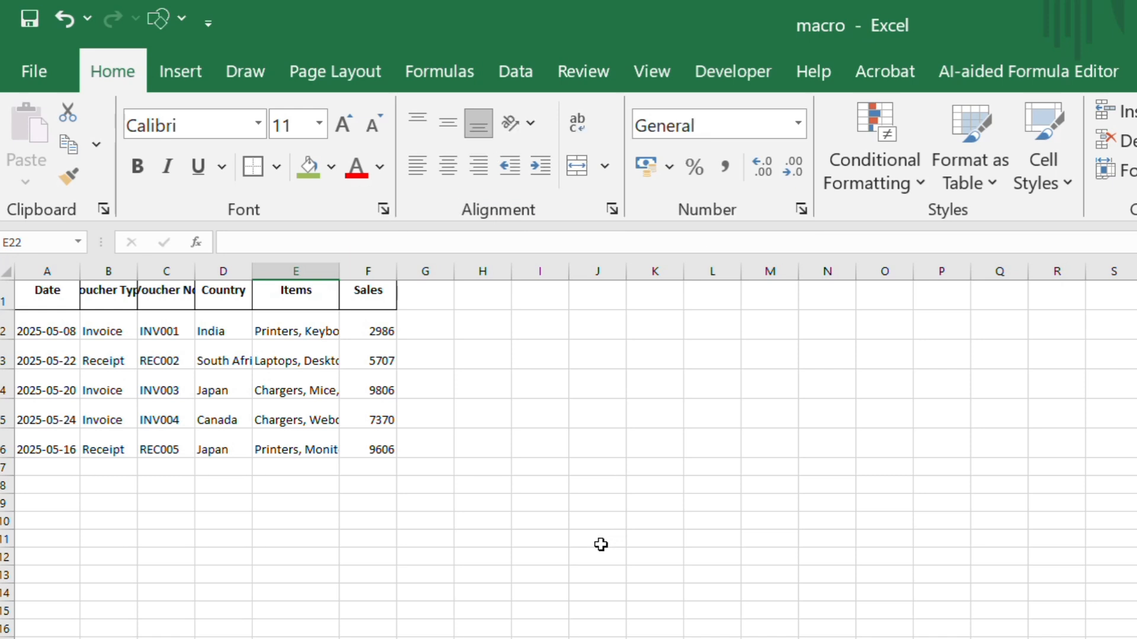
Run Learning_Macro on the new voucher data and autofit the widths of the Date and Items columns
click(726, 73)
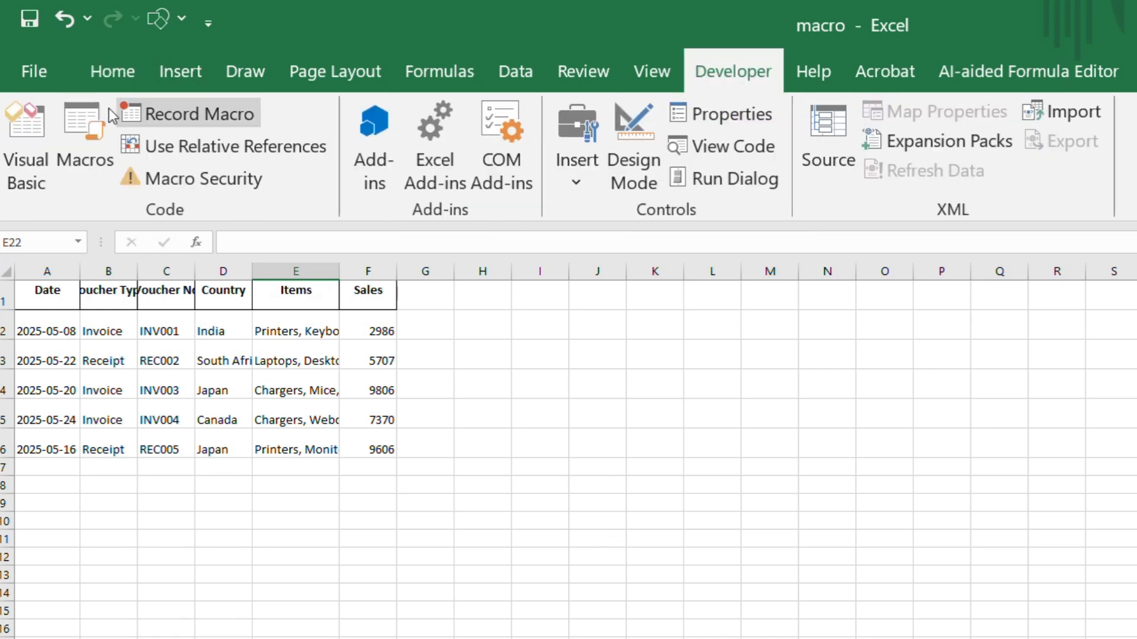
click(87, 141)
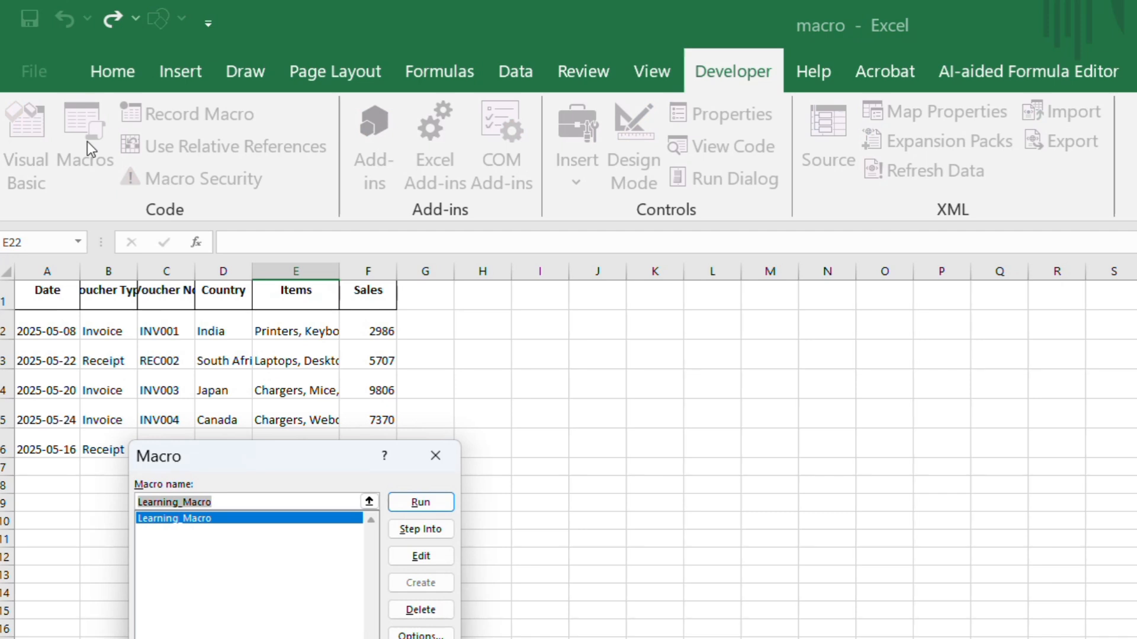
click(184, 521)
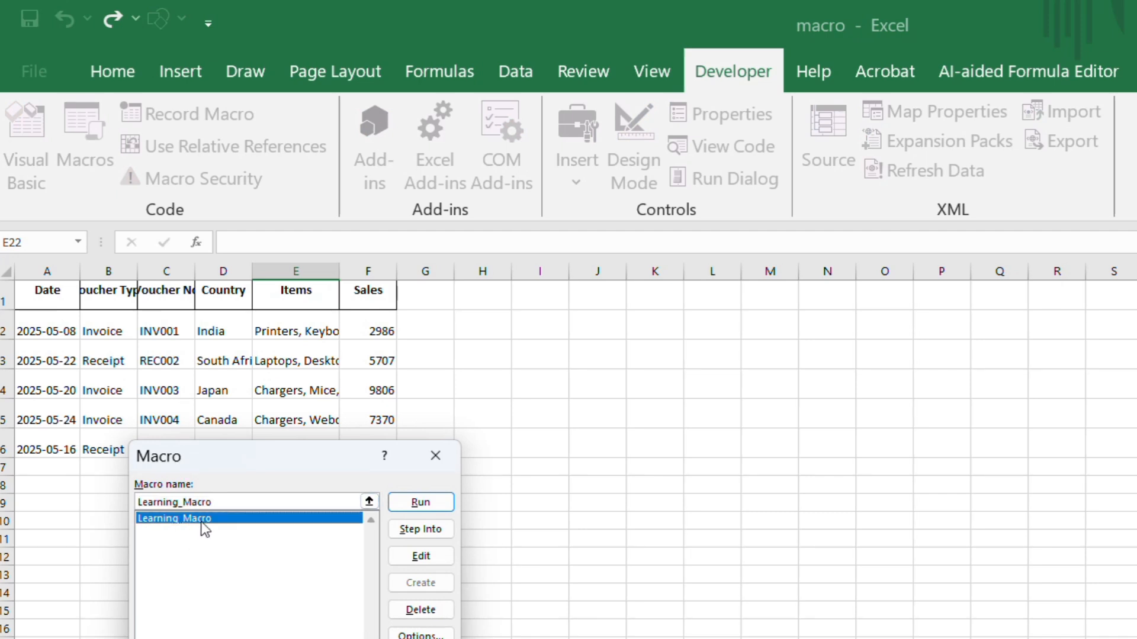
click(420, 504)
click(708, 500)
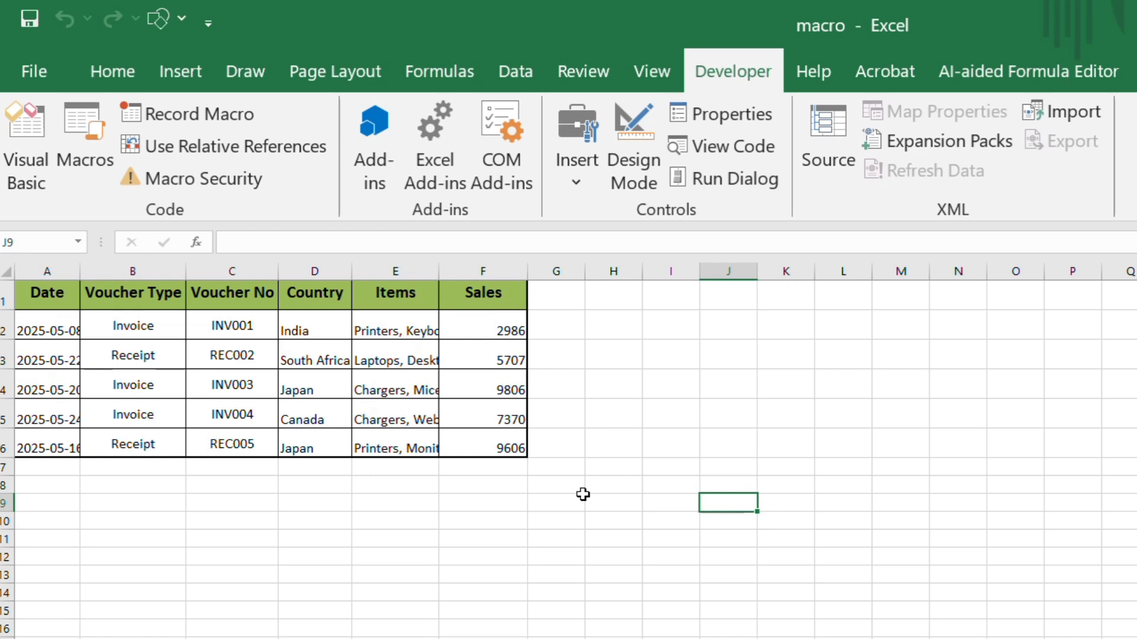
double_click(80, 272)
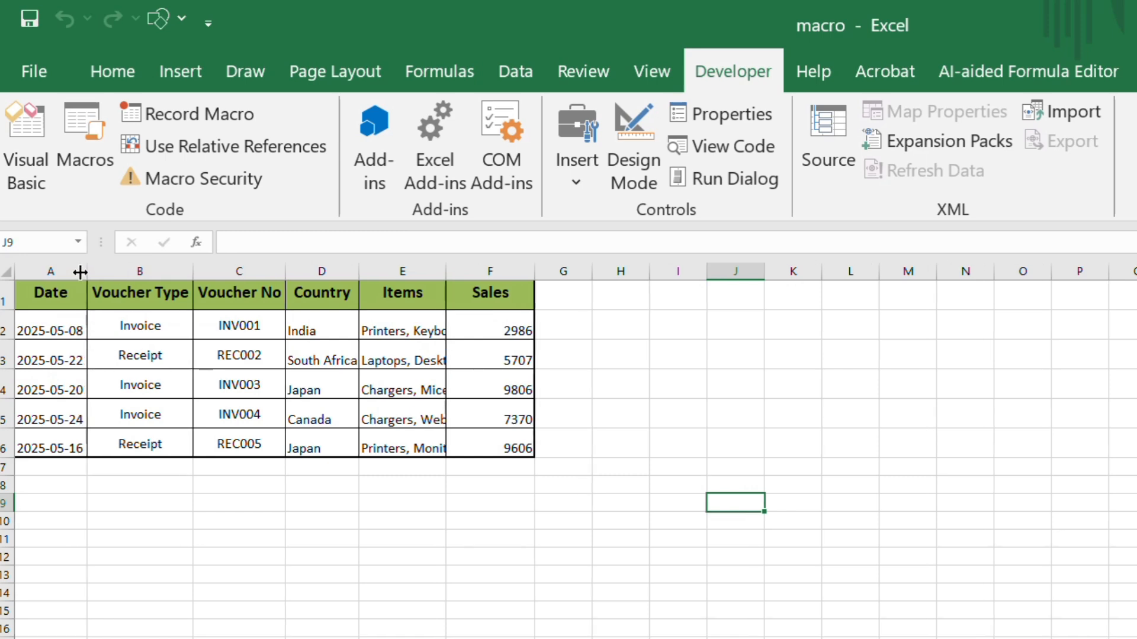
double_click(447, 272)
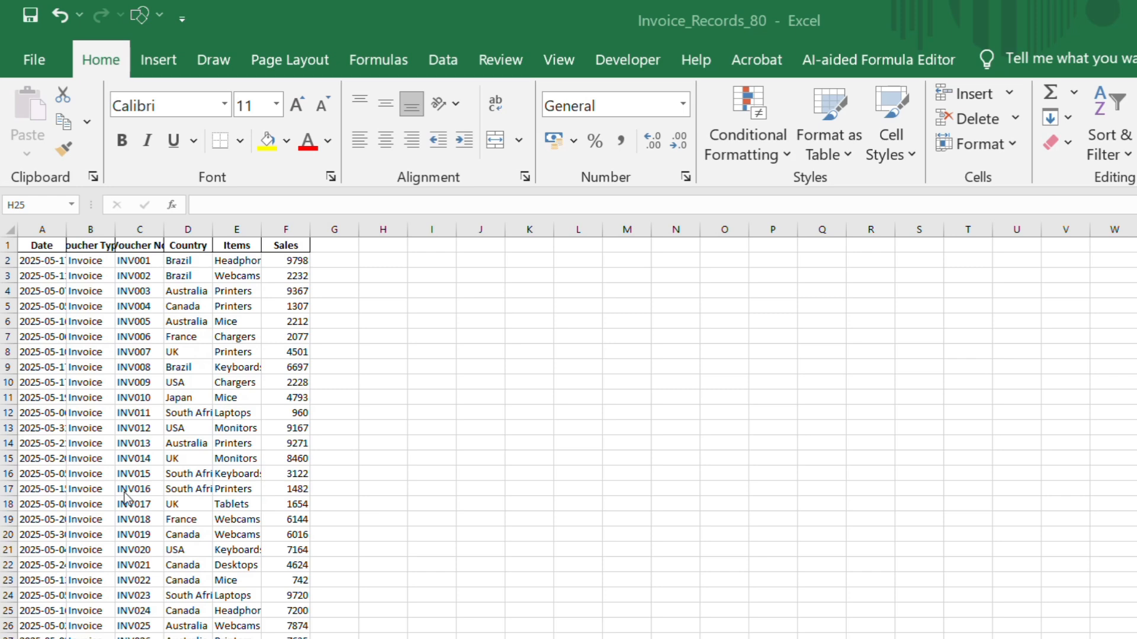
Set up a new macro recording in the Invoice_Records_80 workbook, named Main_Macro with w as its Ctrl shortcut letter
click(610, 66)
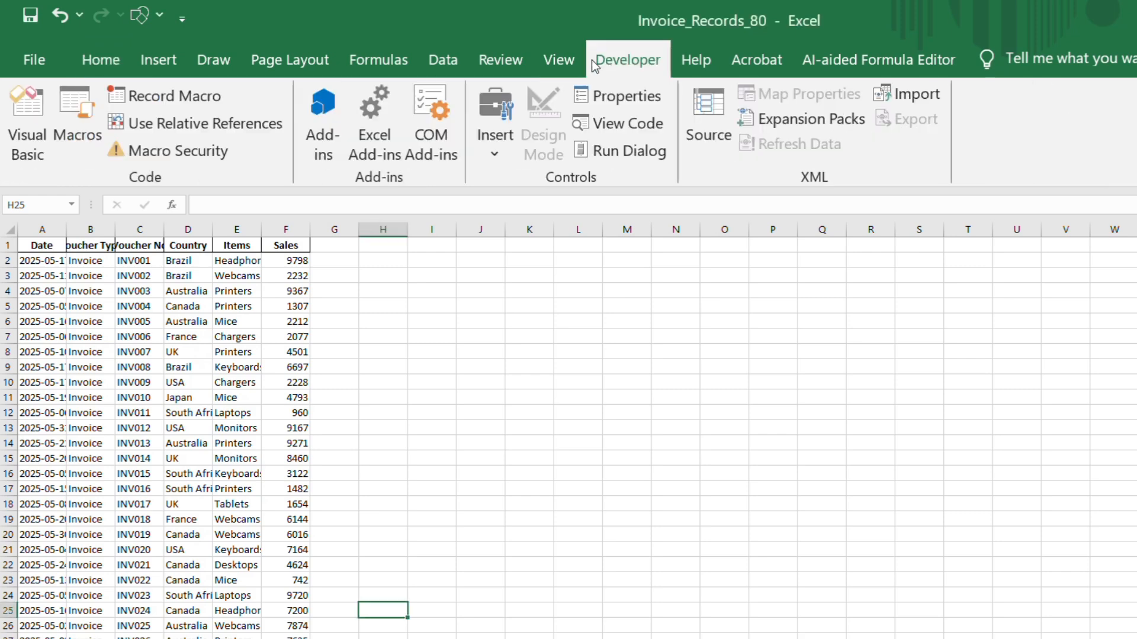
click(179, 97)
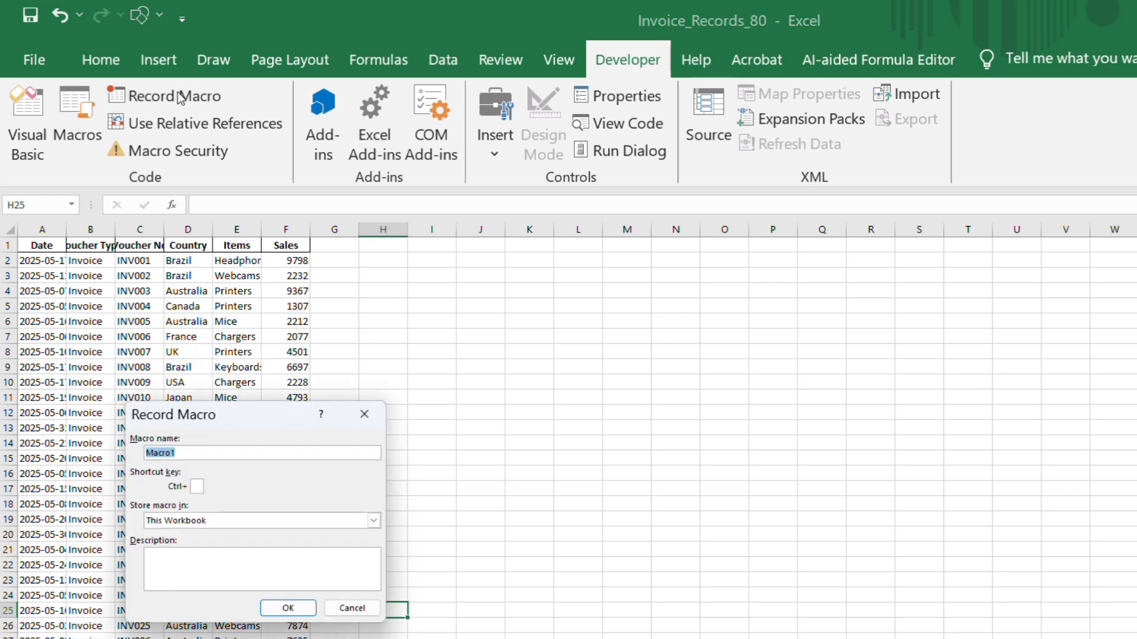
click(193, 454)
key(BackSpace)
key(BackSpace)
key(BackSpace)
key(BackSpace)
key(BackSpace)
key(BackSpace)
text(Main)
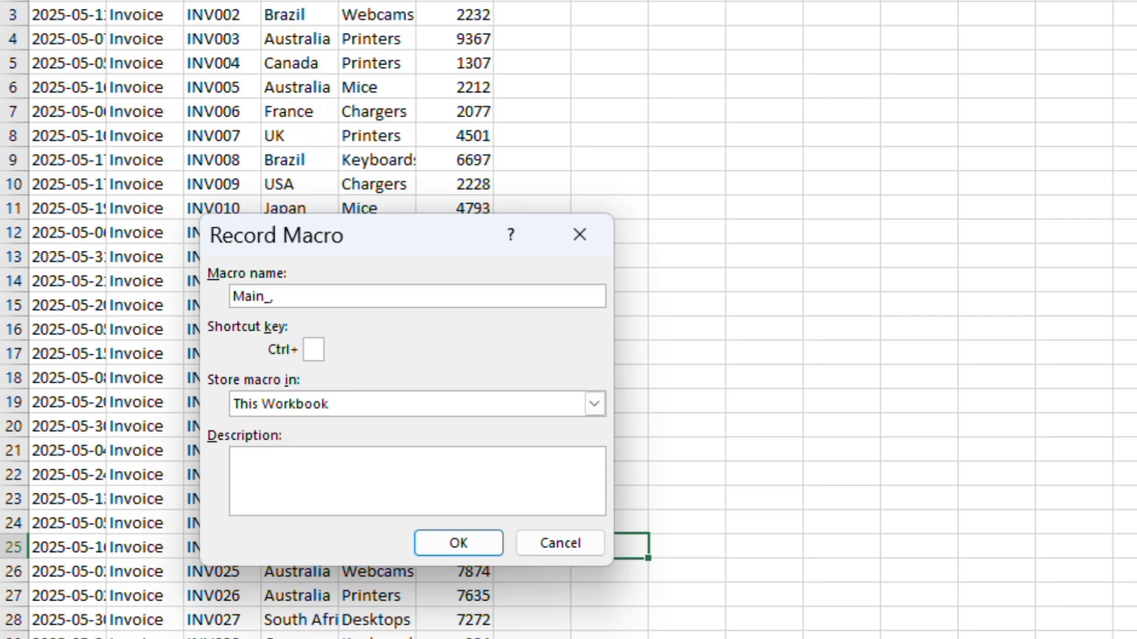
text(_Macro)
right_click(321, 350)
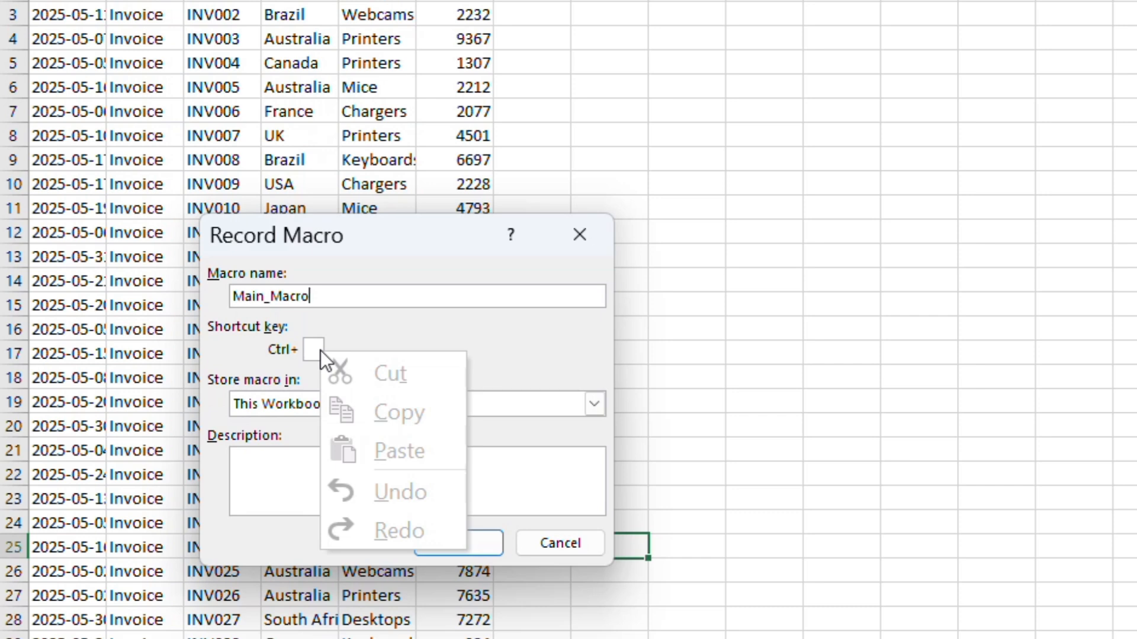
click(321, 350)
text(w)
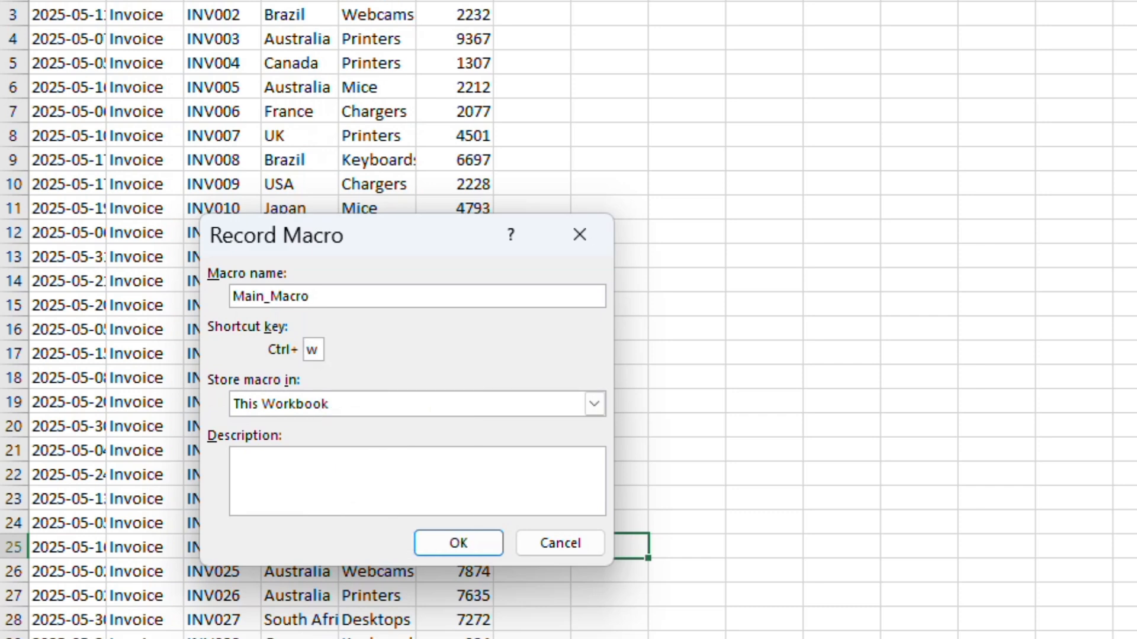
Describe the macro as "Formating, calculation", keep it stored in This Workbook and start recording
click(296, 470)
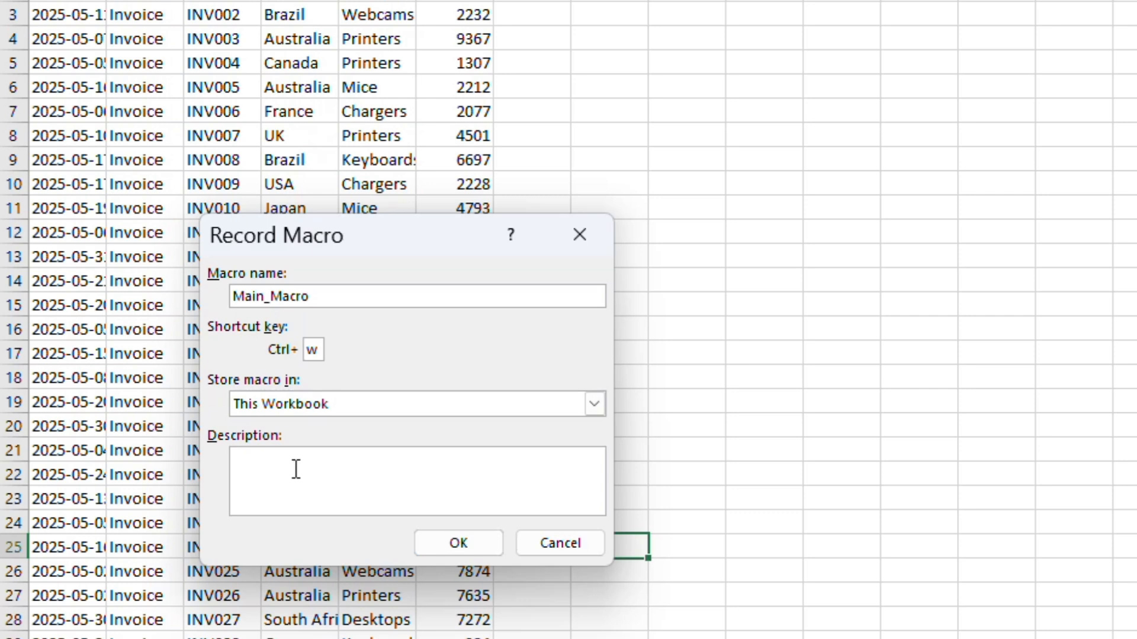
text(Format)
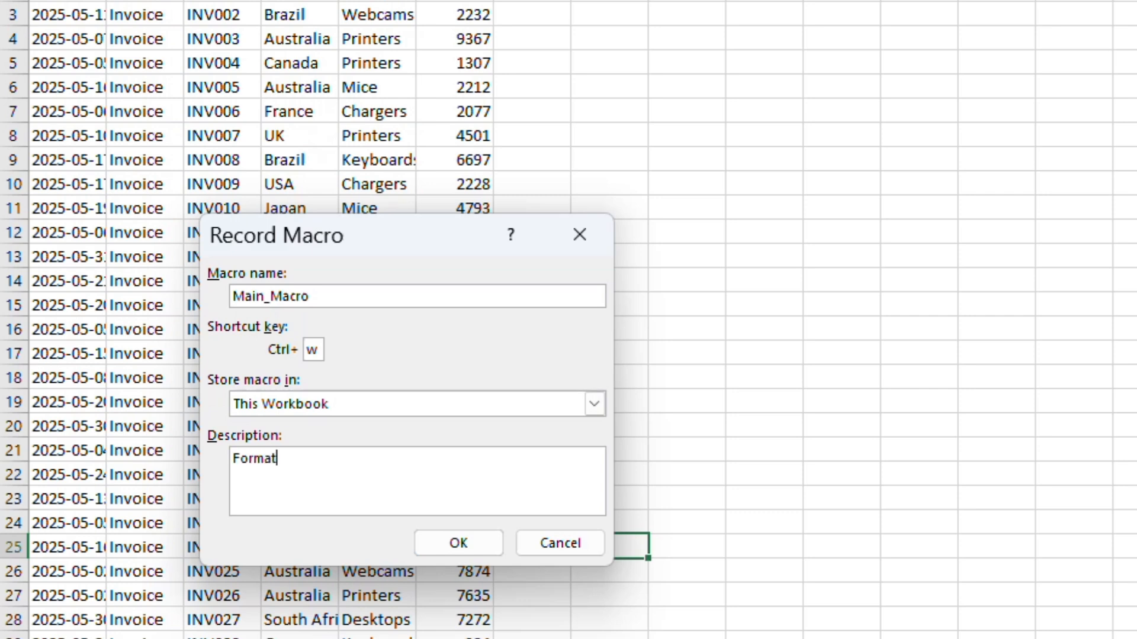
text(ing)
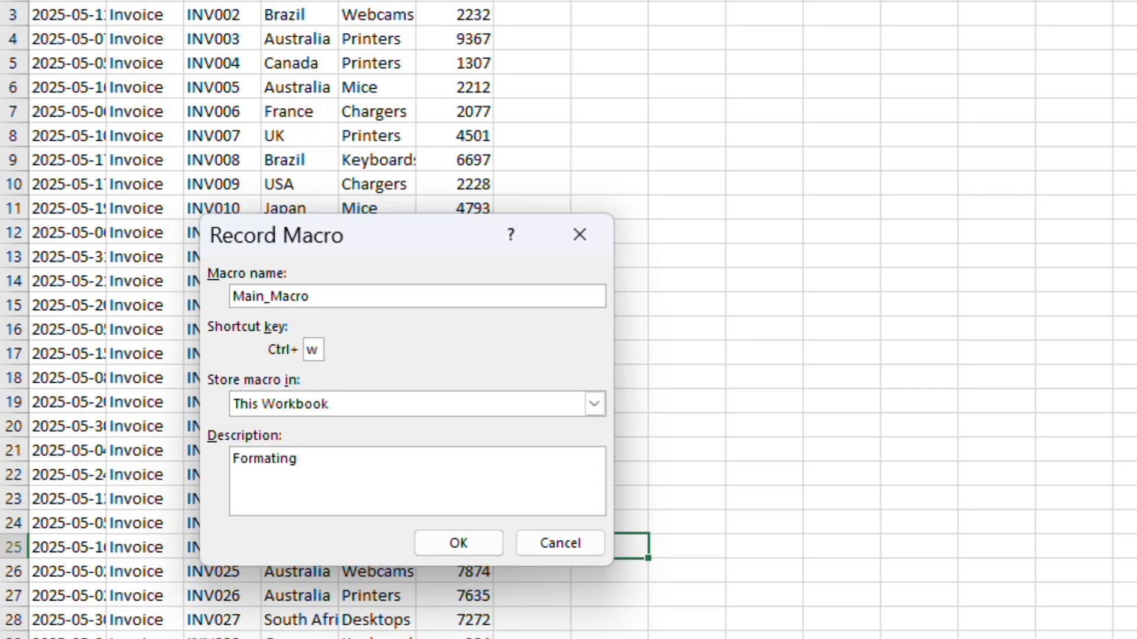
text( +)
key(BackSpace)
key(BackSpace)
key(BackSpace)
text(, calculation)
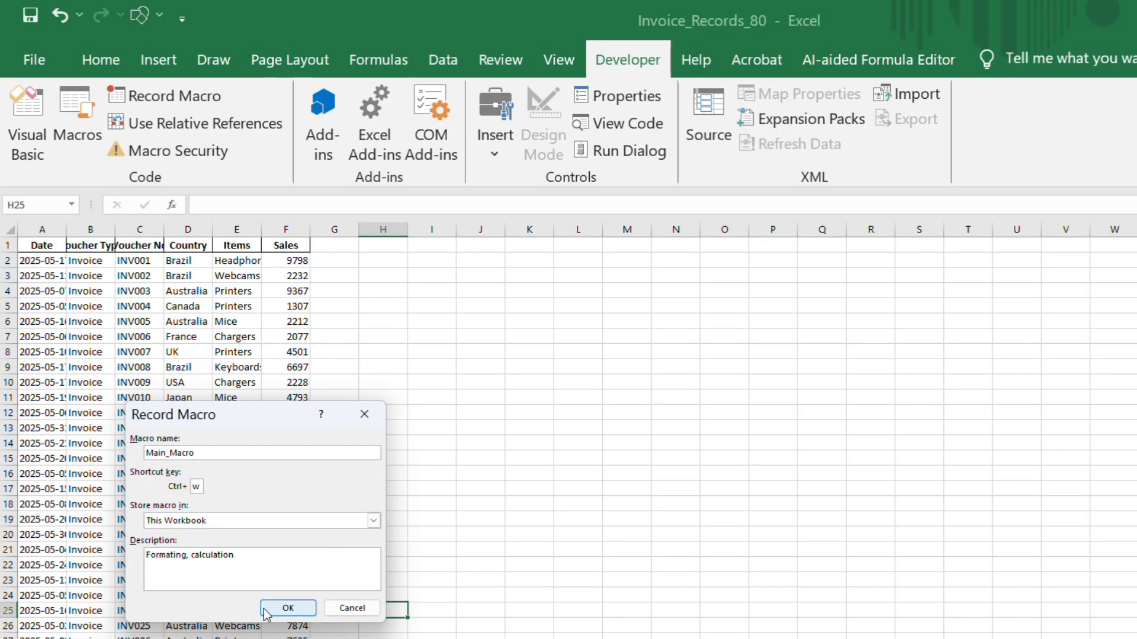
click(374, 521)
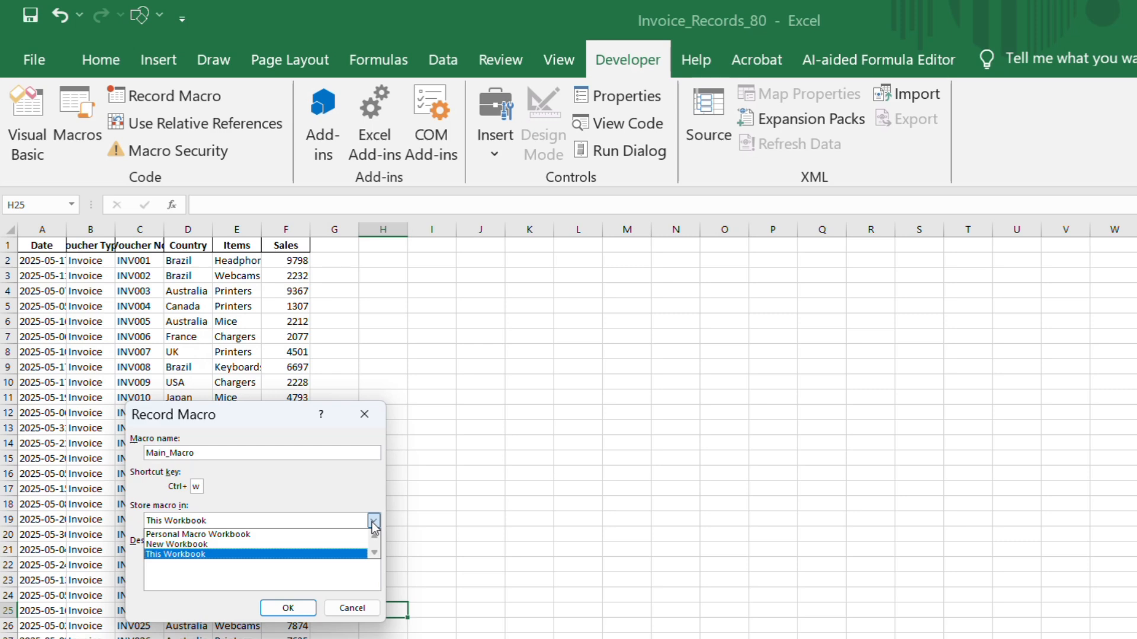
click(289, 571)
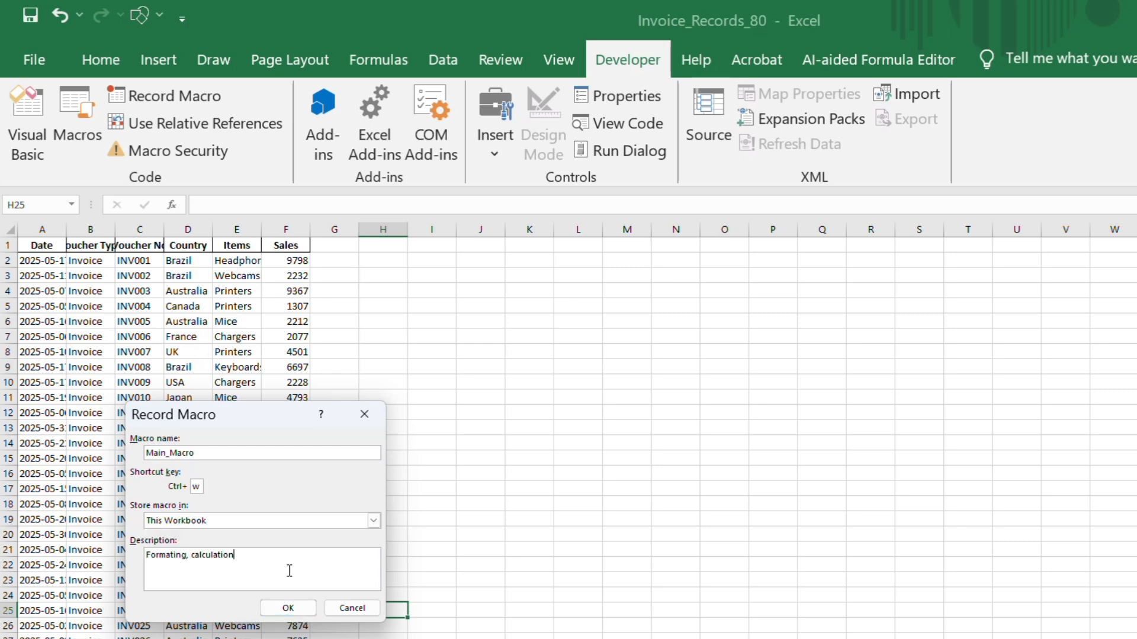
click(288, 609)
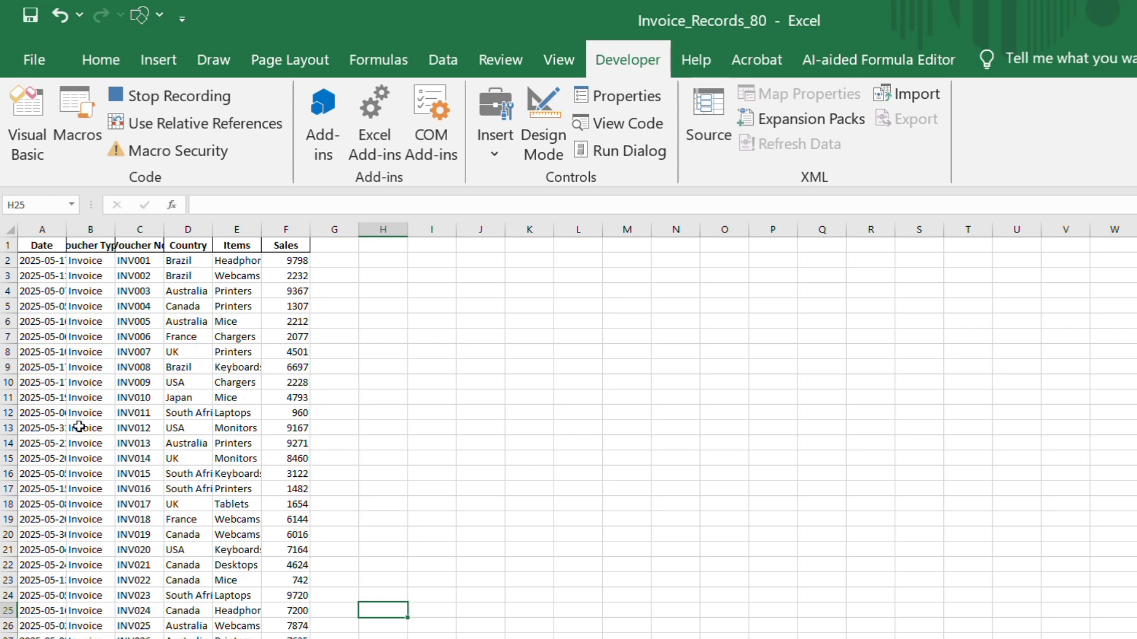
Autofit the widths of columns A through K to their contents
click(31, 229)
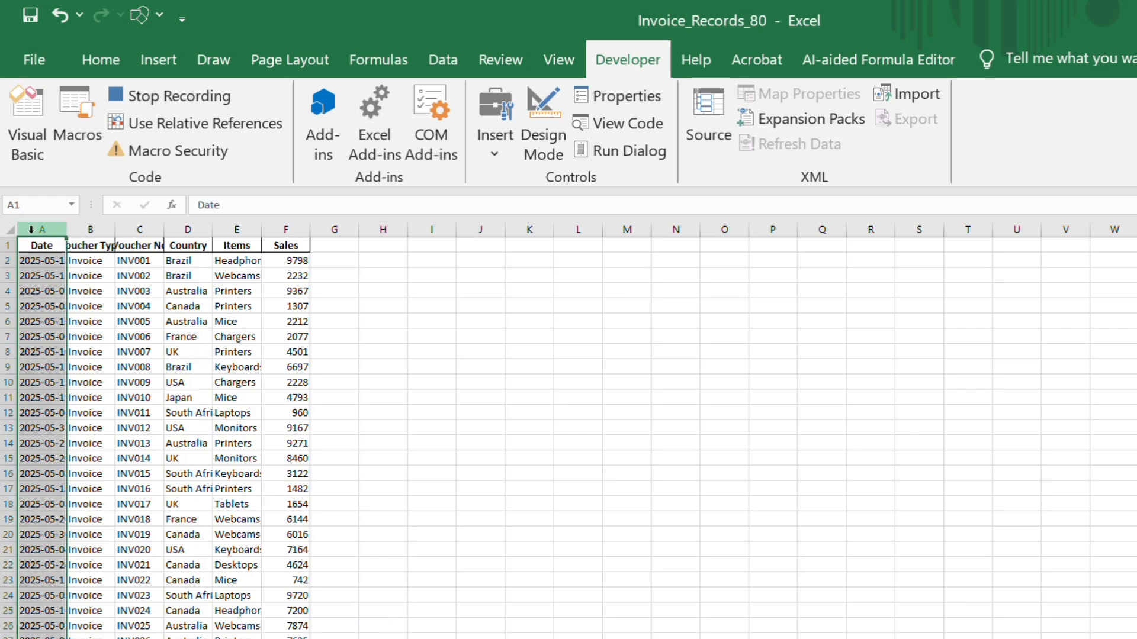
drag(31, 230, 296, 230)
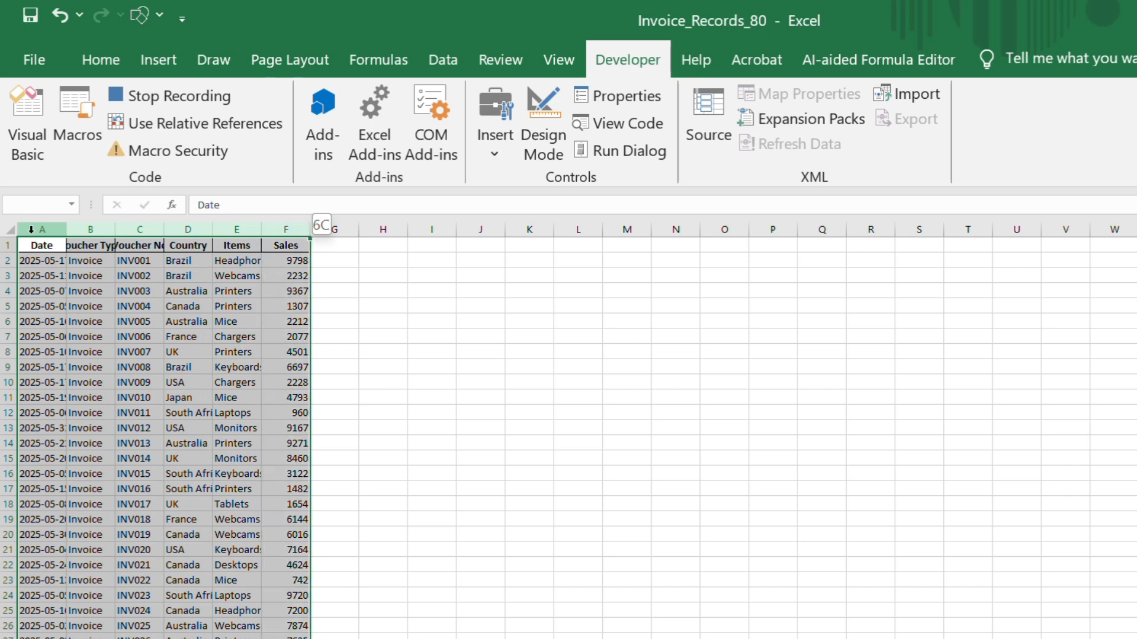
drag(311, 230, 529, 230)
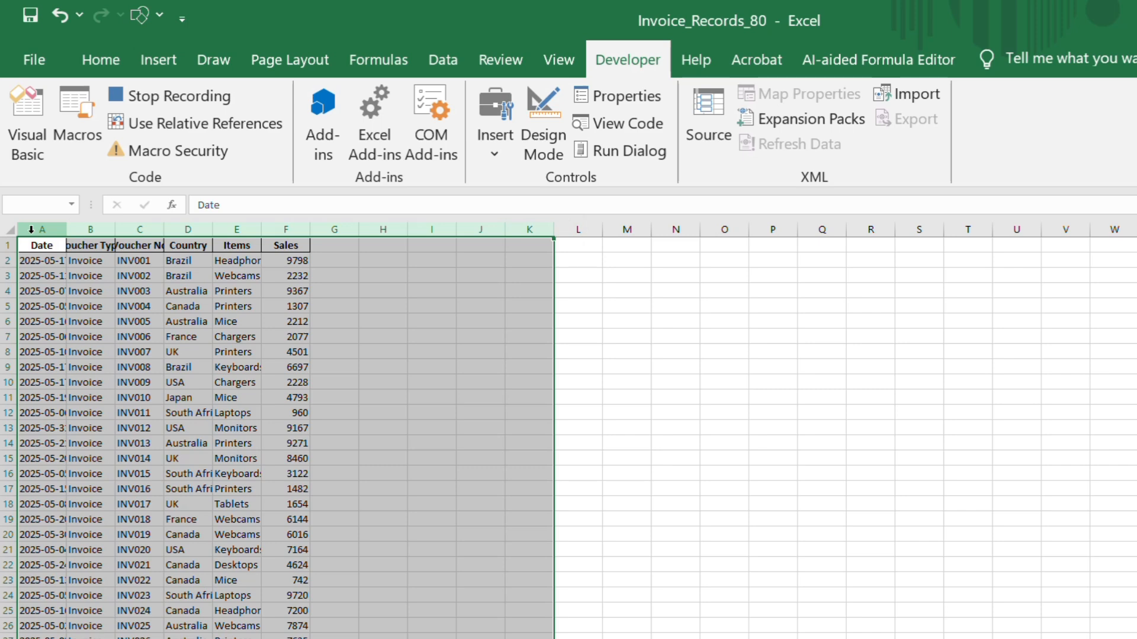
key(alt)
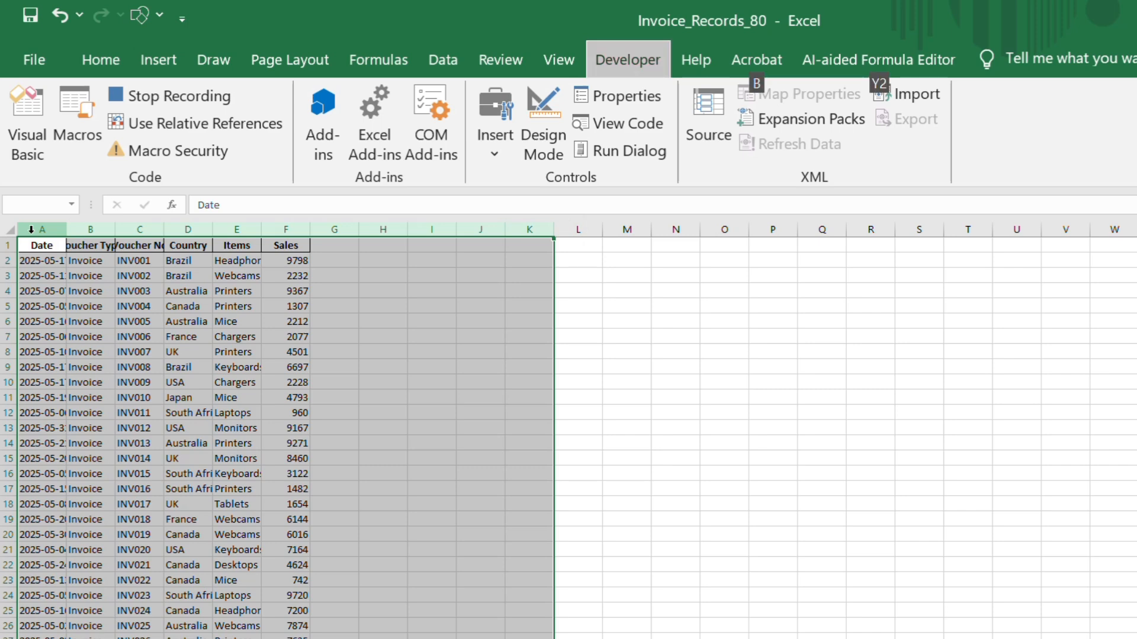
key(h)
key(o)
key(i)
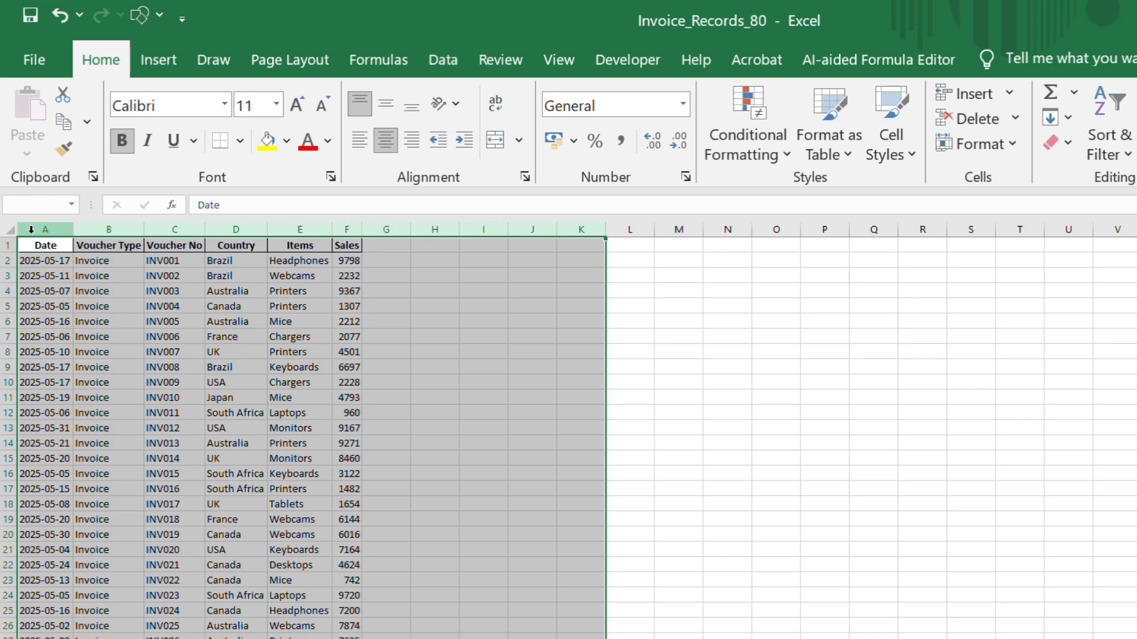
key(o)
key(i)
click(212, 381)
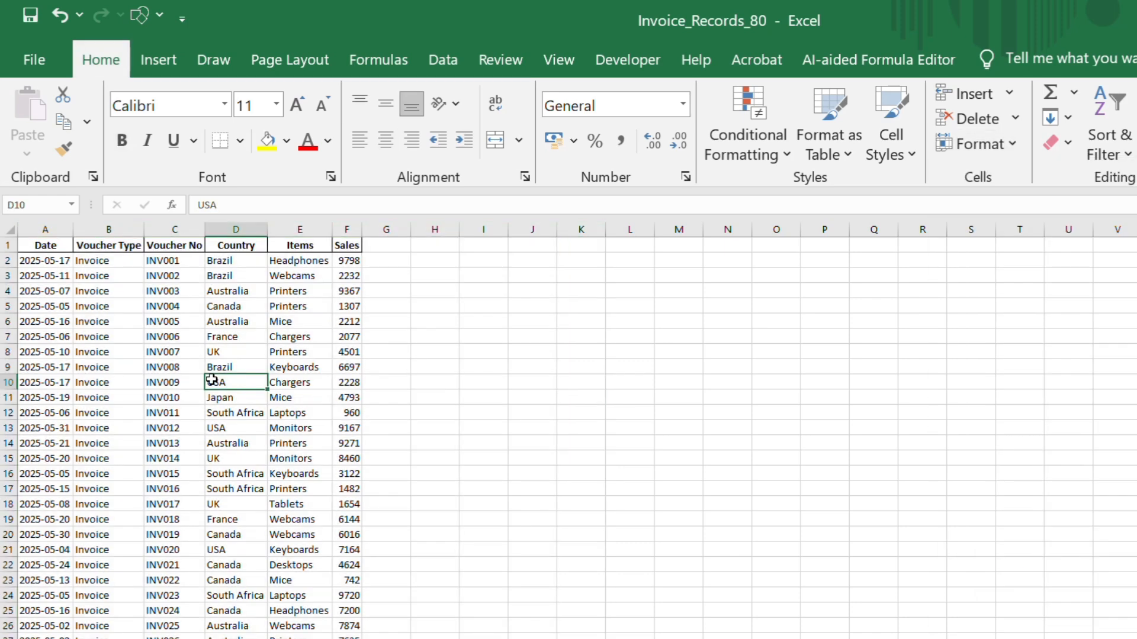
Fill the header cells A1:F1 with yellow
click(109, 230)
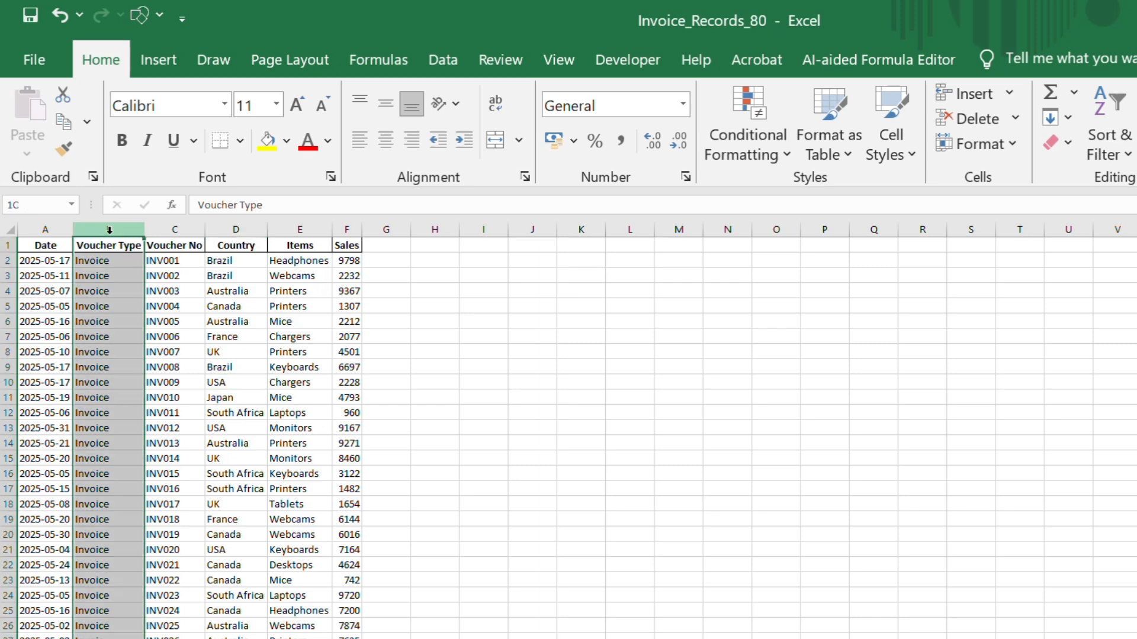
click(48, 245)
key(shift+Right)
key(shift+Right)
key(shift+Right)
key(shift+Right)
key(shift+Right)
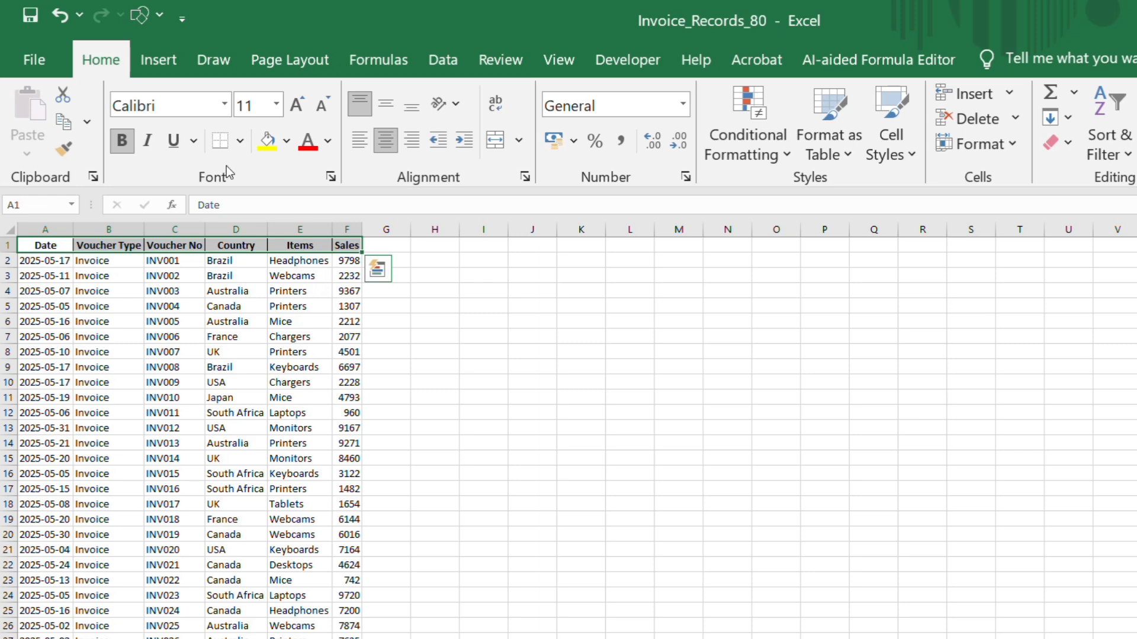
click(266, 156)
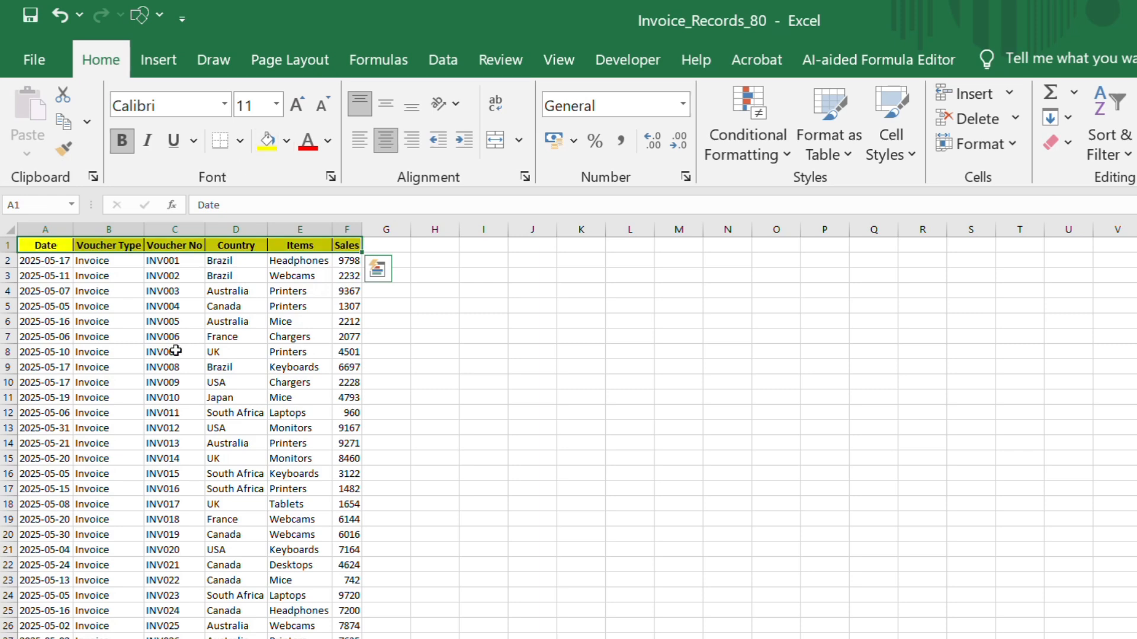
Center the entire Voucher Type column both vertically and horizontally
click(119, 308)
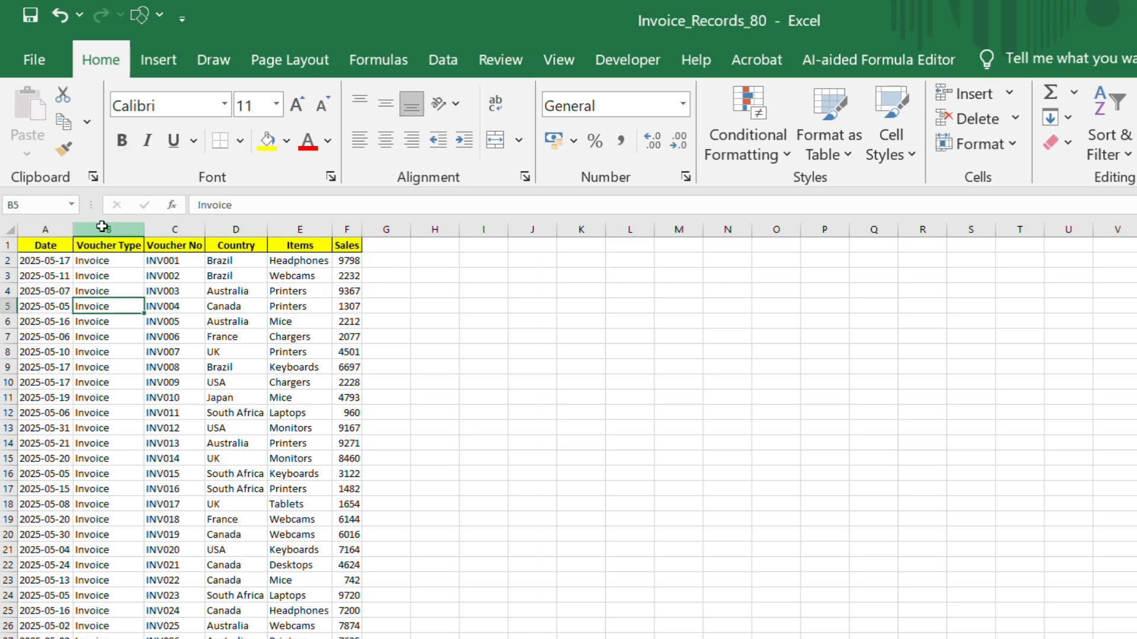
click(101, 225)
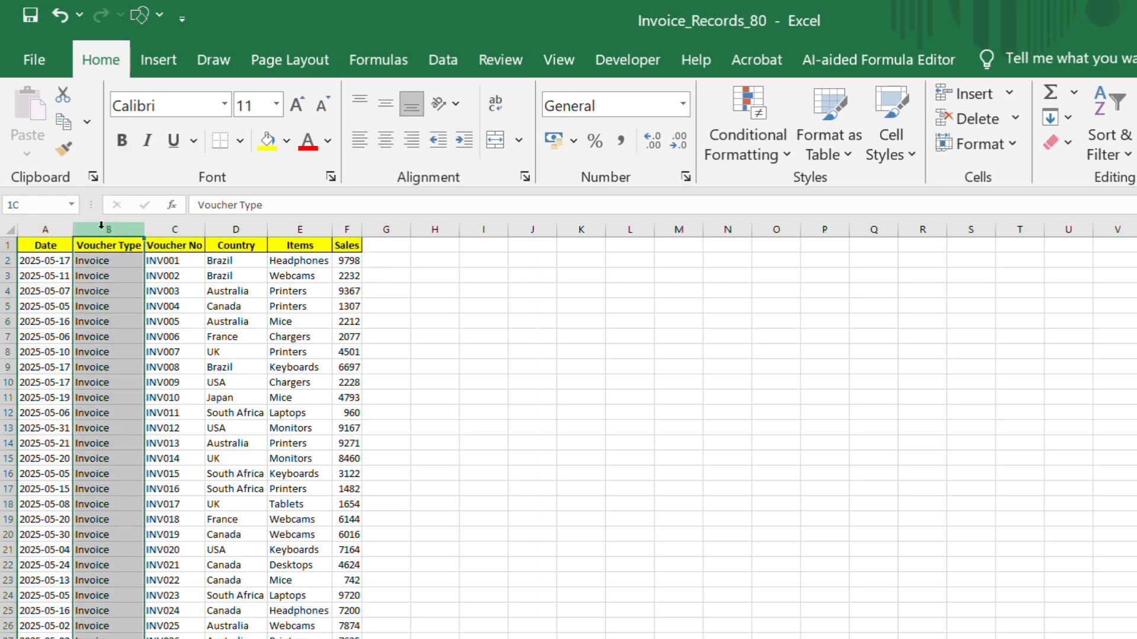
click(388, 108)
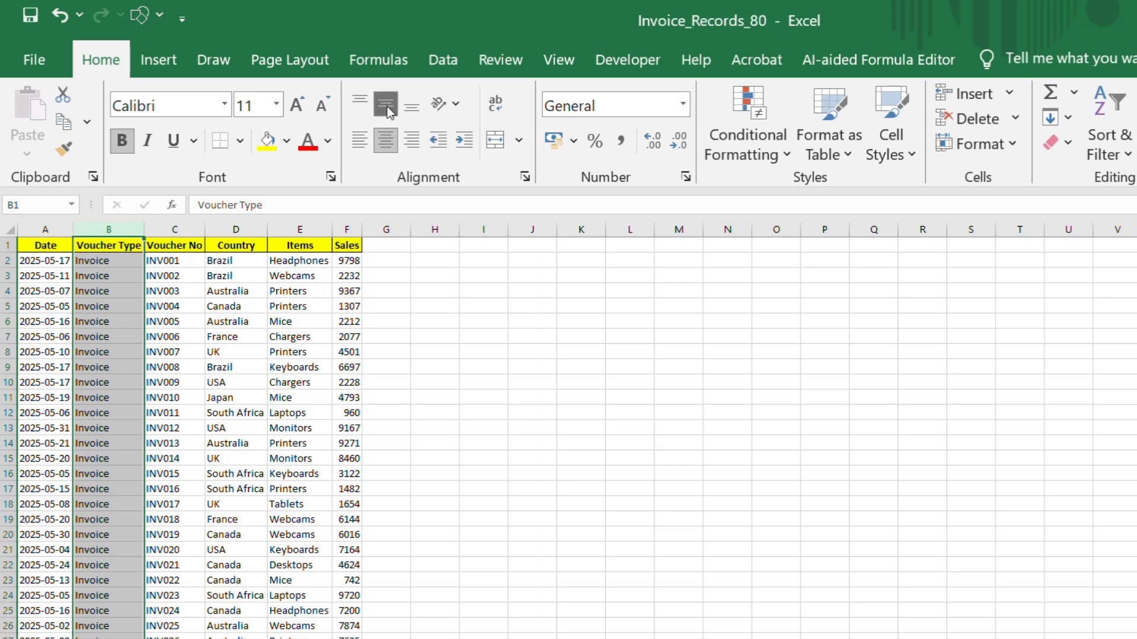
click(388, 146)
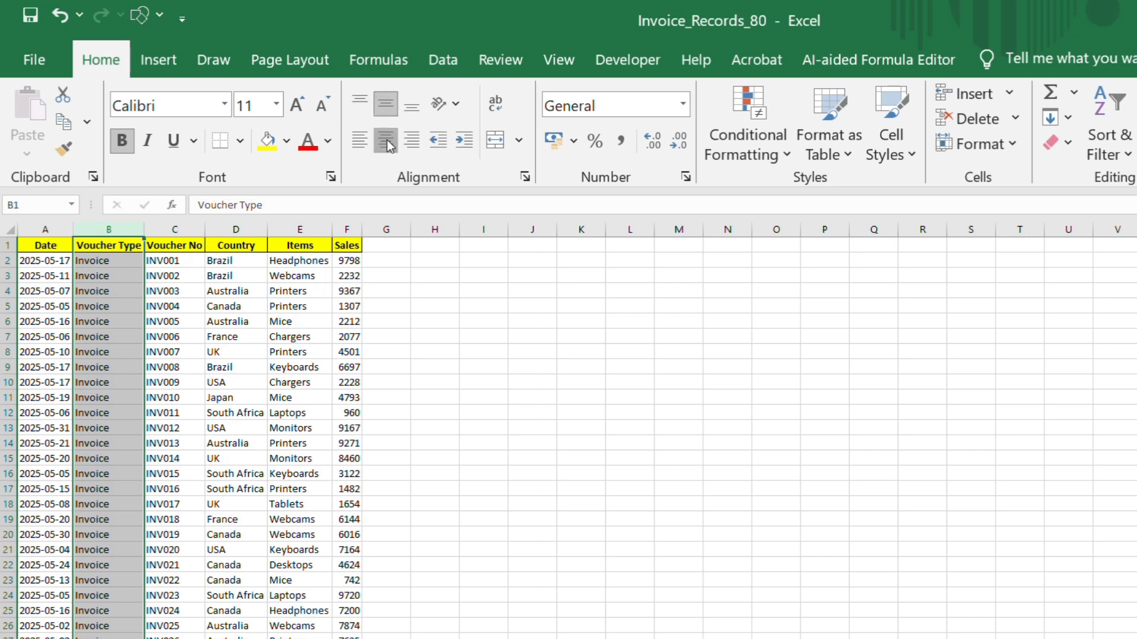
click(390, 146)
click(389, 146)
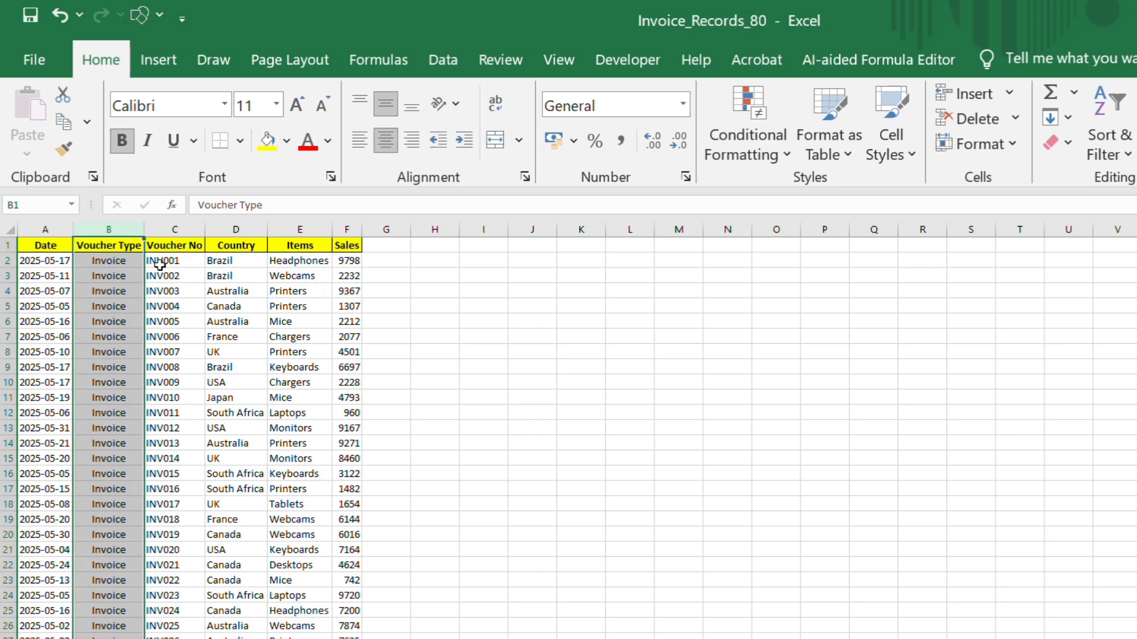
Center the entire Voucher No column both vertically and horizontally
click(178, 227)
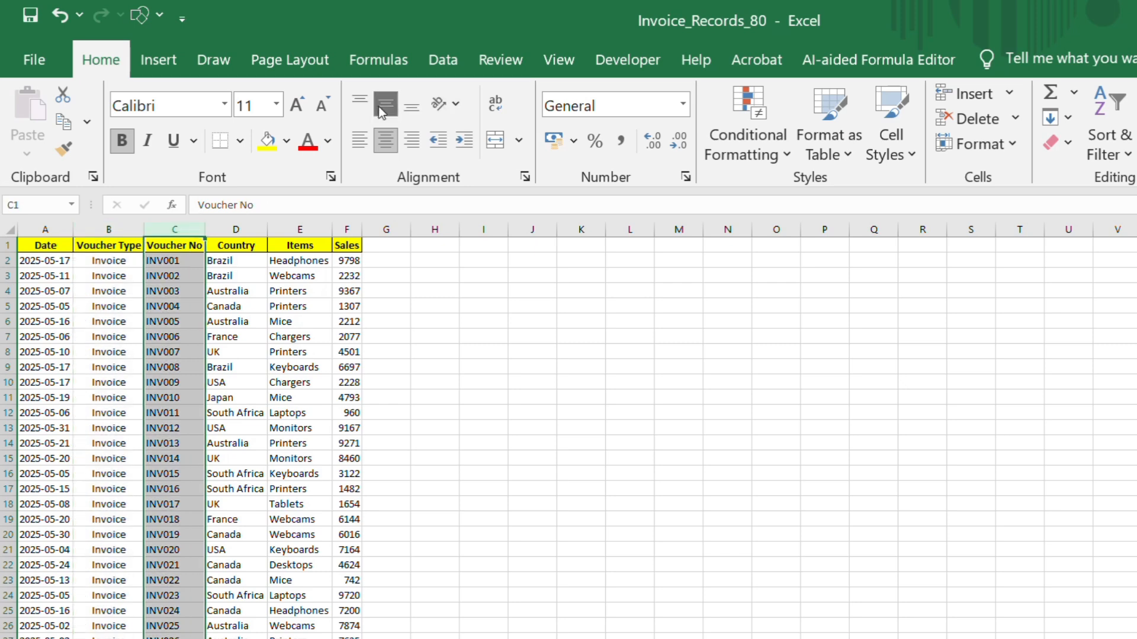
click(378, 105)
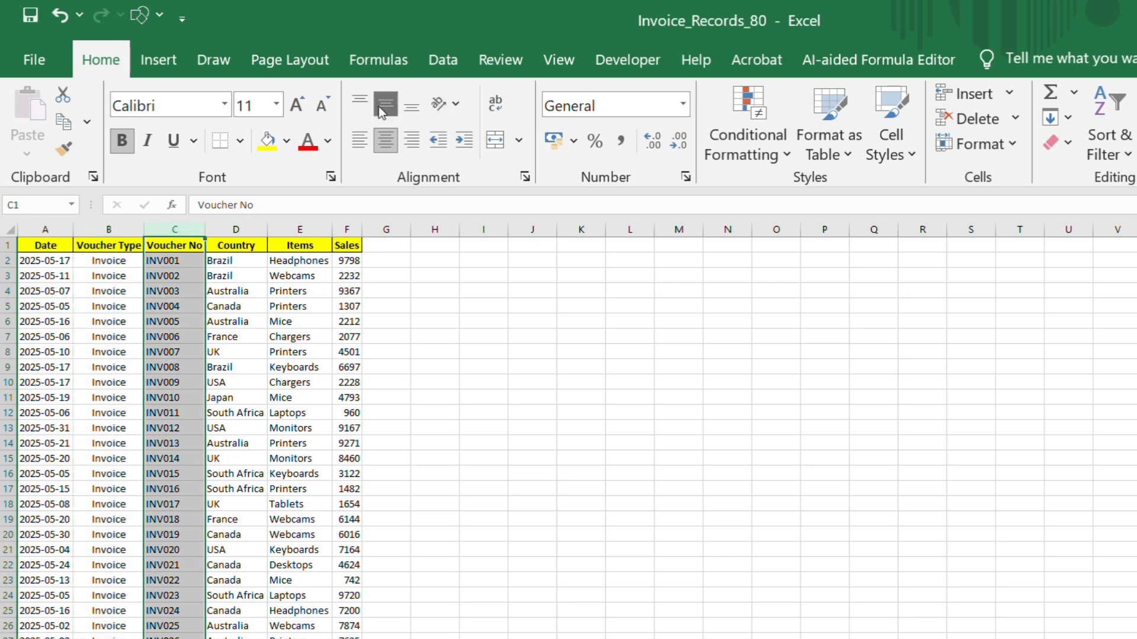
click(383, 143)
click(385, 150)
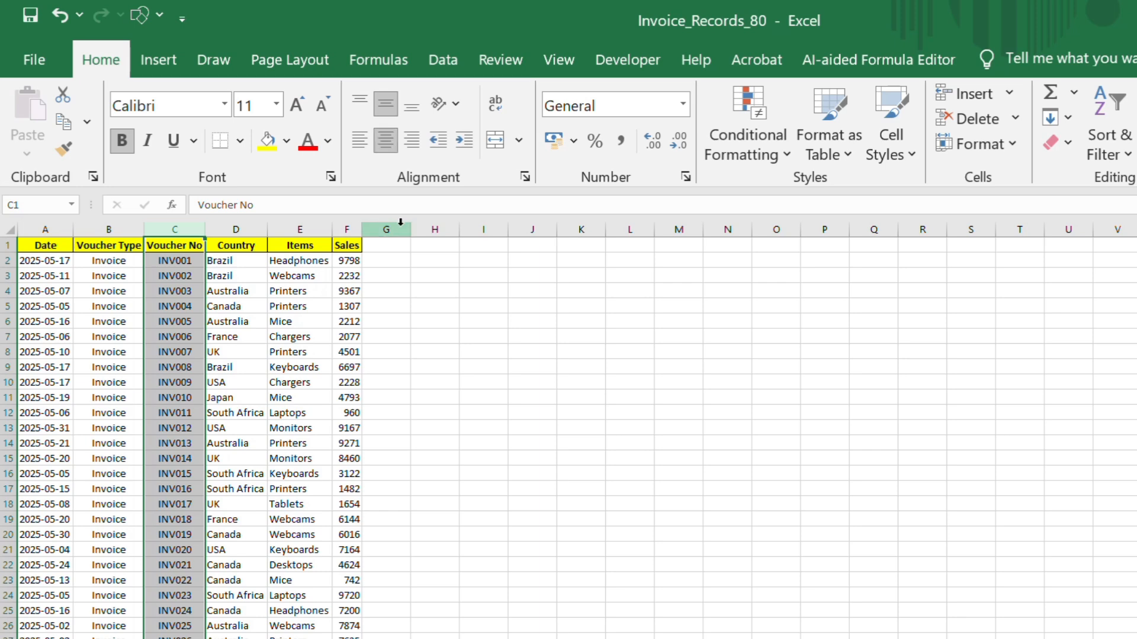
Widen the Sales column slightly and apply all borders to the whole invoice table in columns A through F
drag(361, 230, 387, 230)
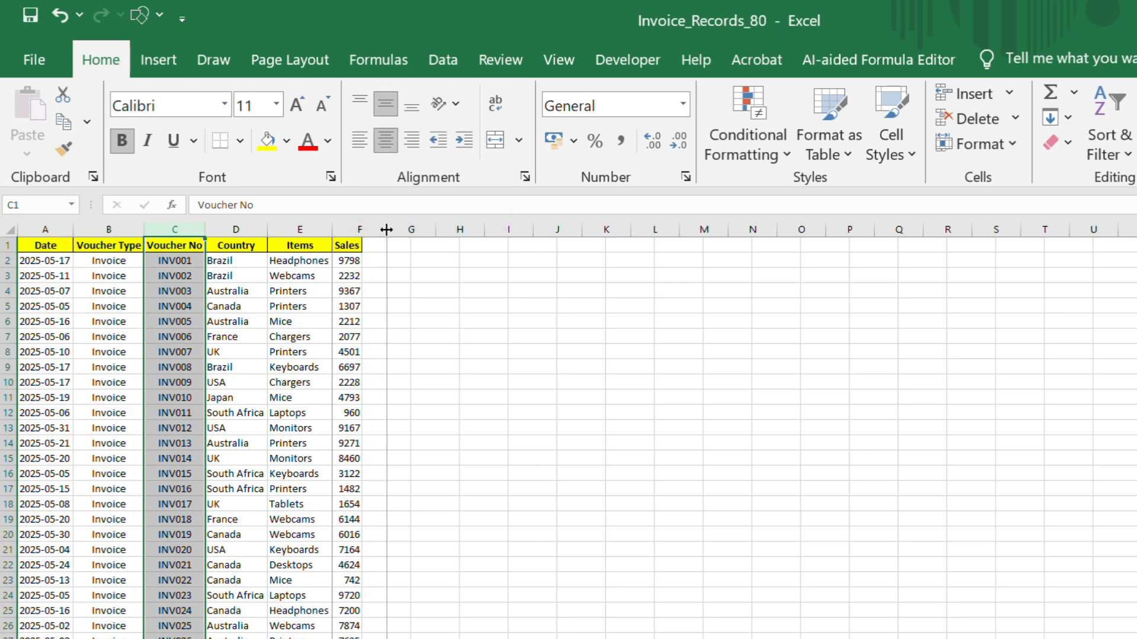
click(261, 355)
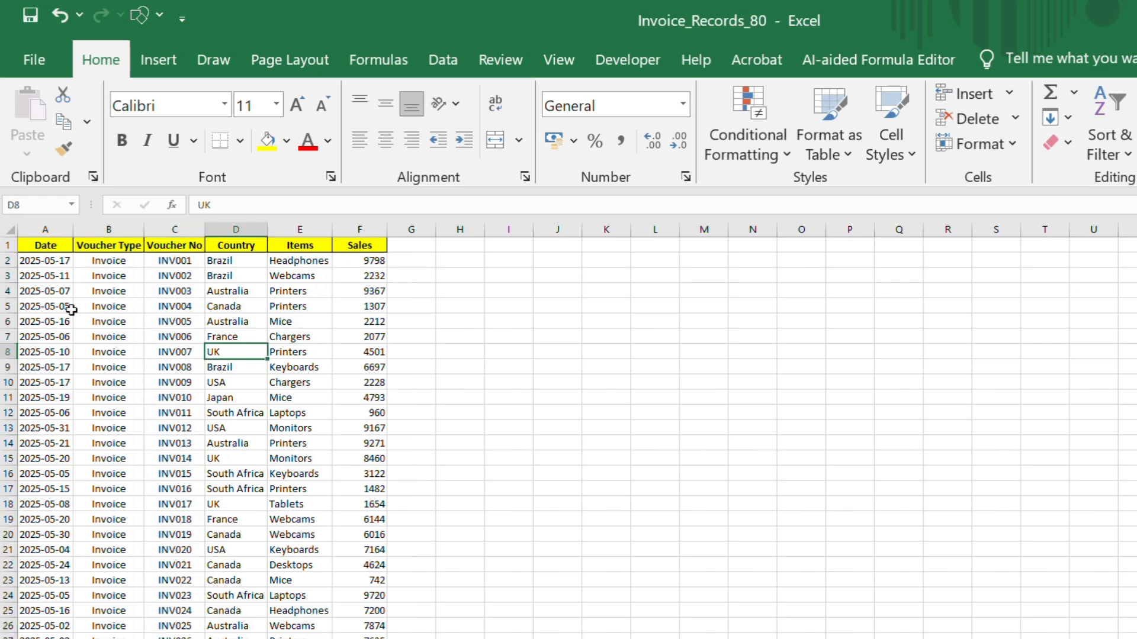
click(46, 242)
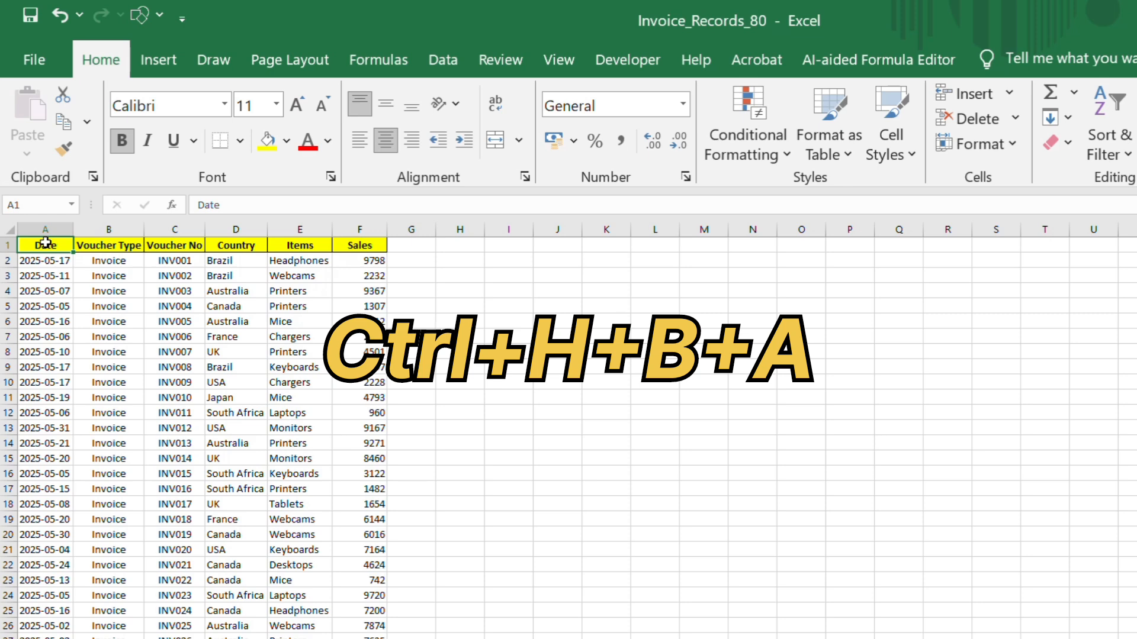
key(ctrl+shift+Down)
key(shift+Right)
key(shift+Right)
key(shift+Right)
key(shift+Right)
key(shift+Right)
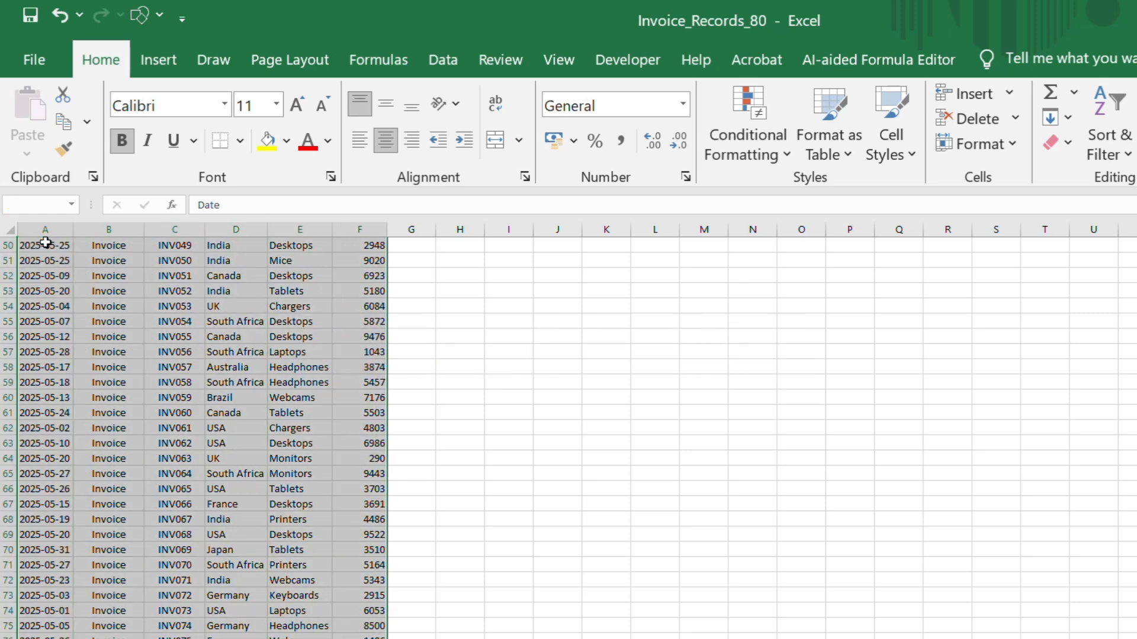
scroll(46, 243, up, 16)
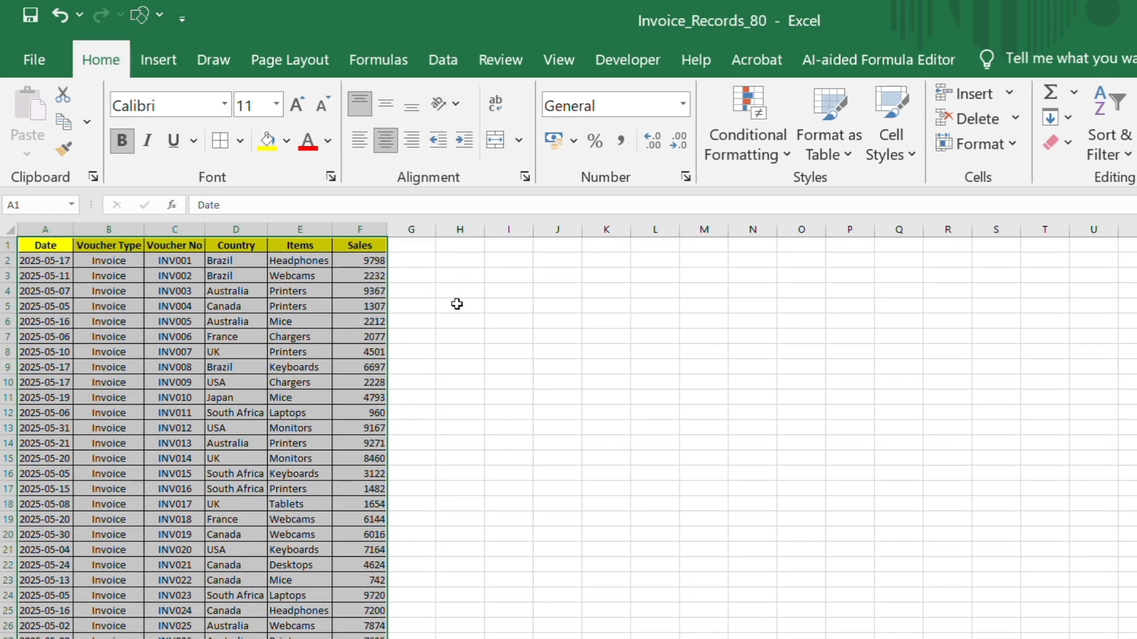
click(456, 304)
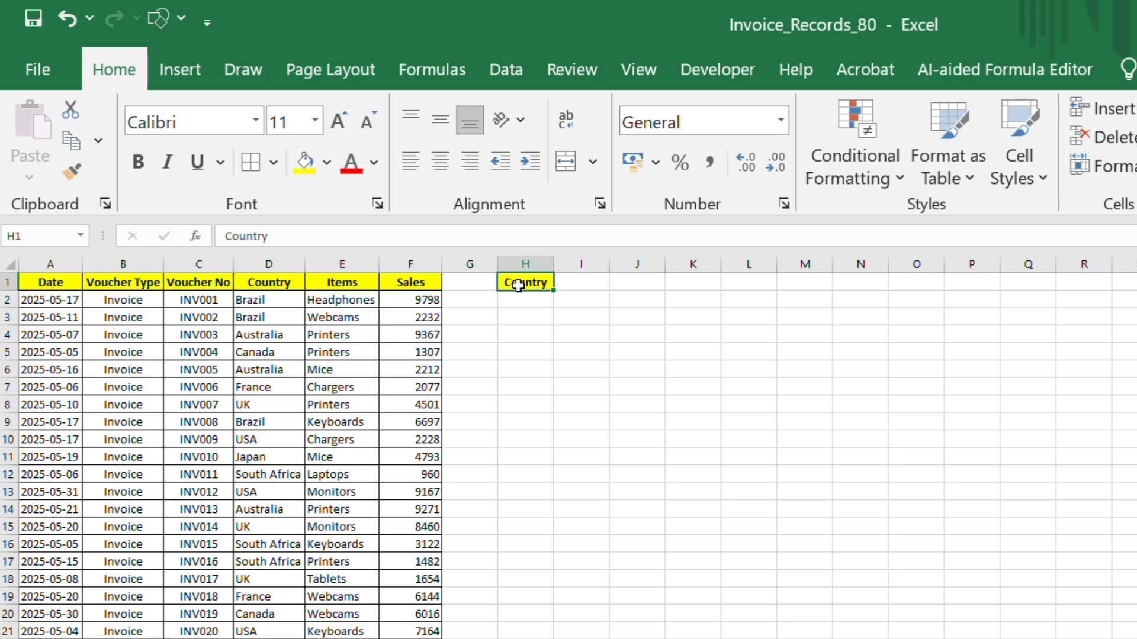
Enter the summary headers Items, Count and Sales in cells H1, I1 and J1
double_click(518, 286)
text(Items)
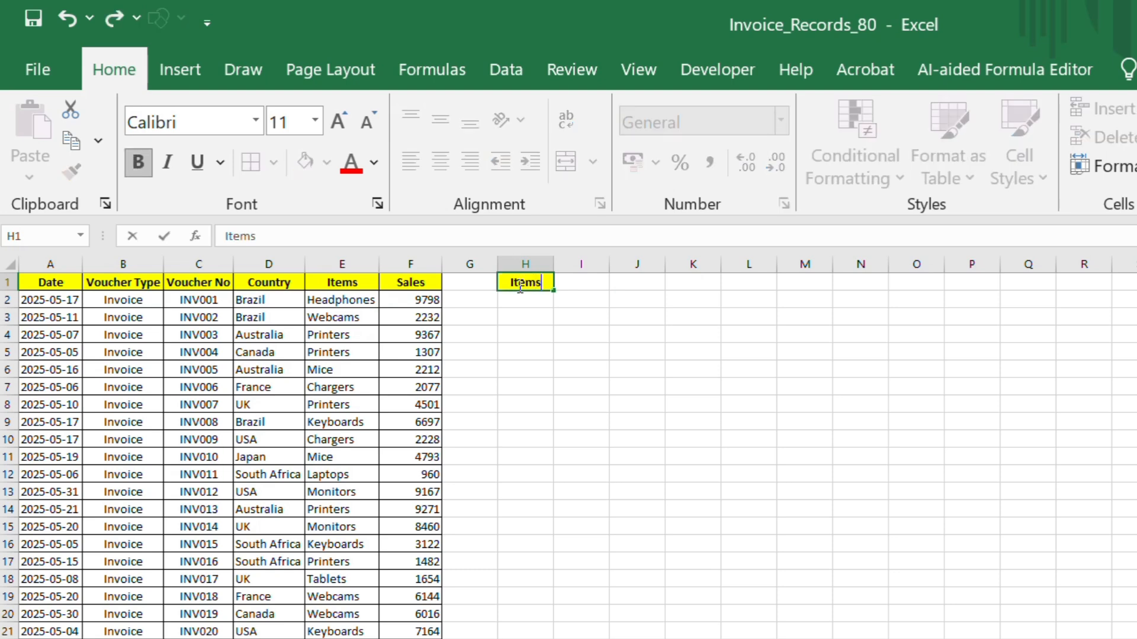
click(574, 285)
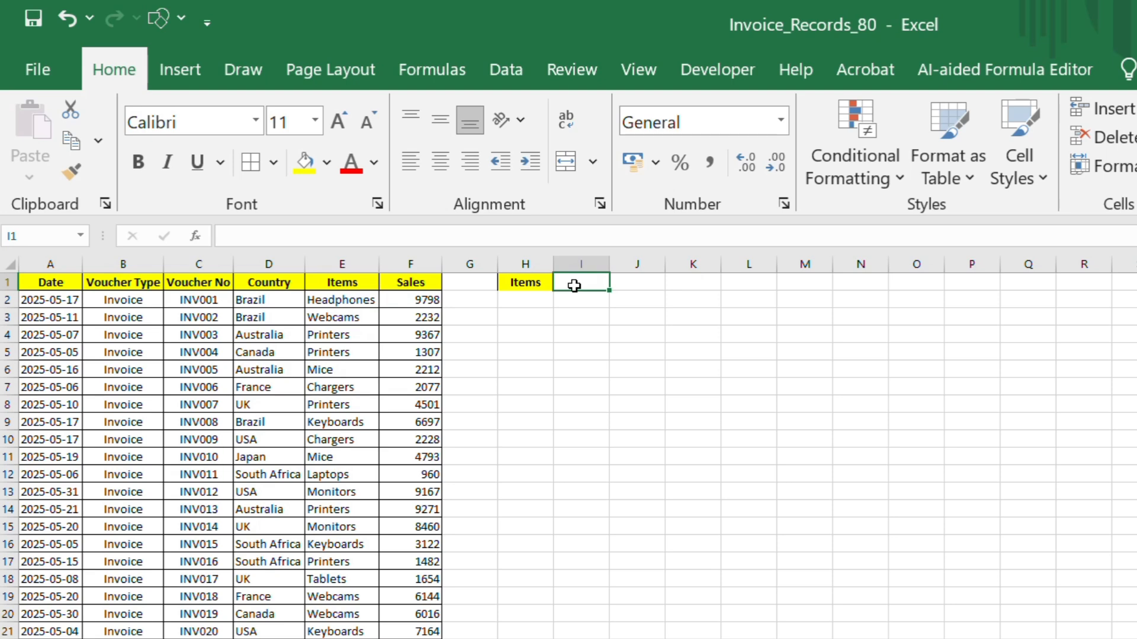
text(Count)
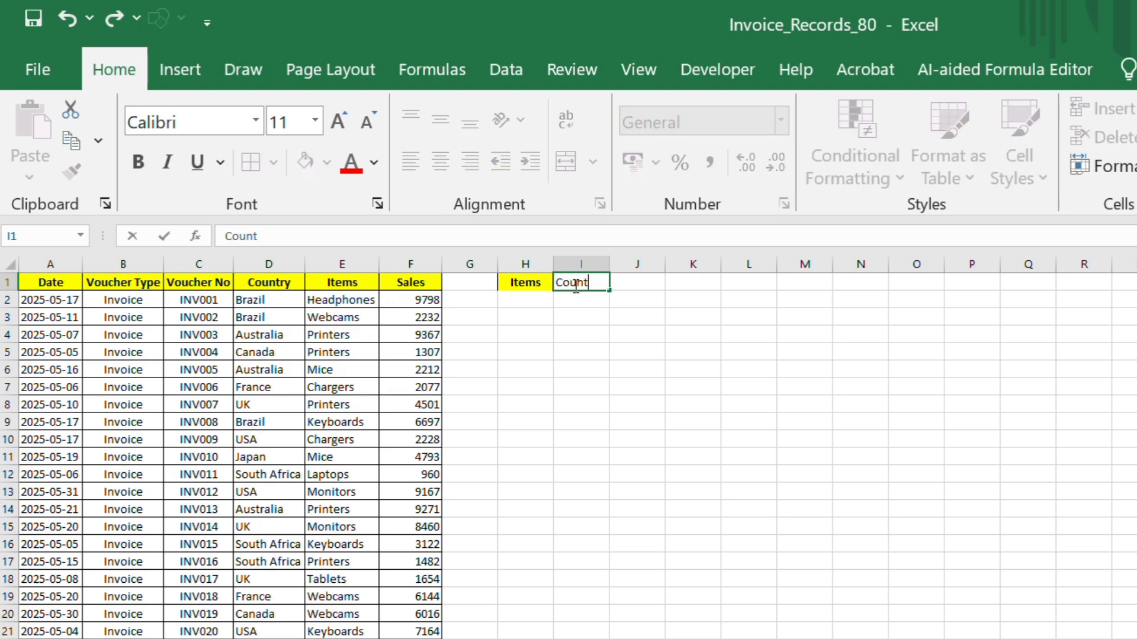
click(639, 284)
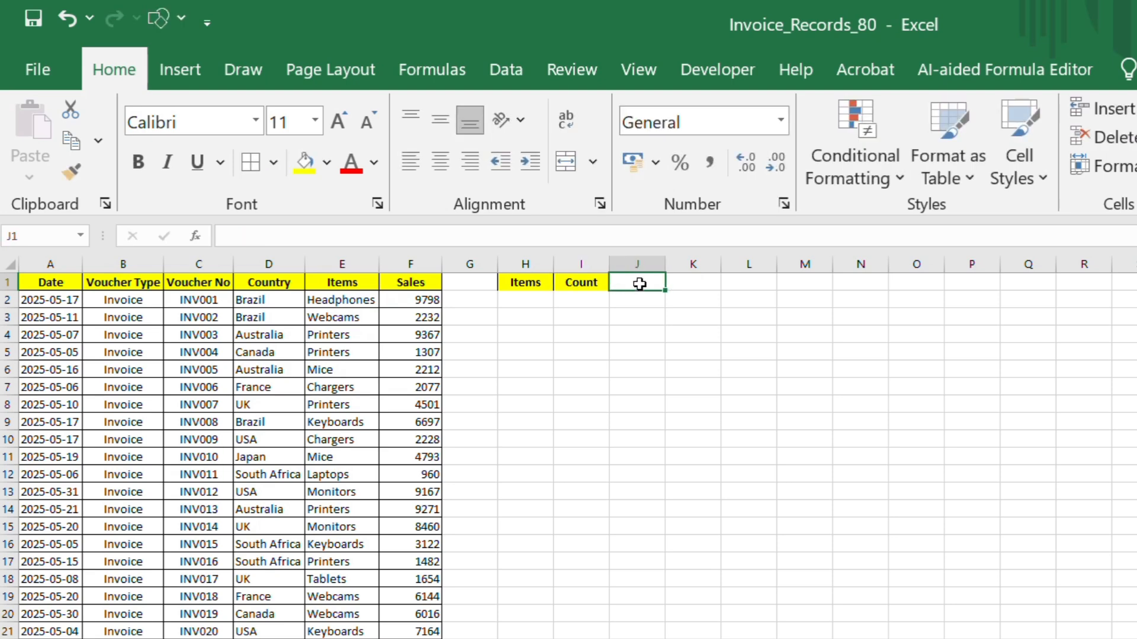
text(Sales)
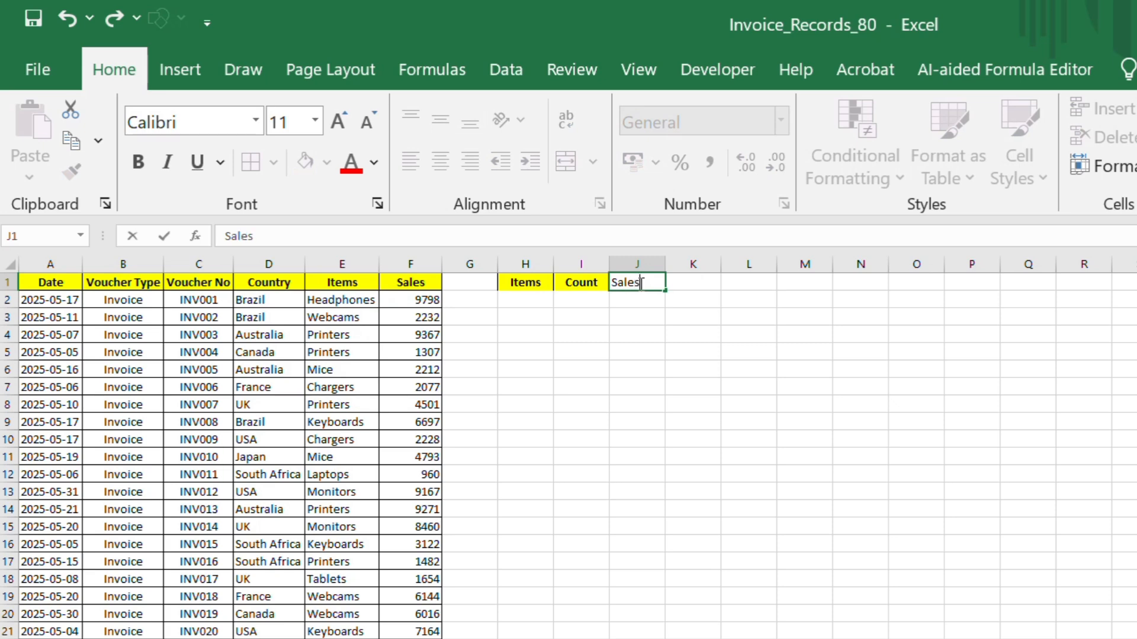
click(624, 332)
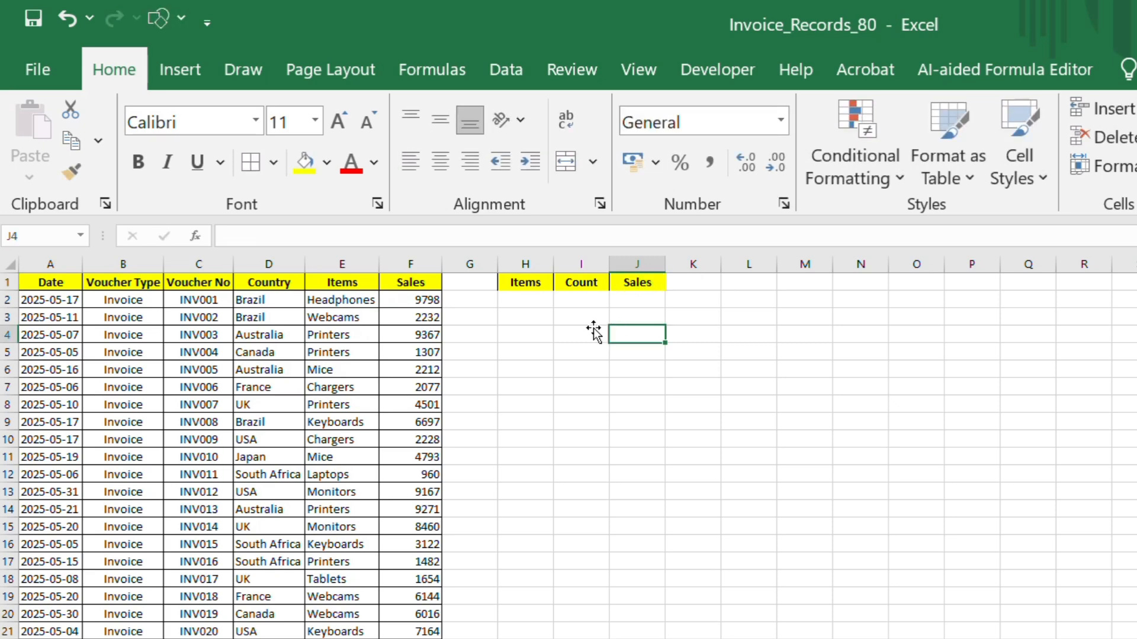
Copy all item names below the Items header in column E and paste them starting at cell H2
click(356, 302)
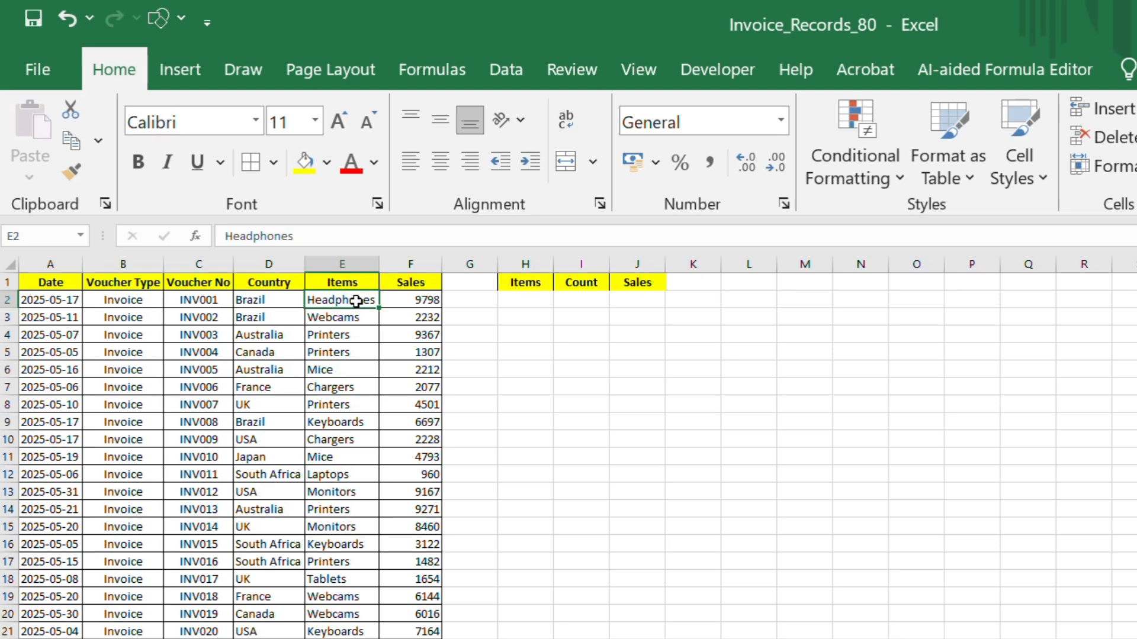
key(ctrl+shift+Down)
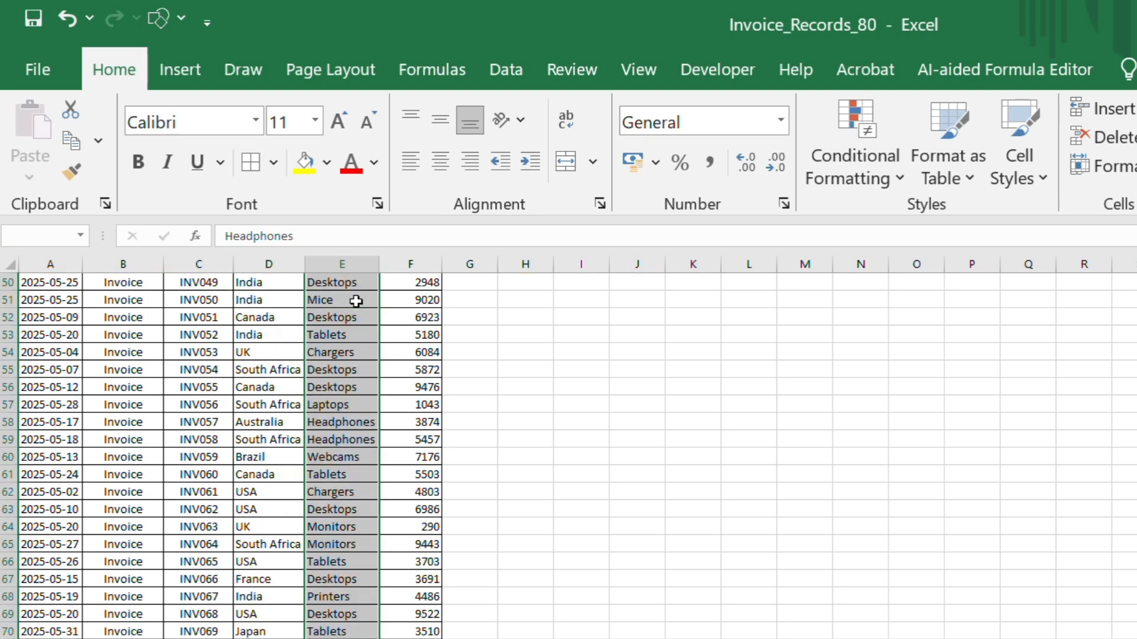
key(ctrl+c)
key(ctrl+Home)
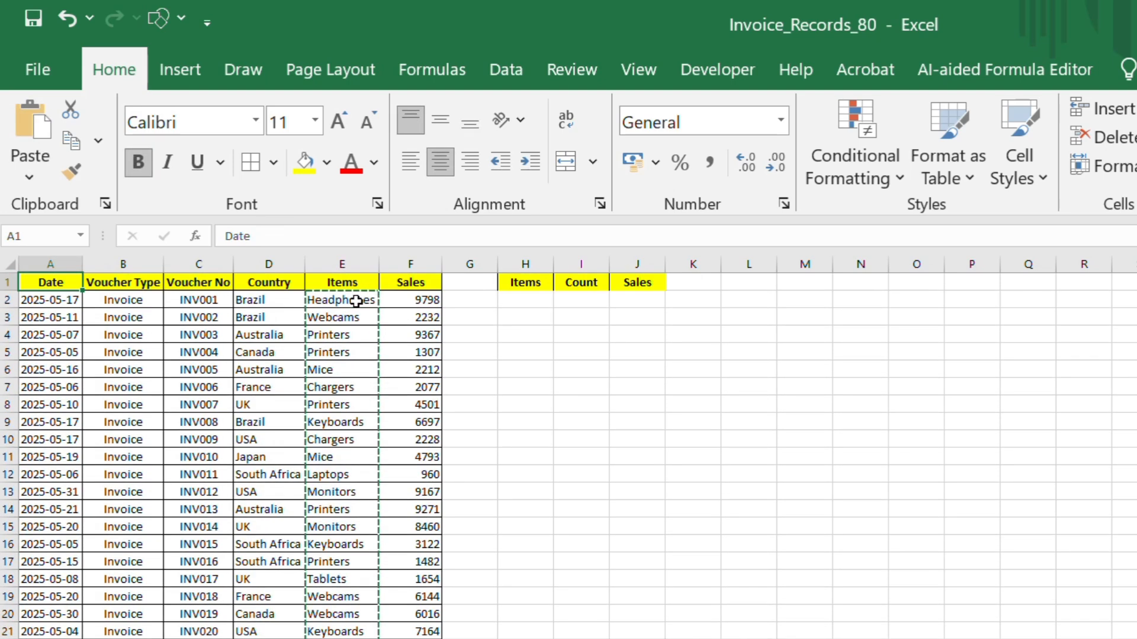
click(514, 299)
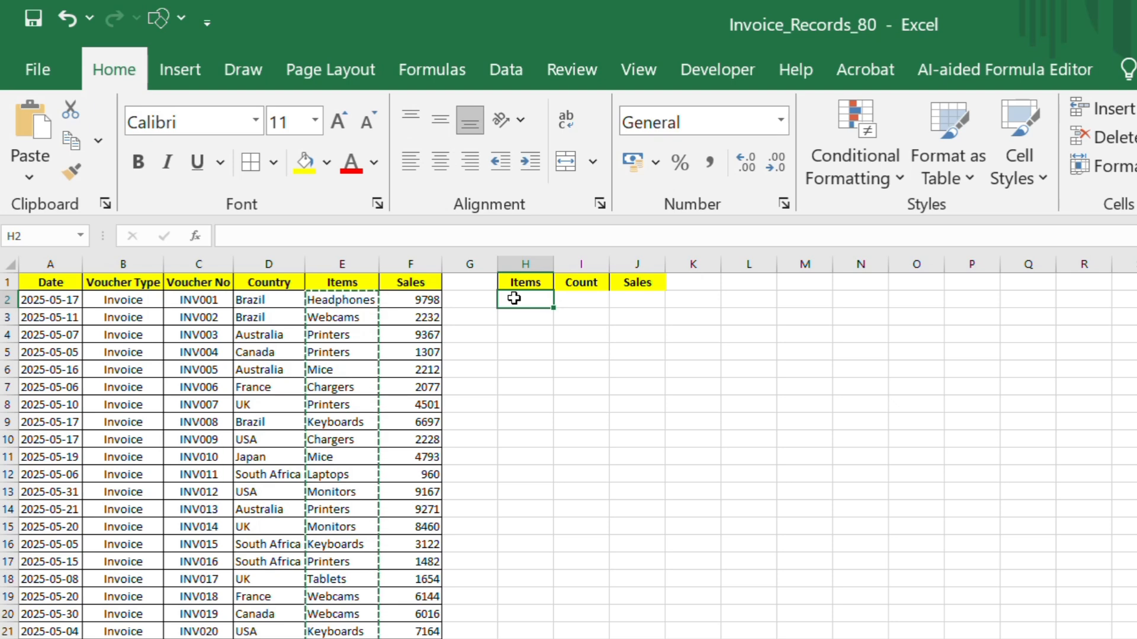
key(ctrl+v)
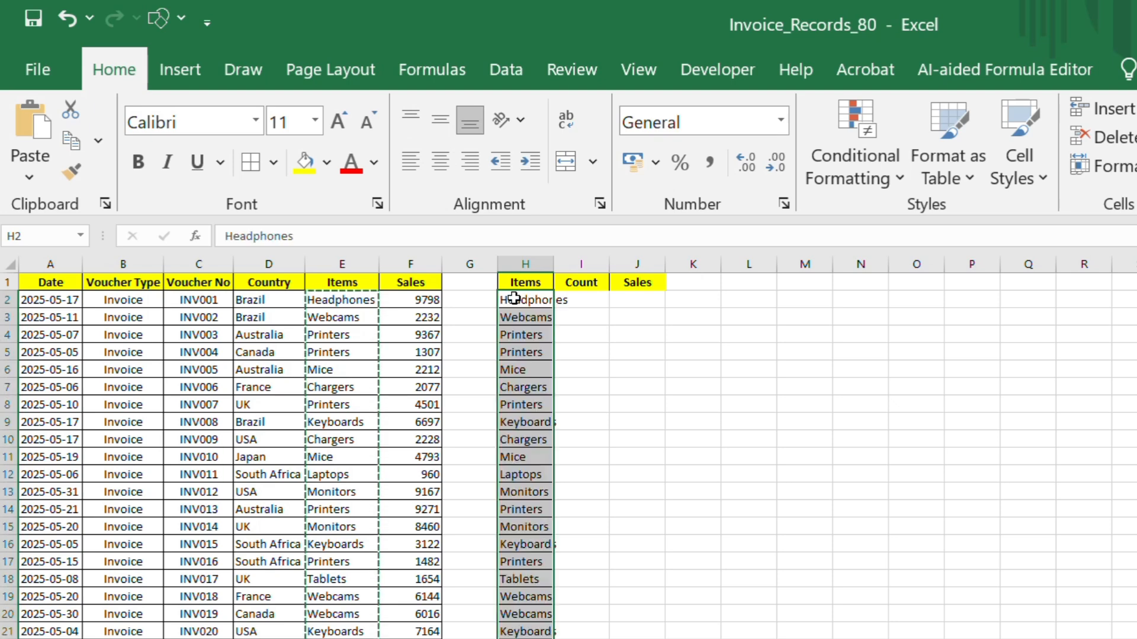
click(653, 490)
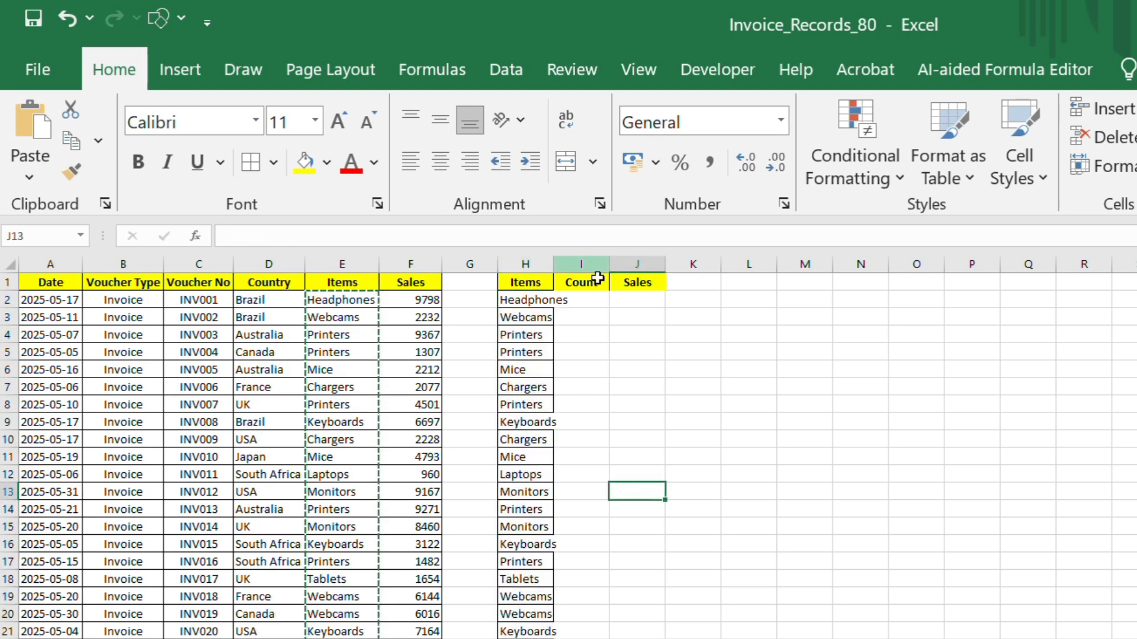
key(Escape)
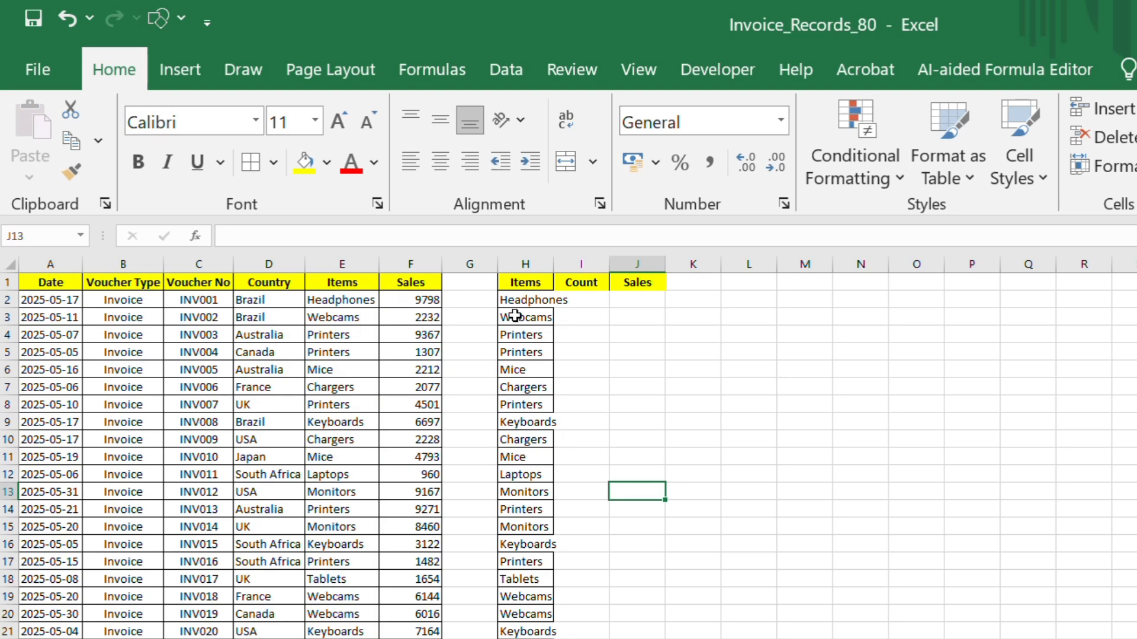
Remove duplicates from column H only, continuing with the current selection and treating Items as the header, and widen the column to fit its names
click(526, 263)
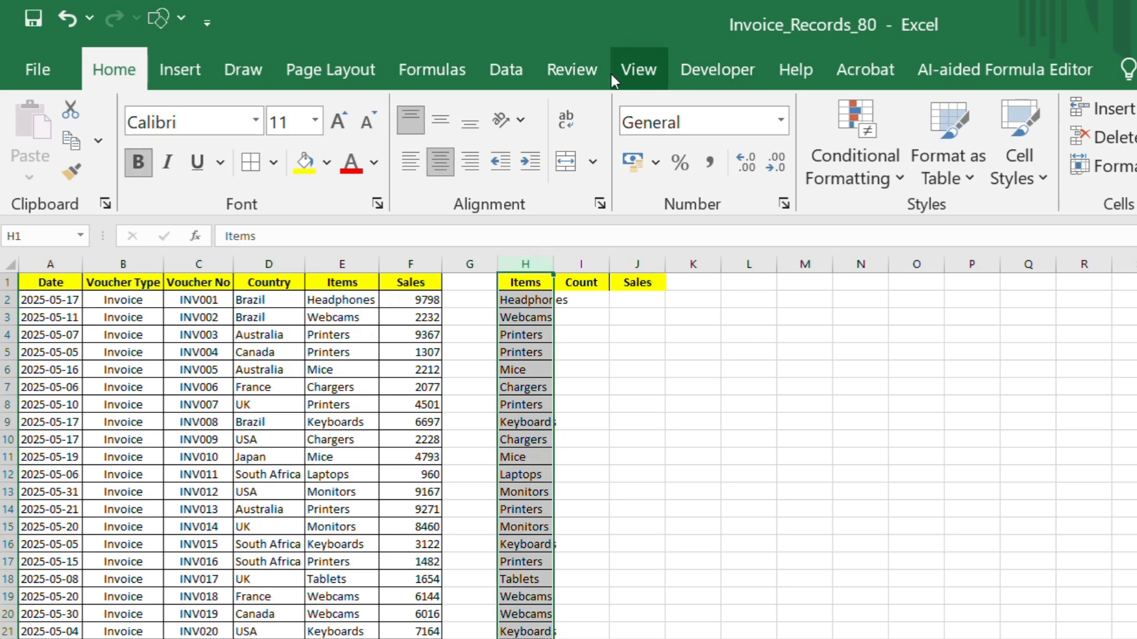
click(500, 69)
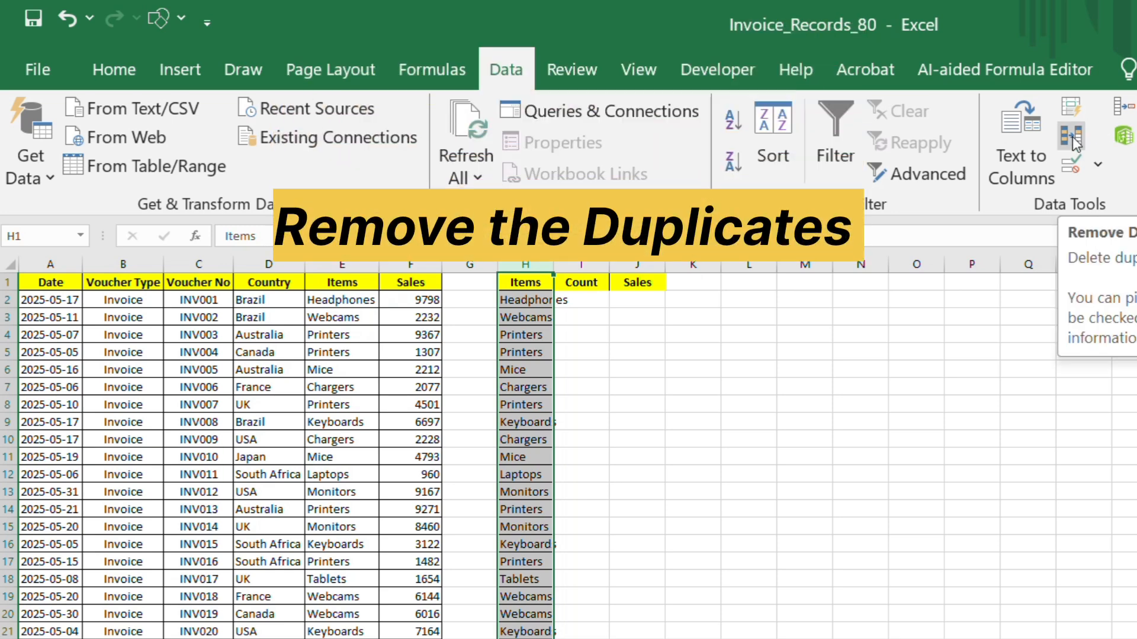
click(1071, 137)
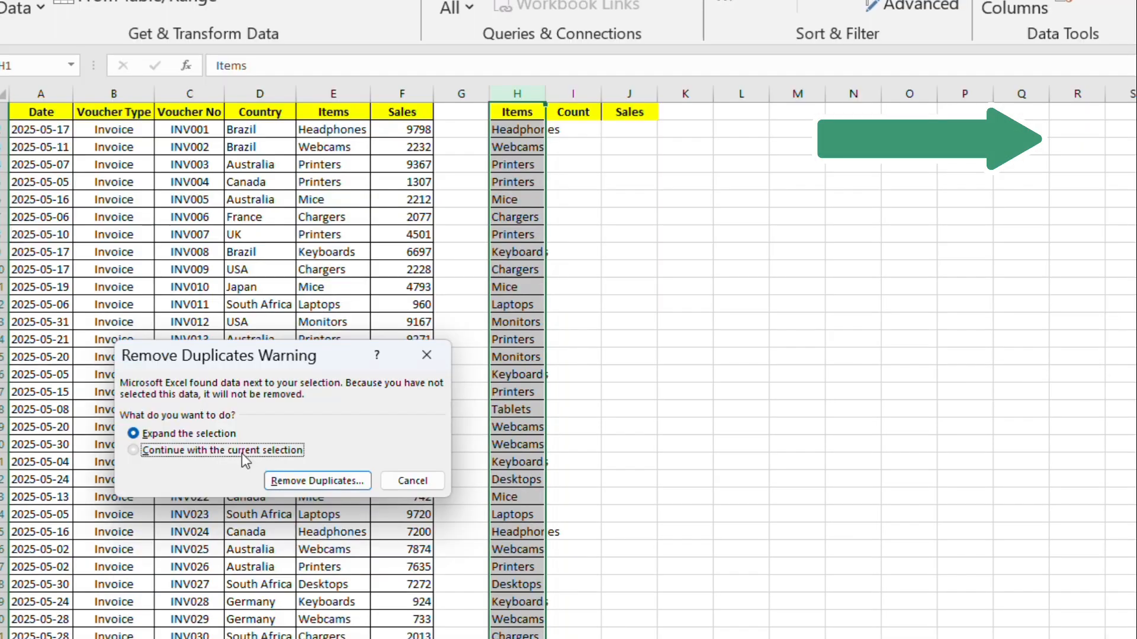
click(242, 622)
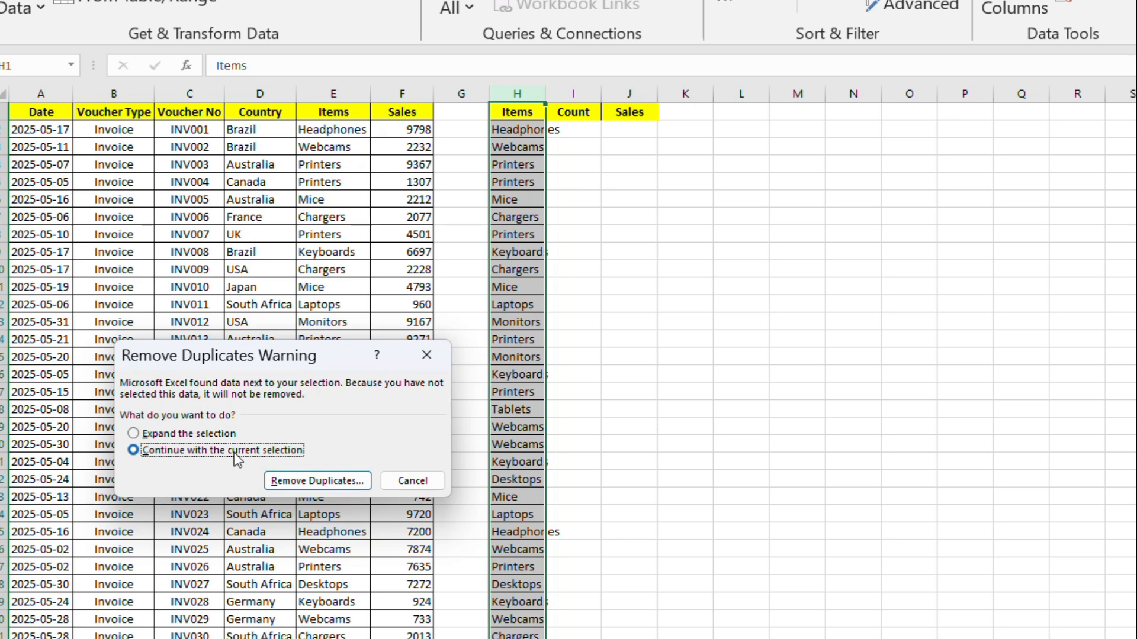
click(302, 483)
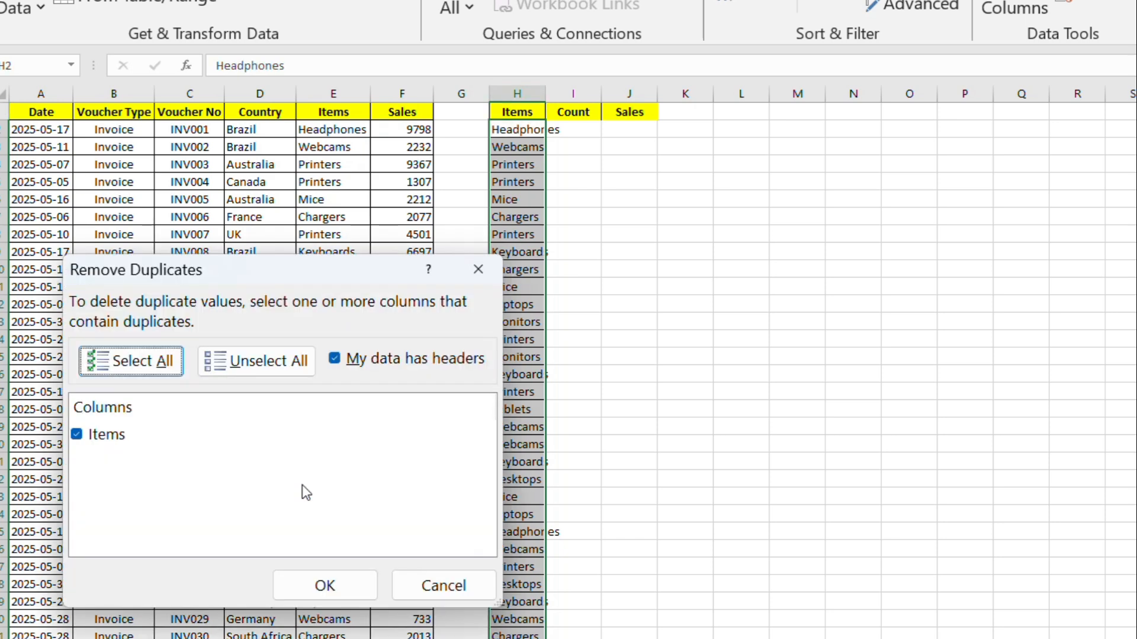
click(331, 573)
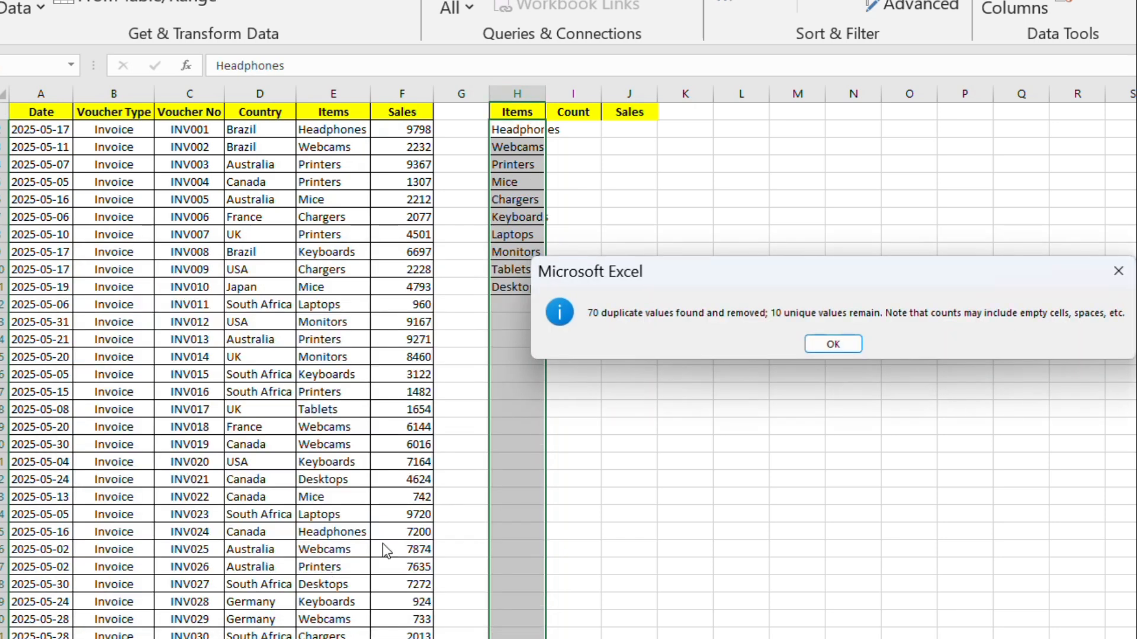
click(836, 345)
click(627, 253)
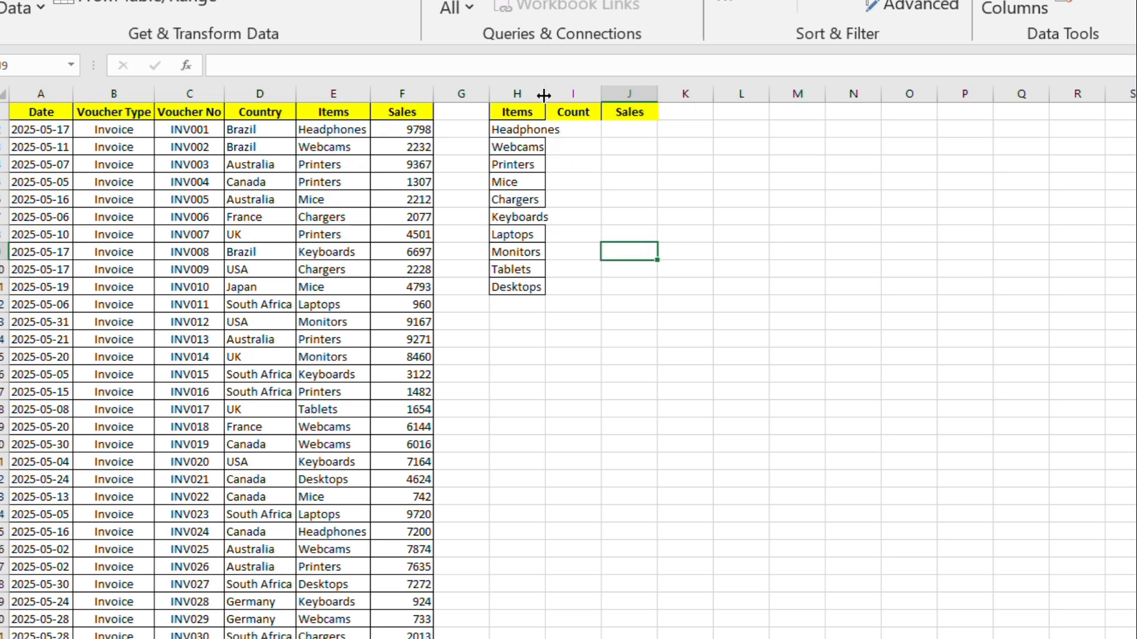
drag(548, 96, 563, 97)
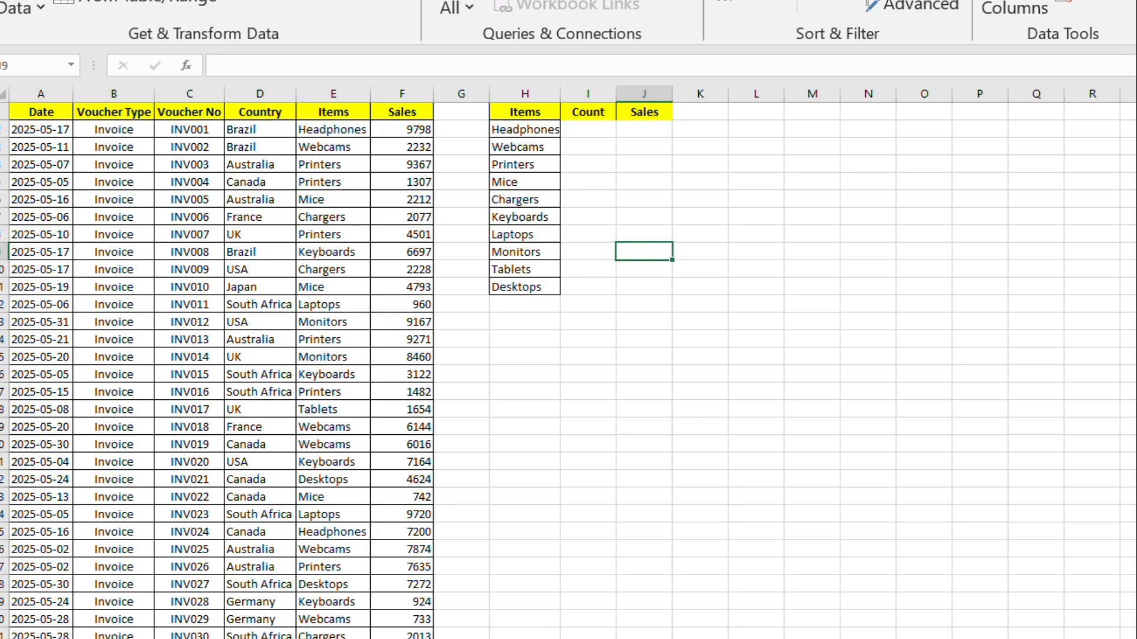
Center the entire Count column I both vertically and horizontally
click(592, 95)
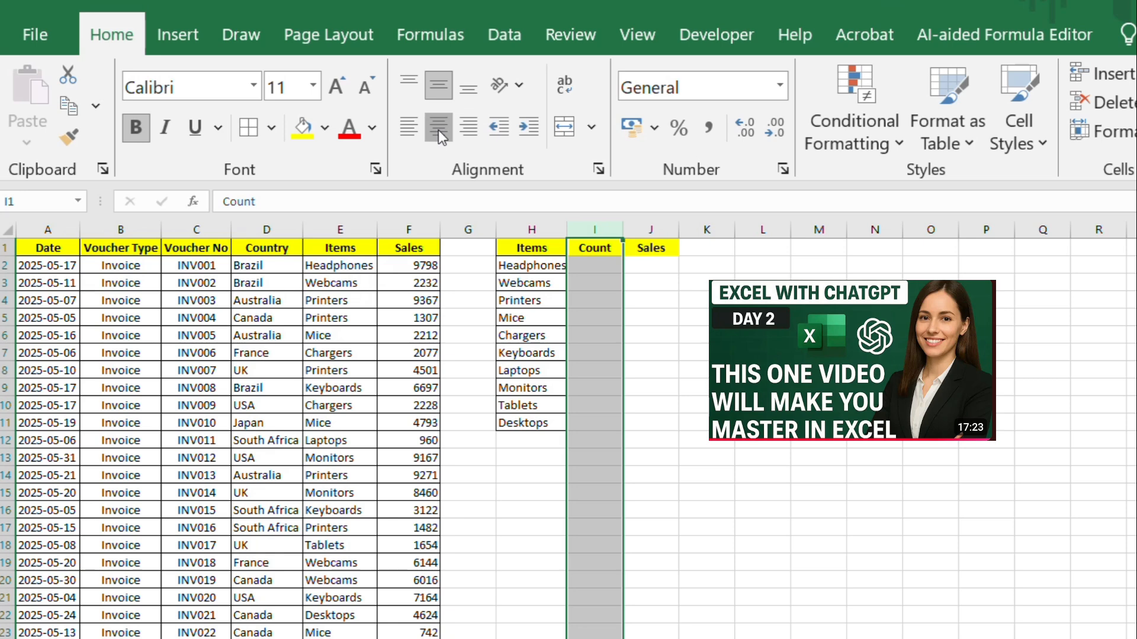
click(439, 130)
click(438, 130)
click(682, 333)
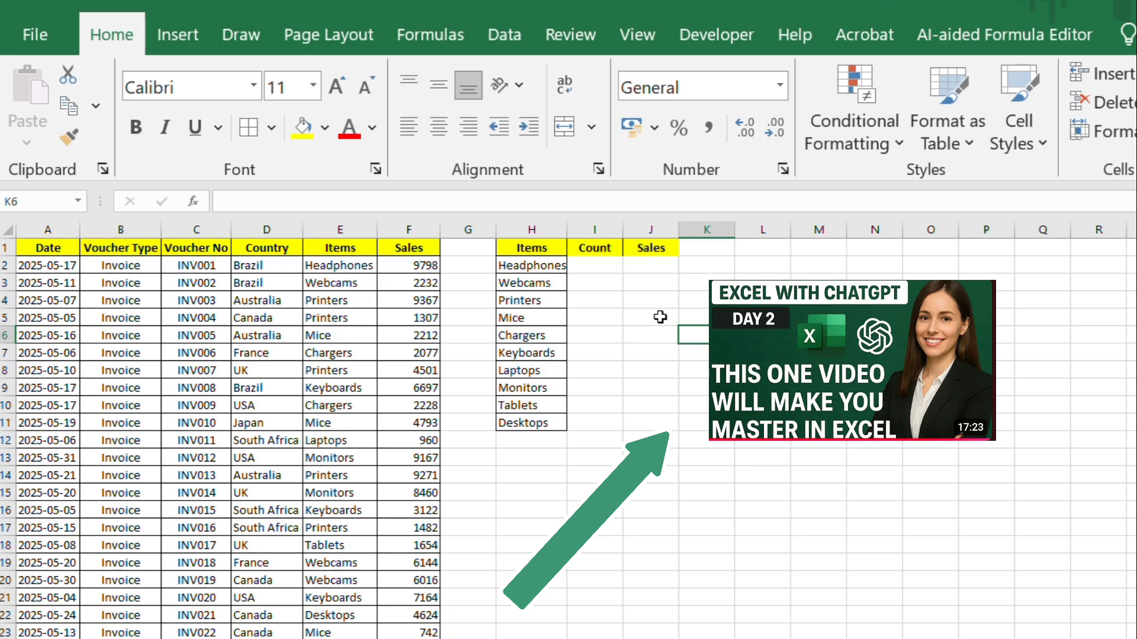
Apply all borders to the summary table H1:J11 and widen its Items column a little more
click(543, 250)
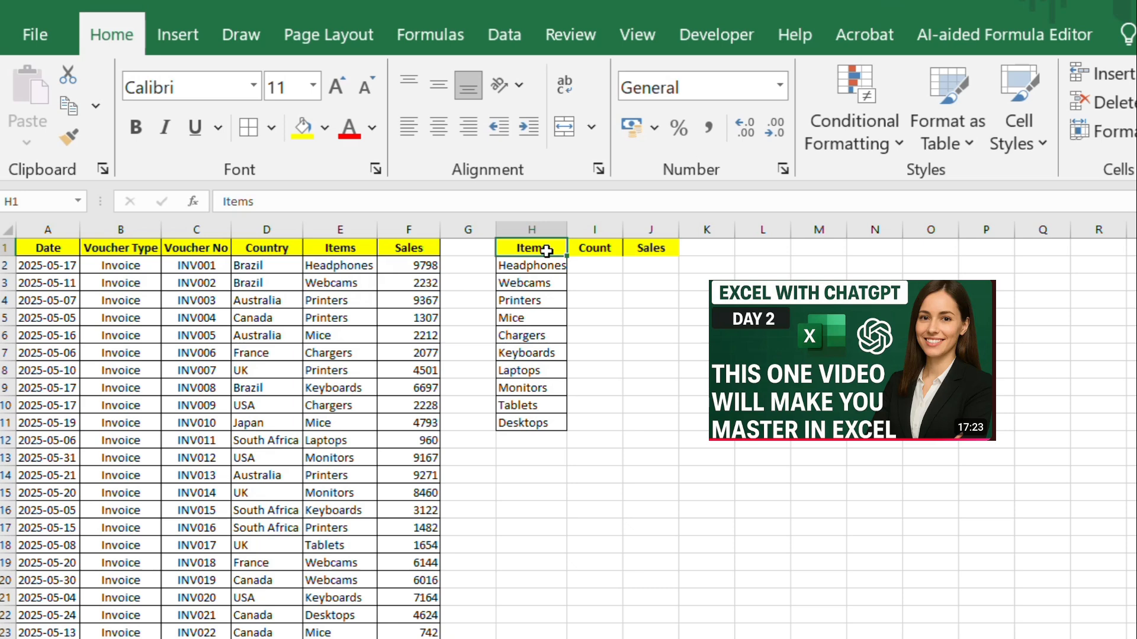
mouse_move(546, 252)
mouse_down()
mouse_move(616, 290)
mouse_move(656, 420)
mouse_up()
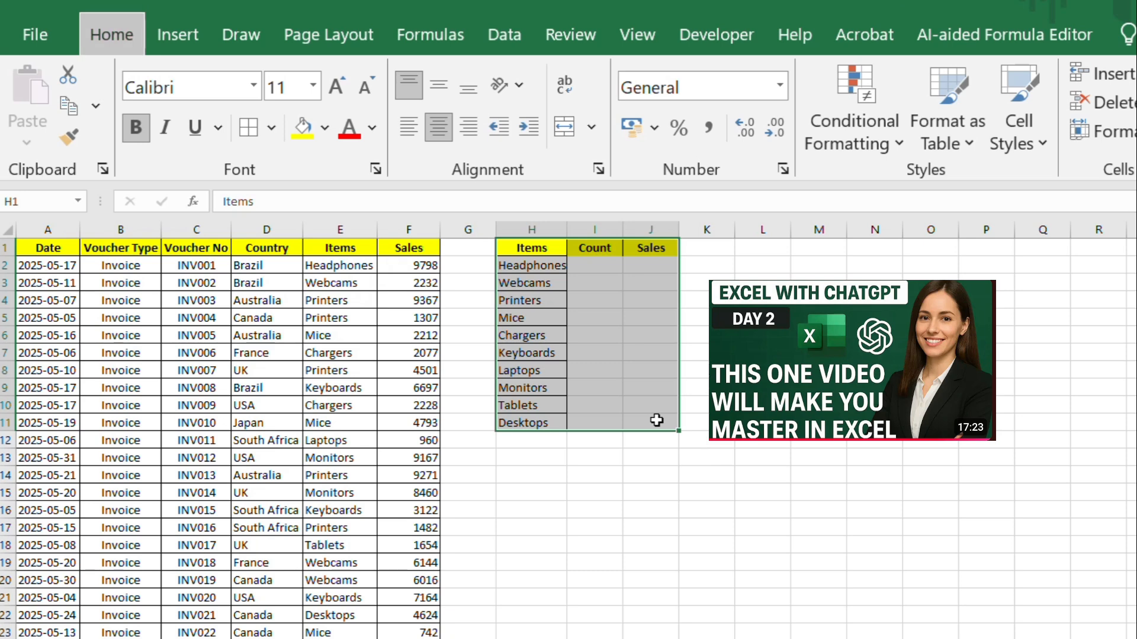
click(616, 512)
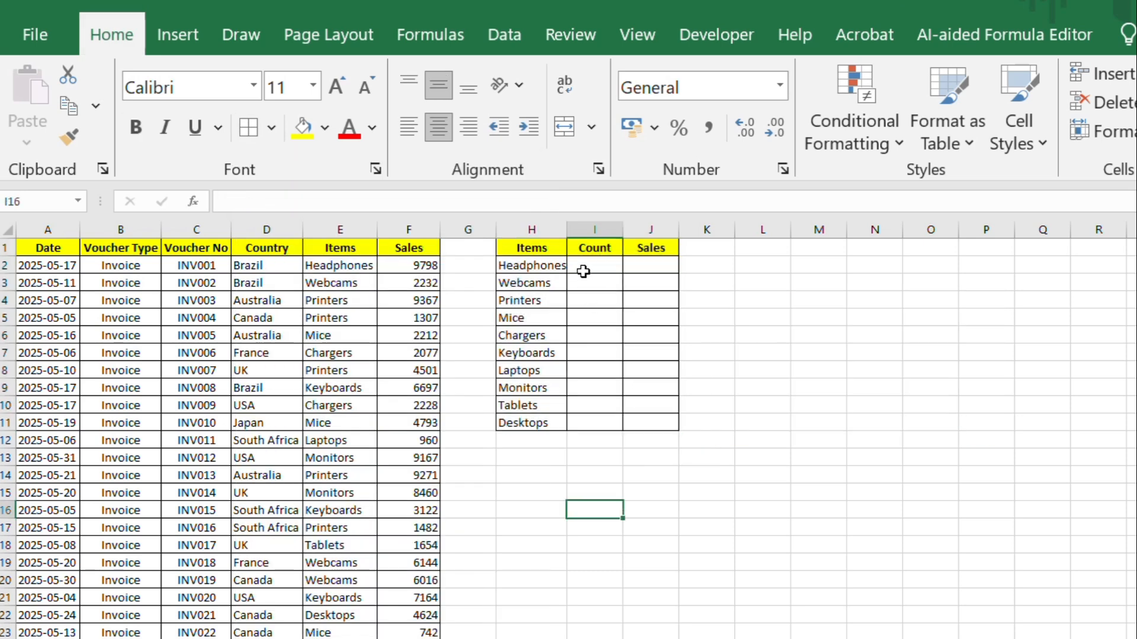
drag(567, 229, 587, 230)
Enter the formula =COUNTIF(E2:E81,H2) in cell I2 to count the Headphones entries
click(603, 266)
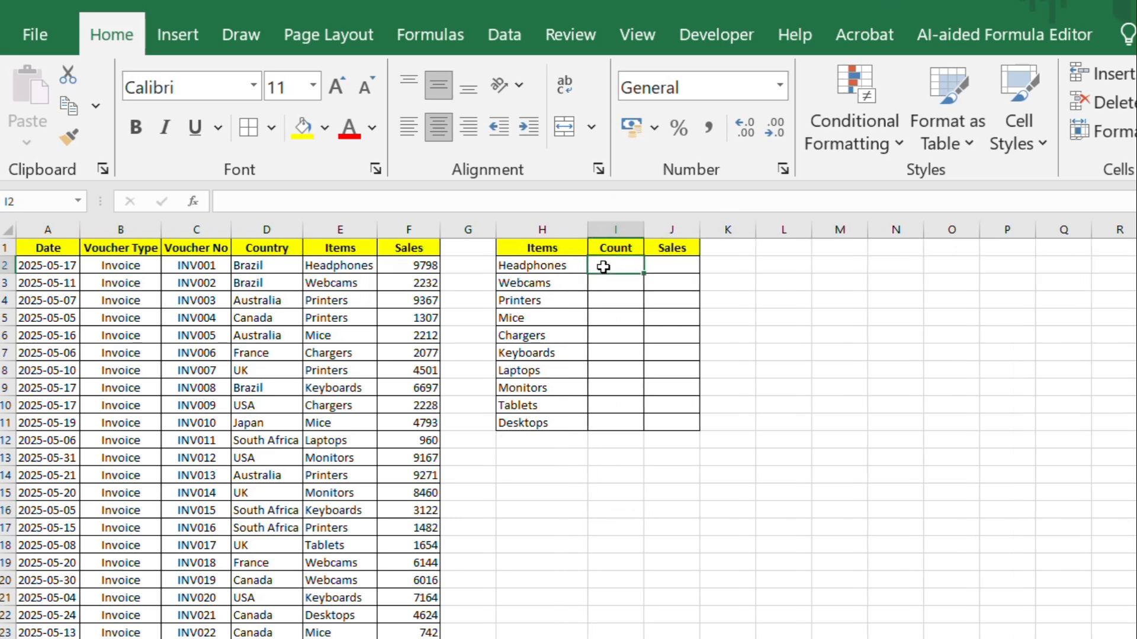
text(=count)
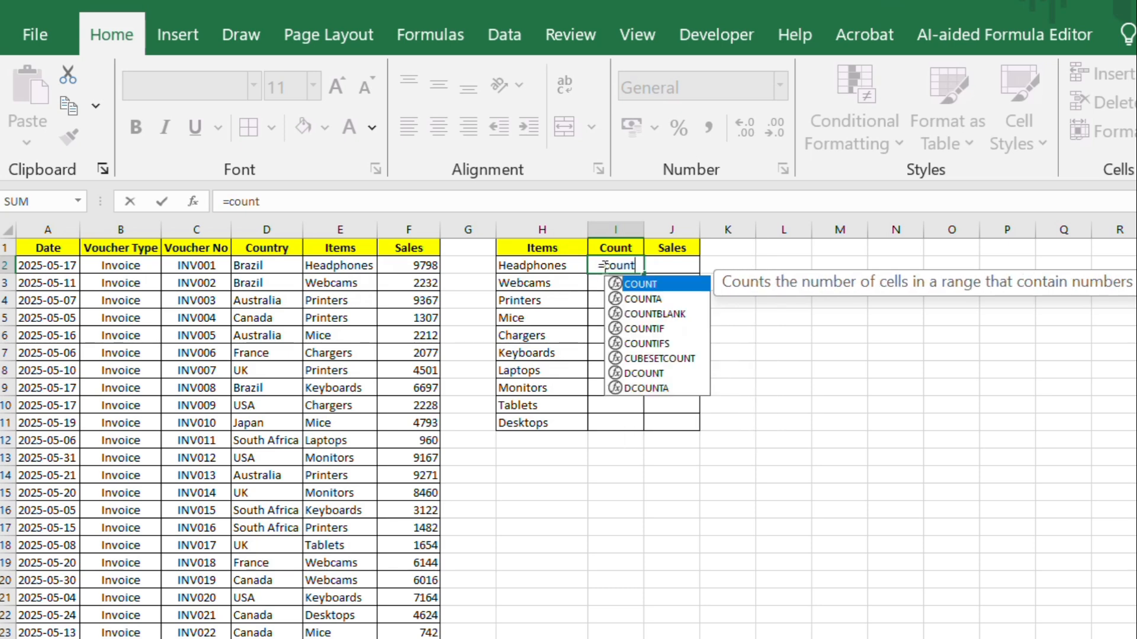
text(if)
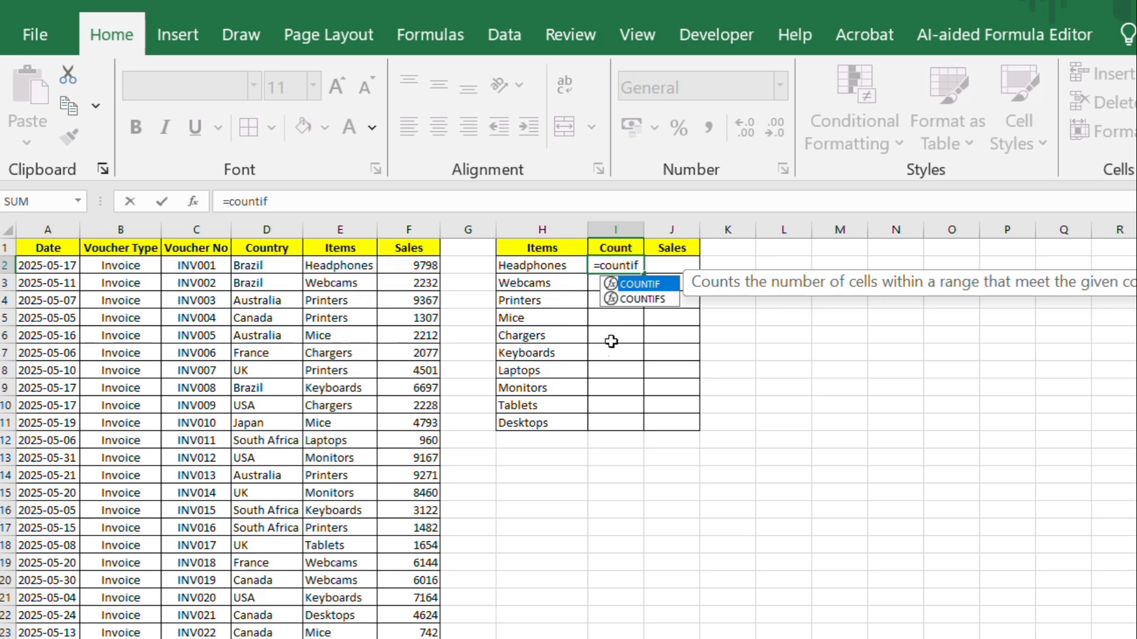
text(()
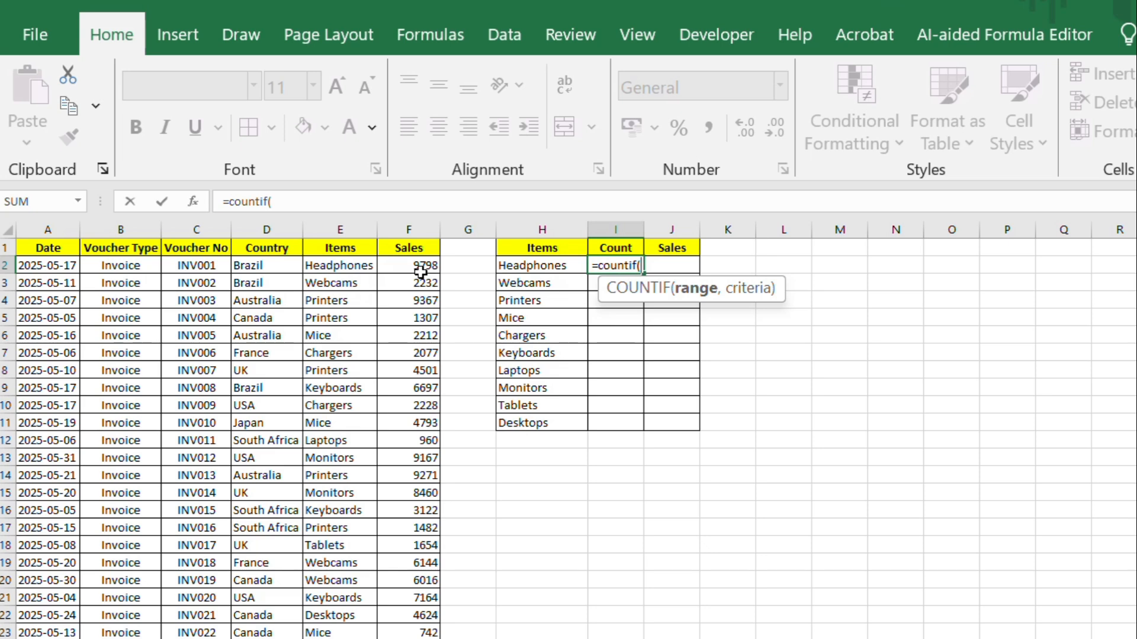
click(348, 265)
key(ctrl+shift+Down)
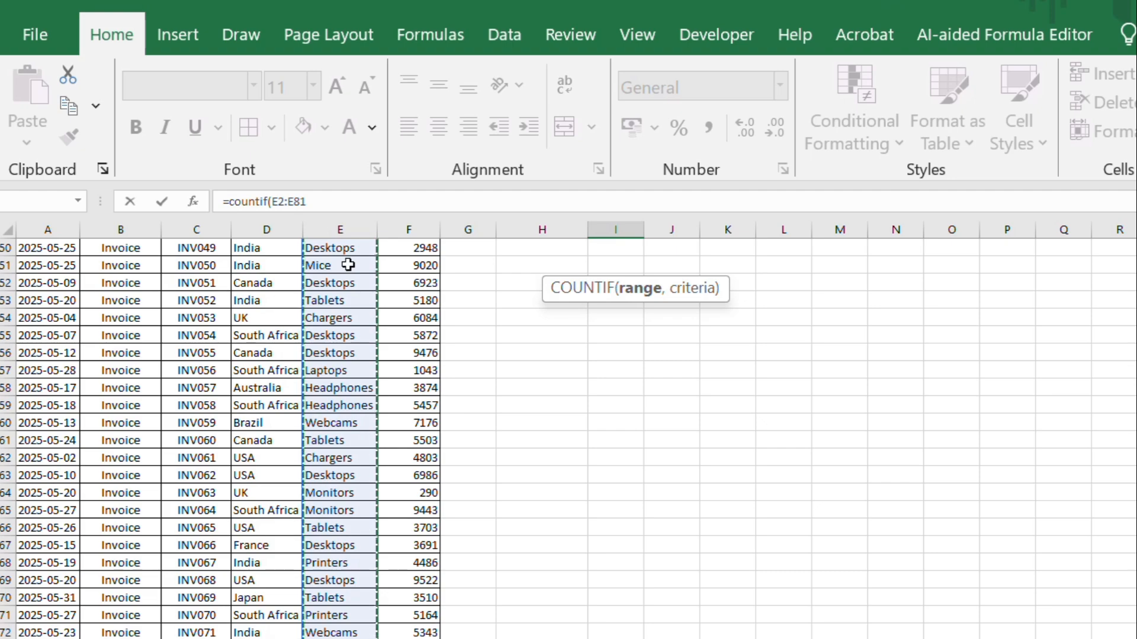
text(,)
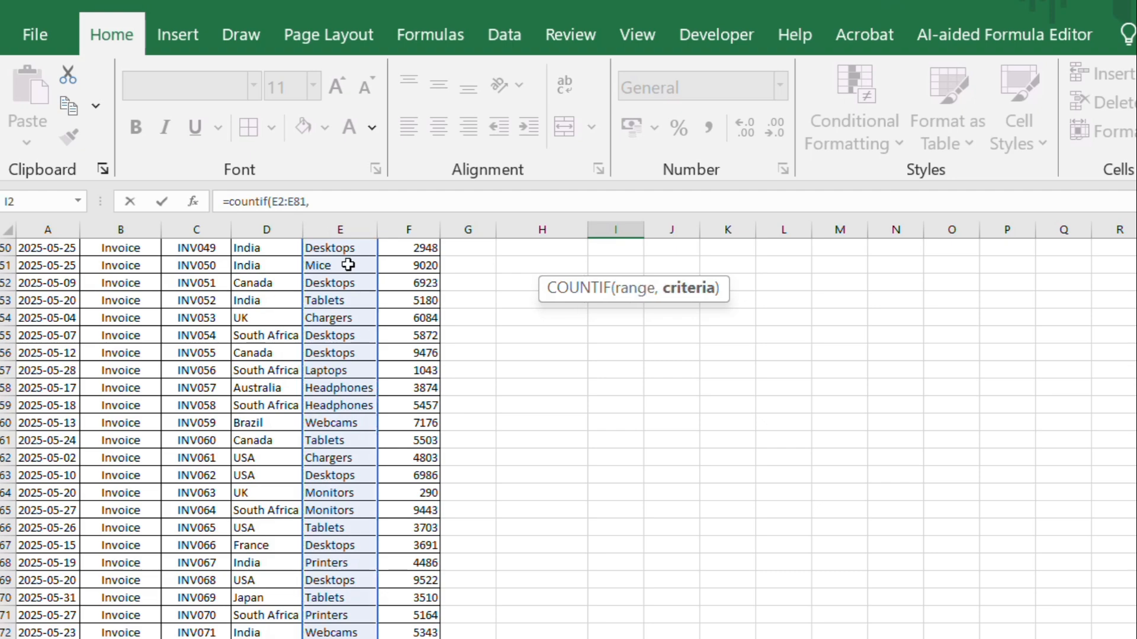
scroll(568, 438, up, 16)
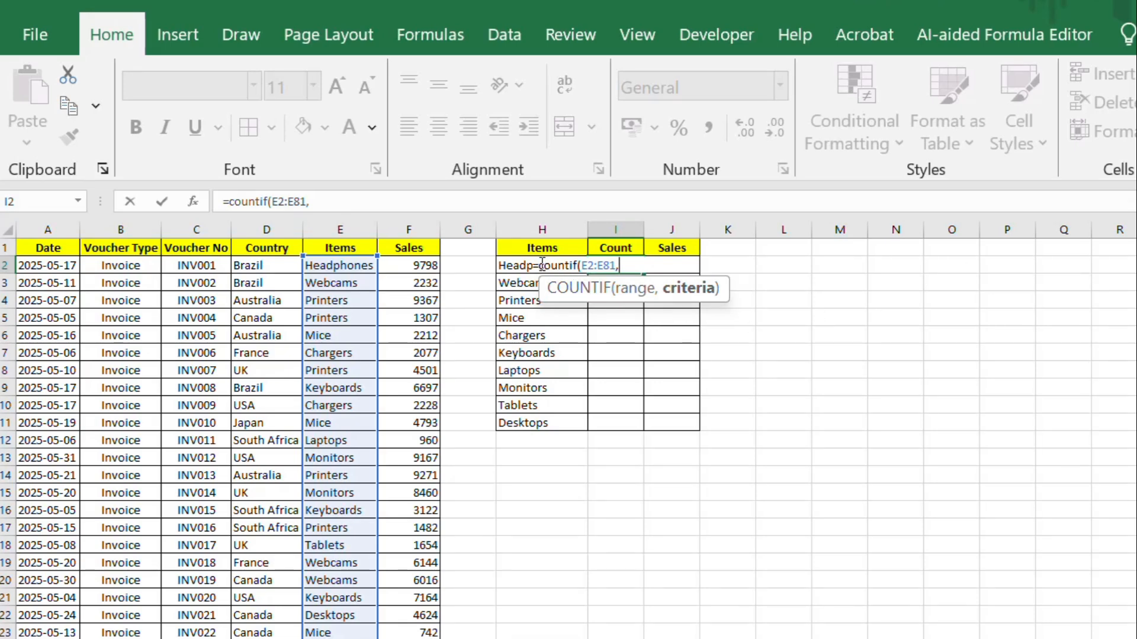
click(512, 265)
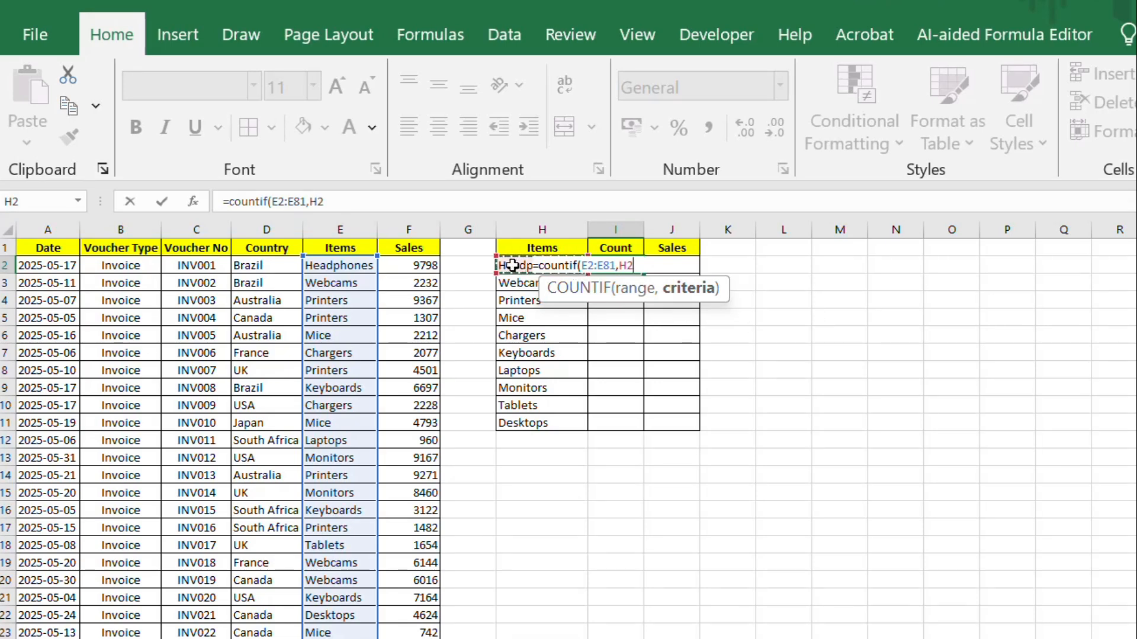
text())
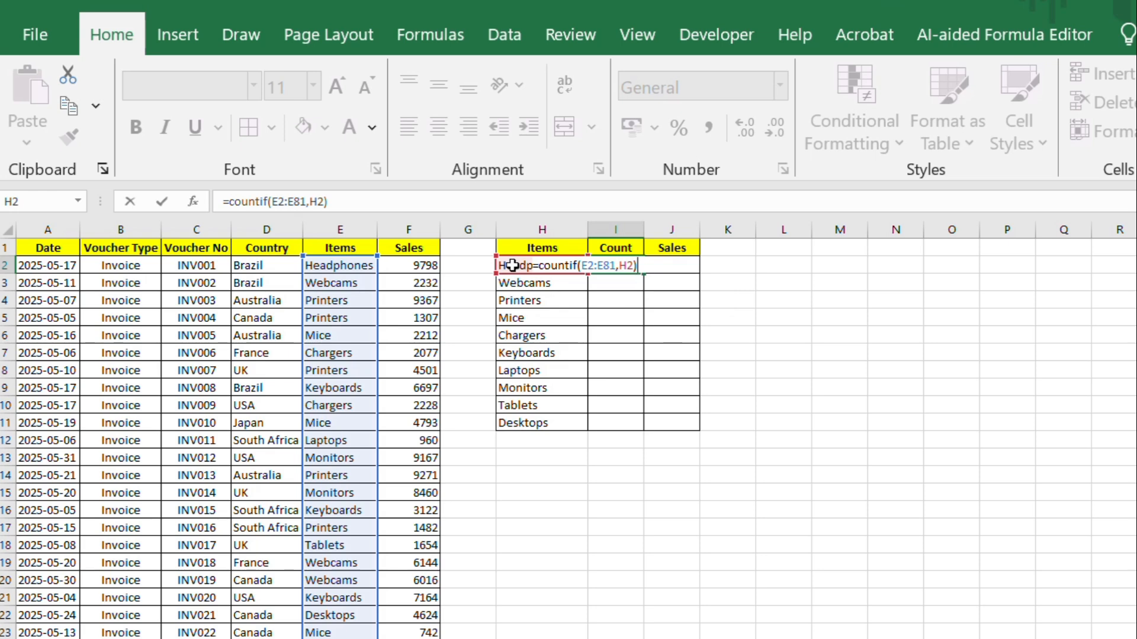
key(Return)
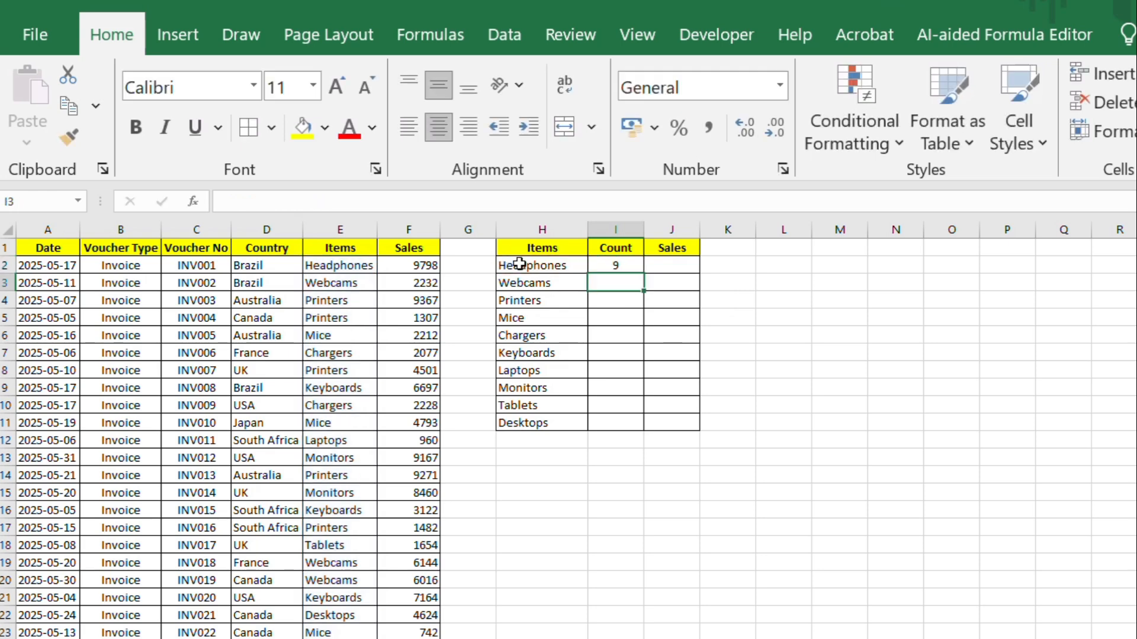
Fill the COUNTIF formula from I2 down to I11 for the remaining items
click(605, 262)
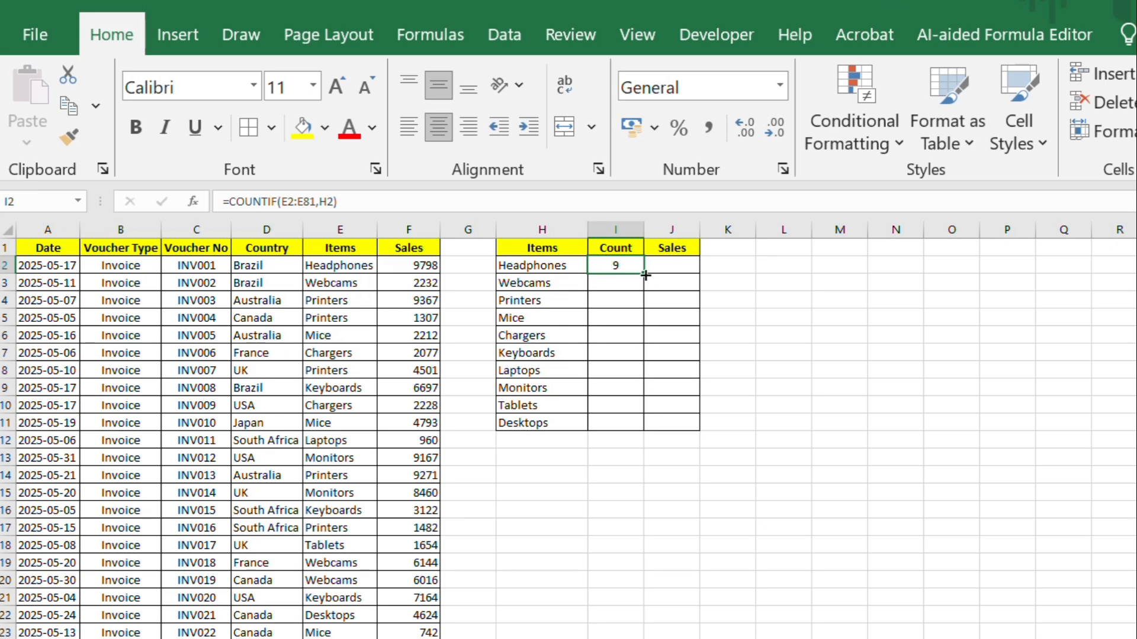
drag(645, 274, 649, 425)
click(592, 558)
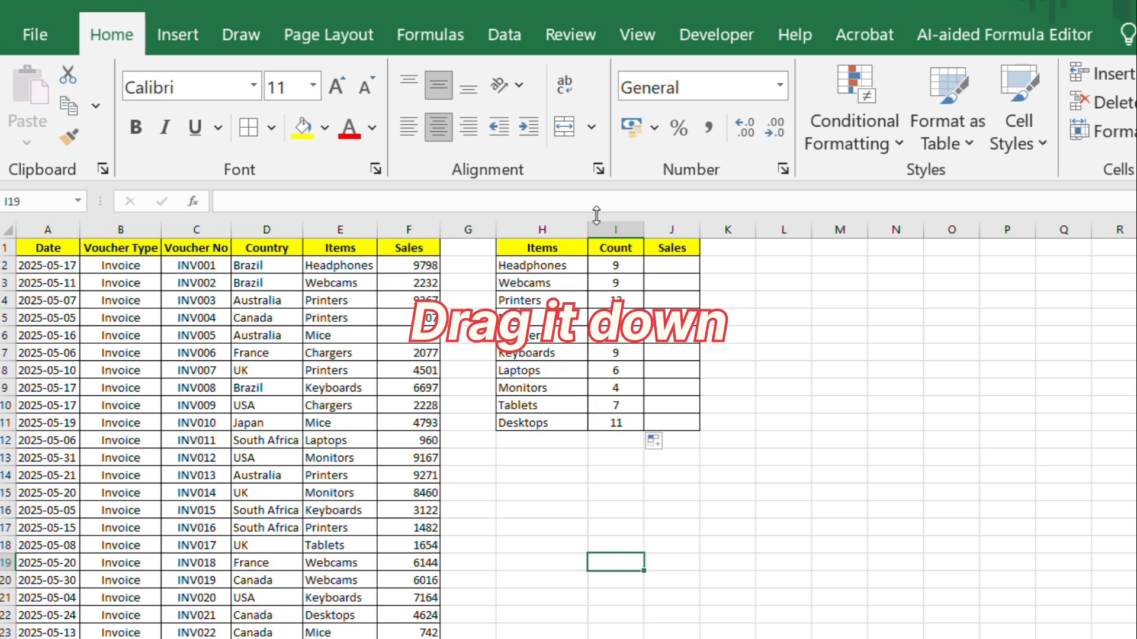
Label cell H12 as Total and enter =SUM(I2:I11) in I12 to add up the Count column
click(553, 443)
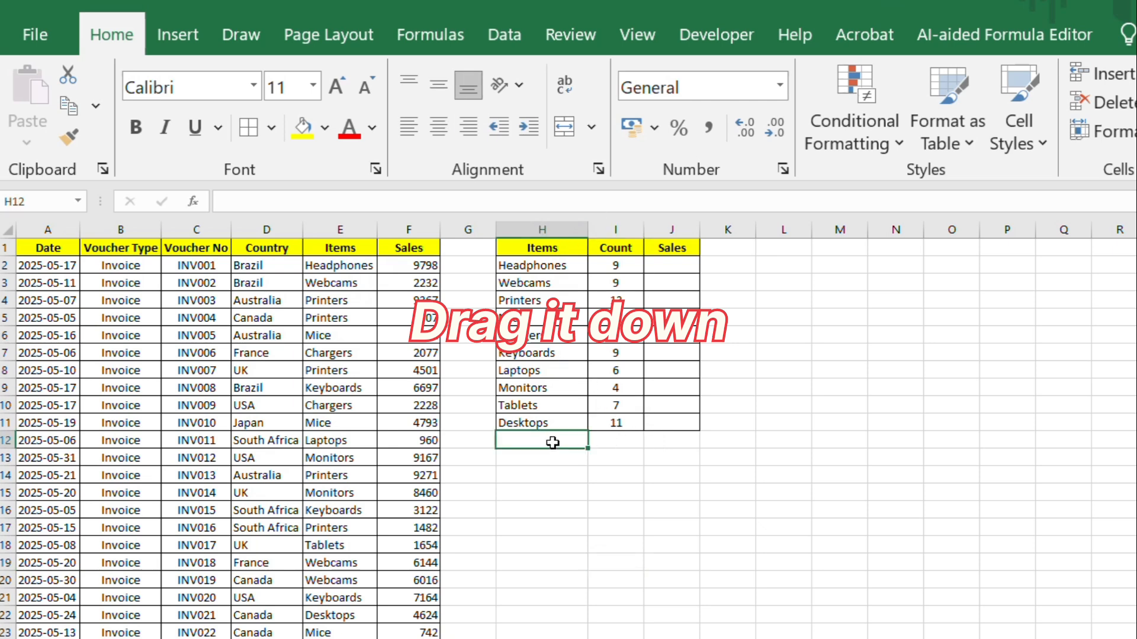
text(Total)
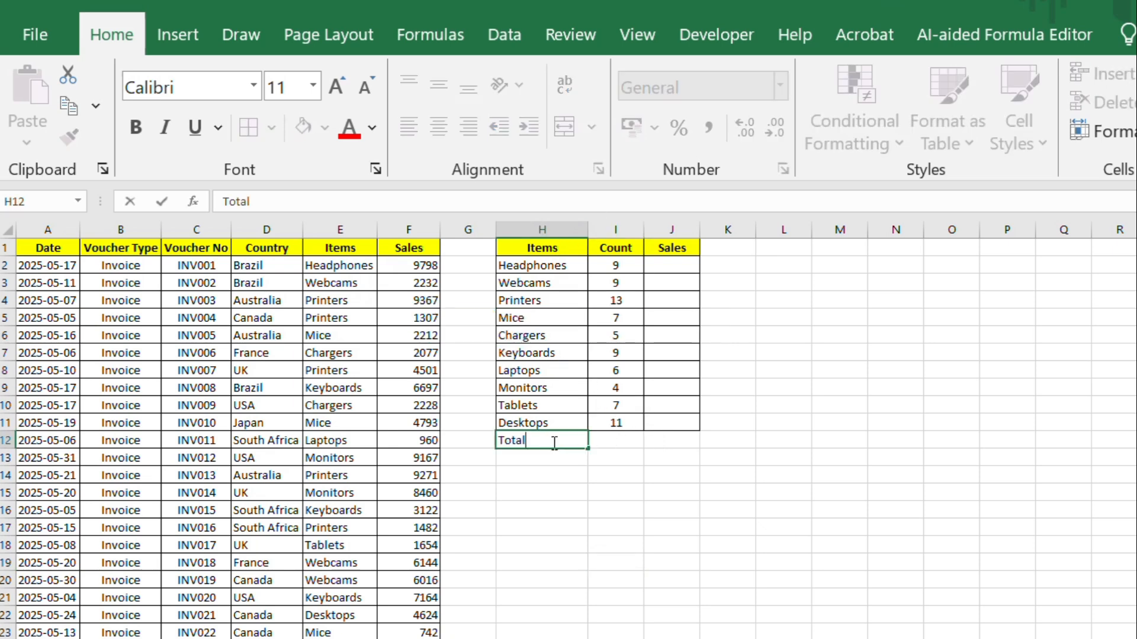
click(607, 442)
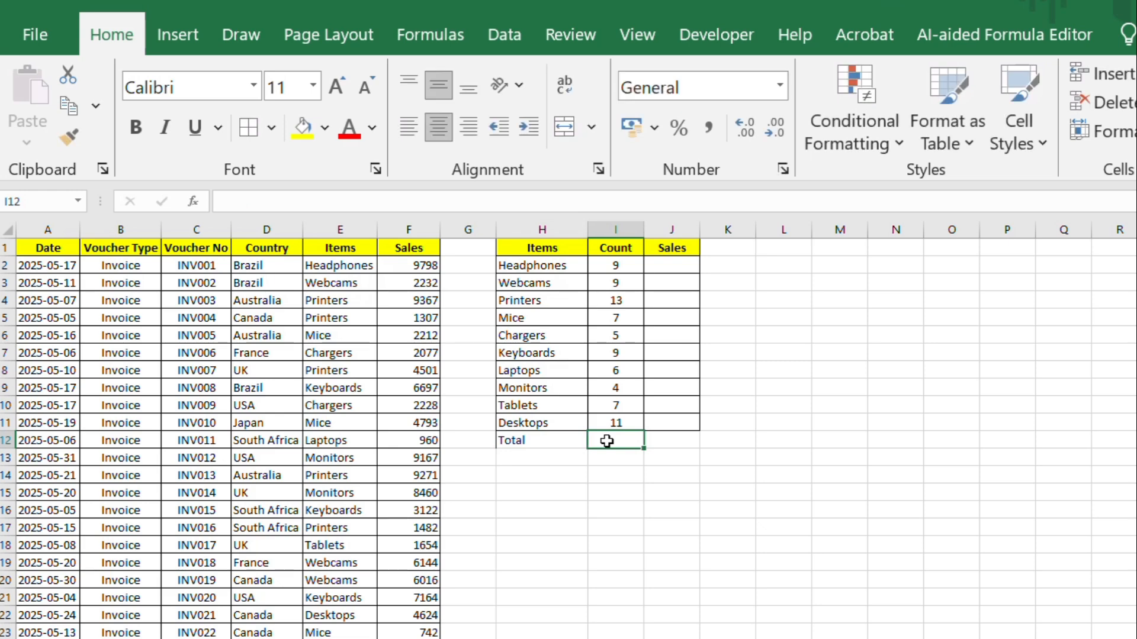
text(=sum)
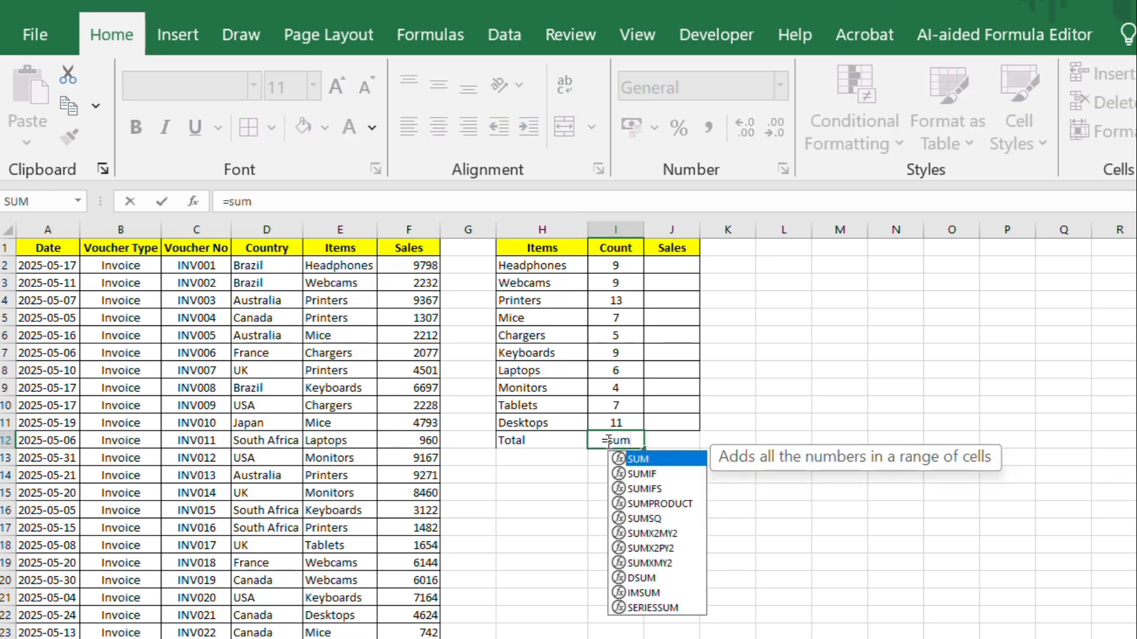
text(()
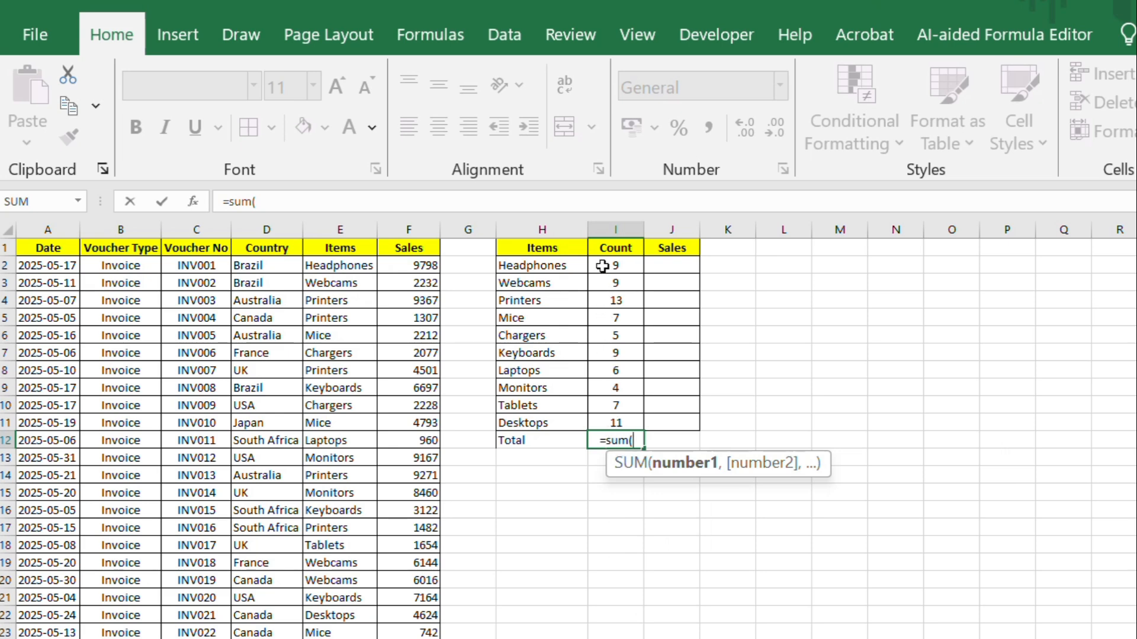
drag(602, 266, 630, 425)
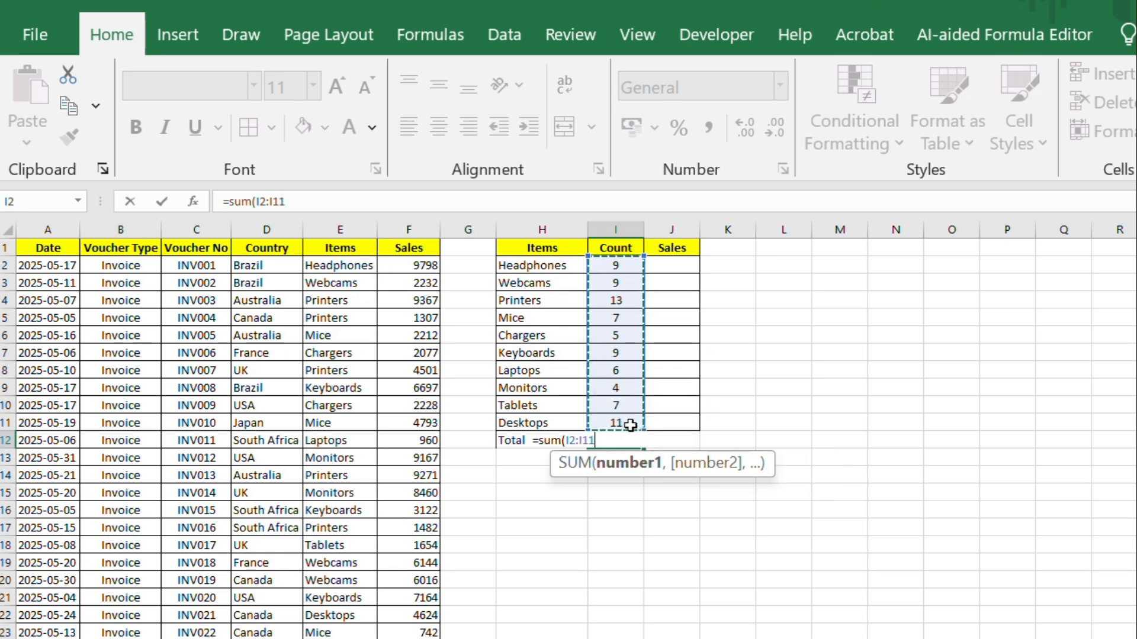
text())
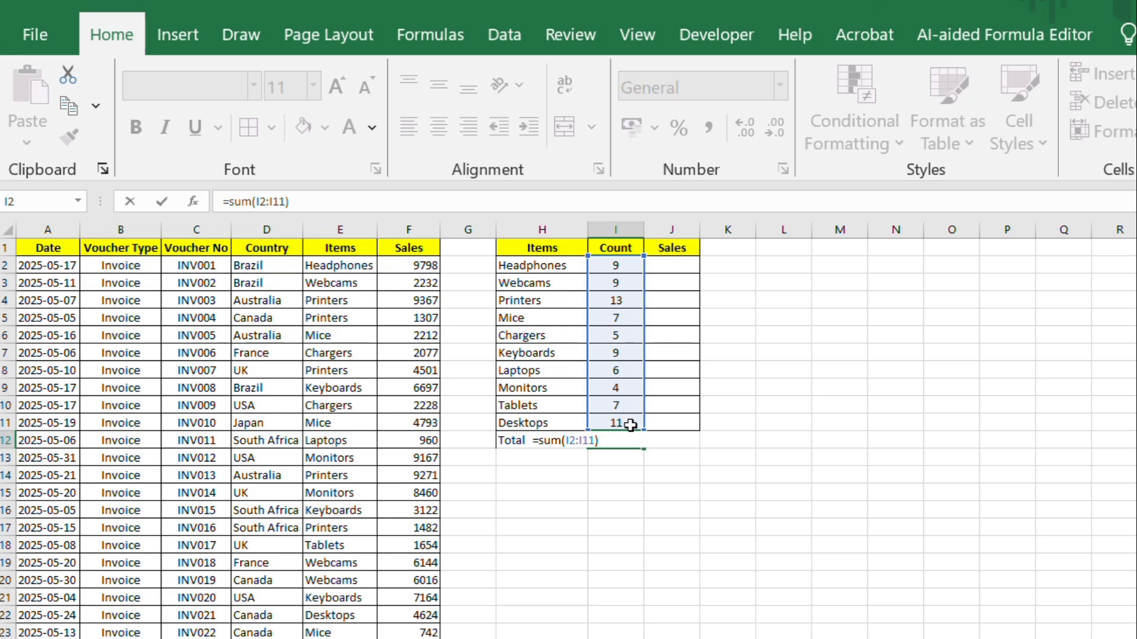
key(Return)
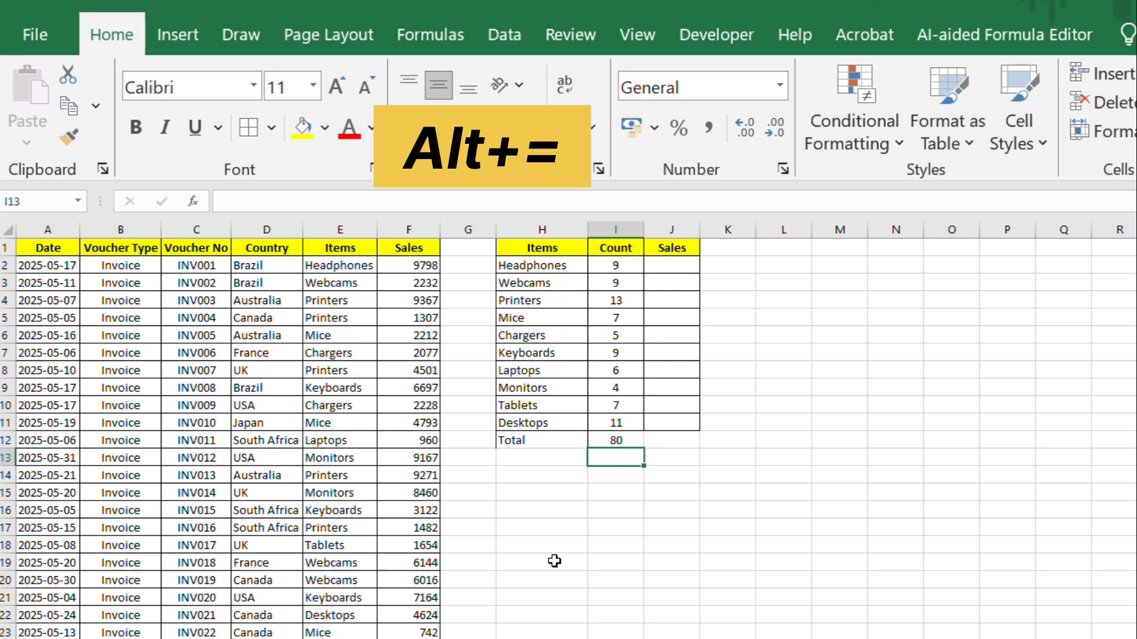
Clear the Count total in I12 and recreate it with AutoSum
click(612, 436)
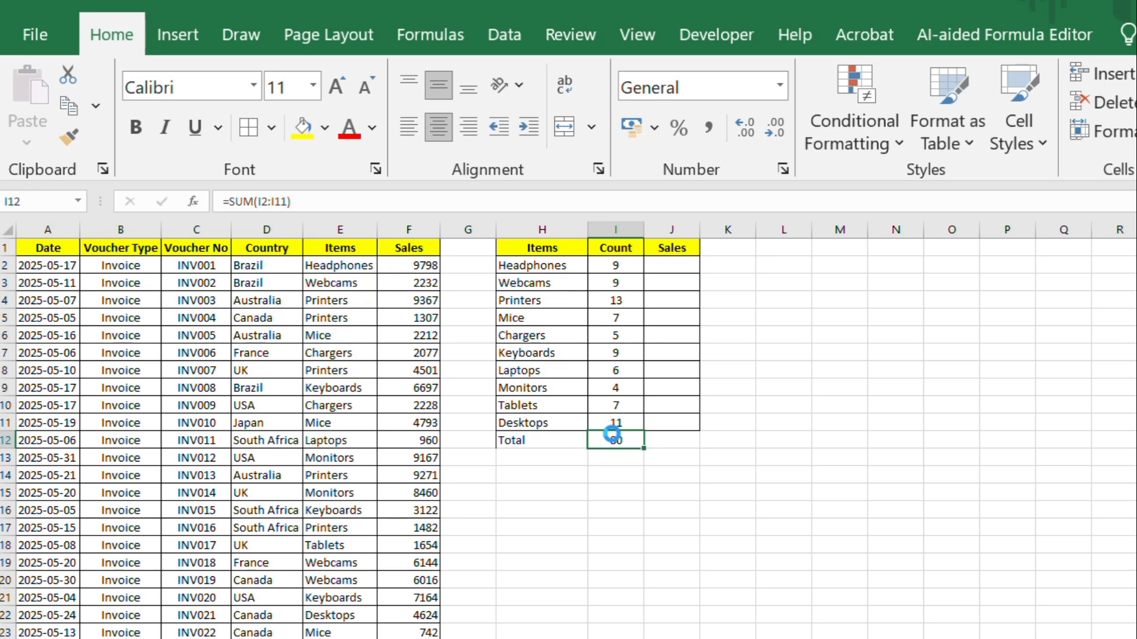
key(Delete)
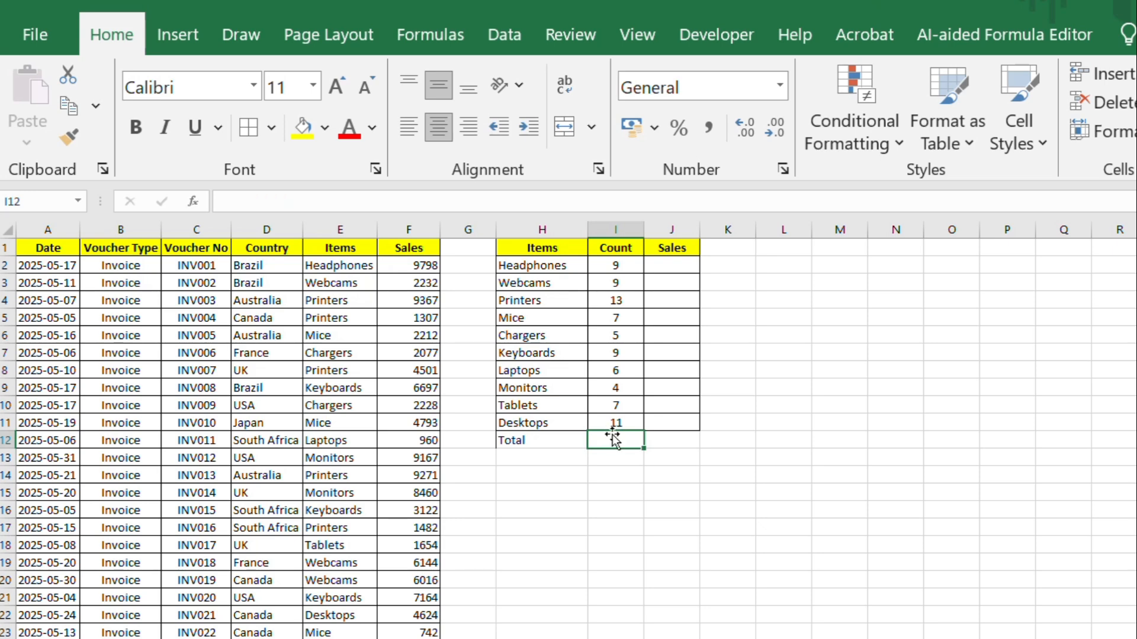
key(alt+equal)
key(Return)
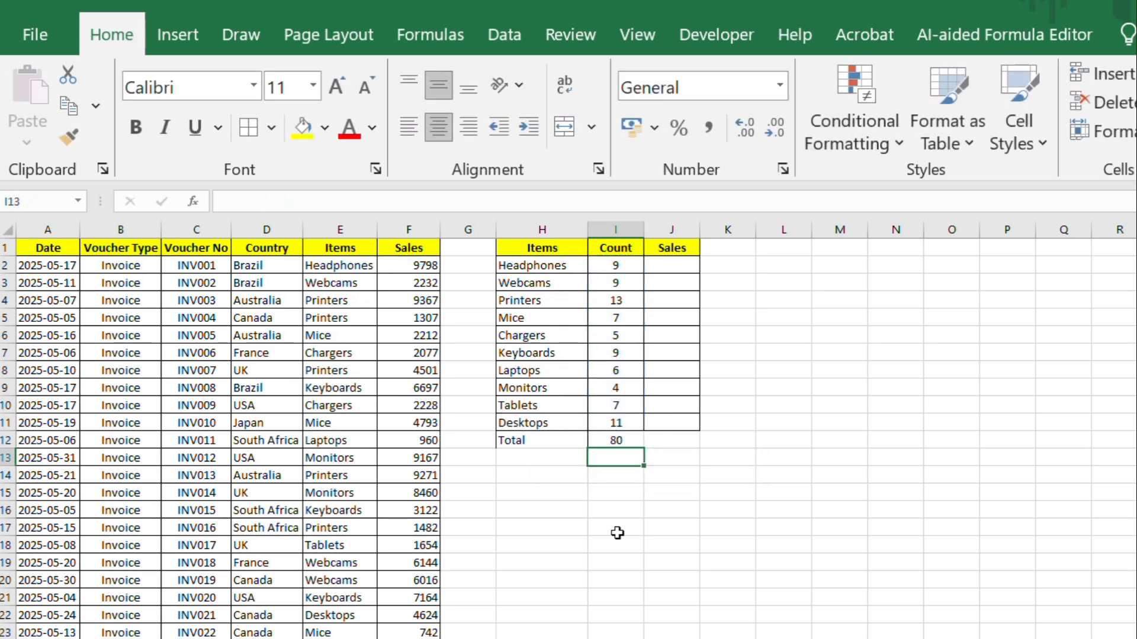
Enter the formula =SUMIF(E2:E81,H2,F2:F81) in cell J2 to add up the Headphones sales
click(669, 261)
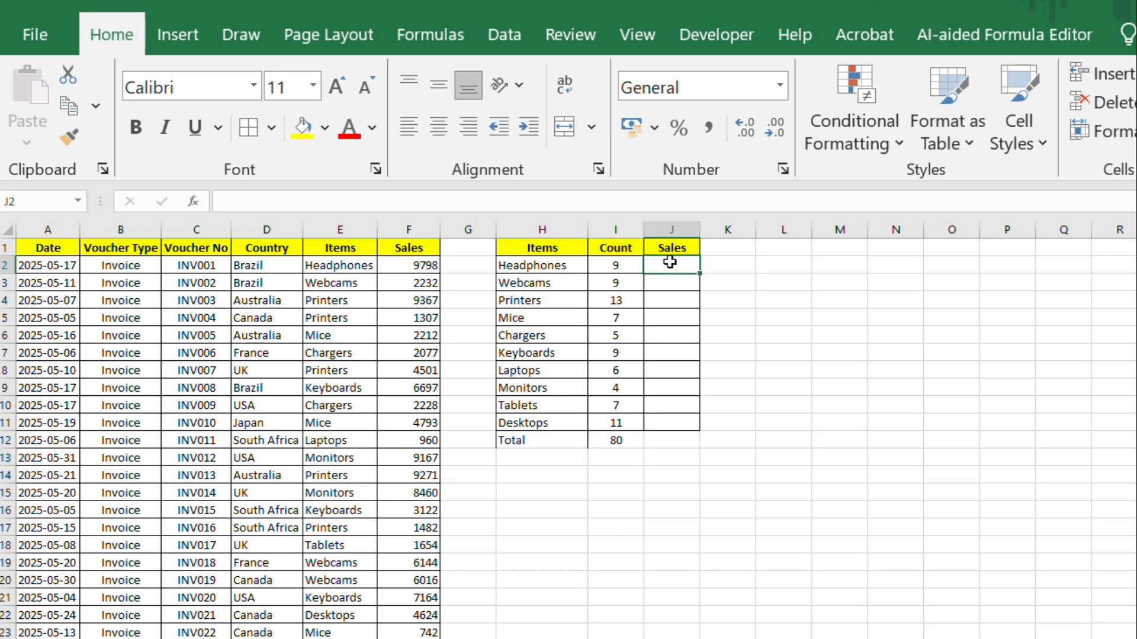
text(=sa)
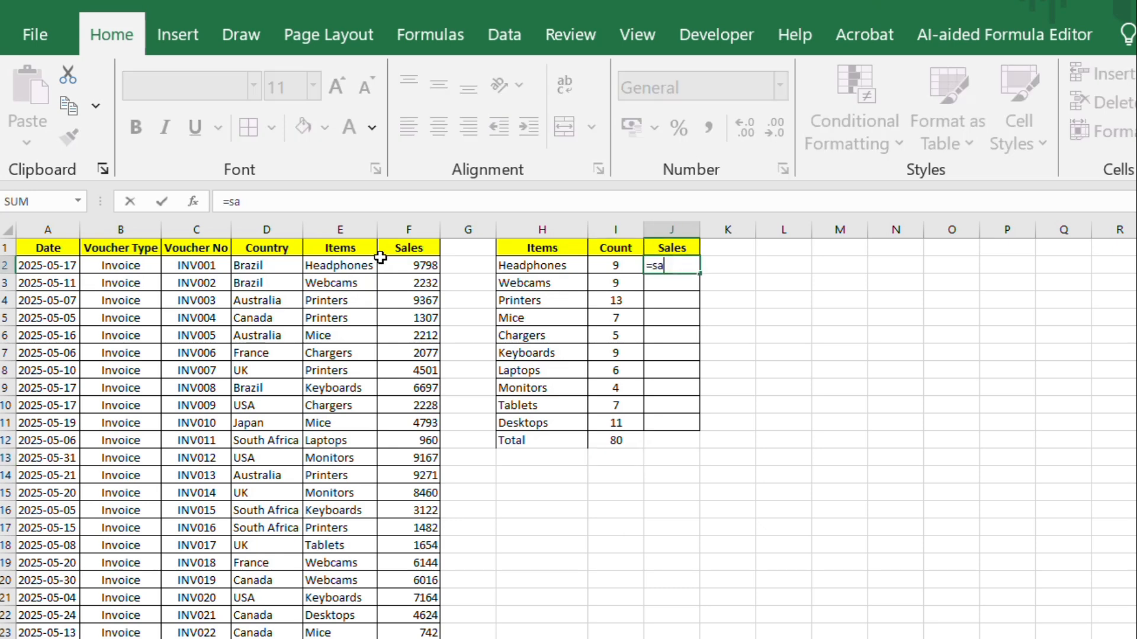
key(BackSpace)
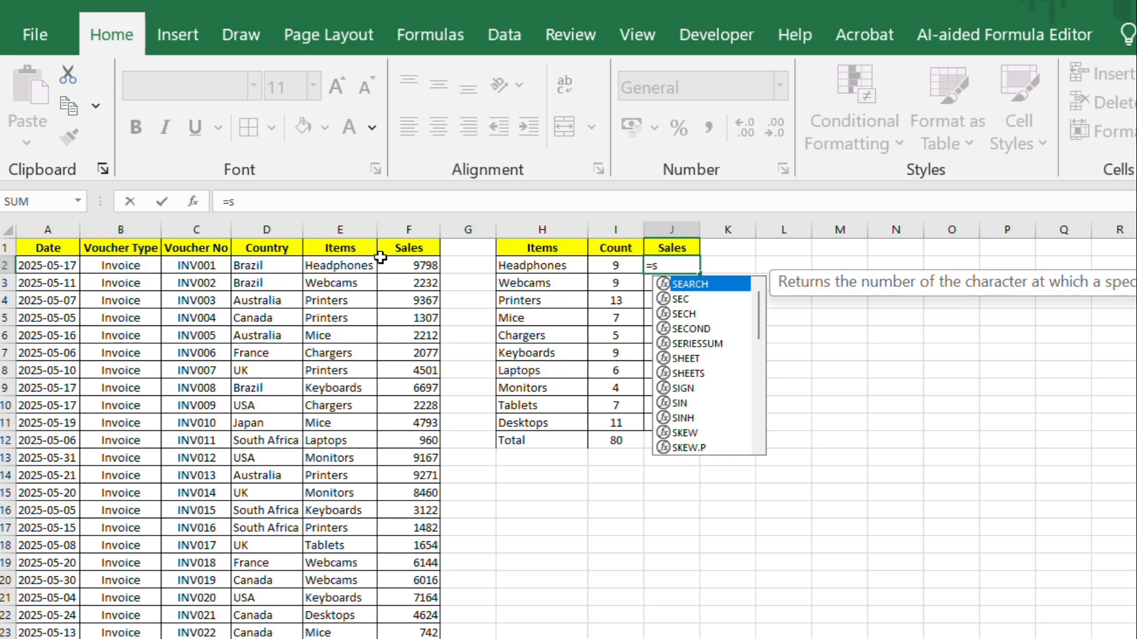
text(umi)
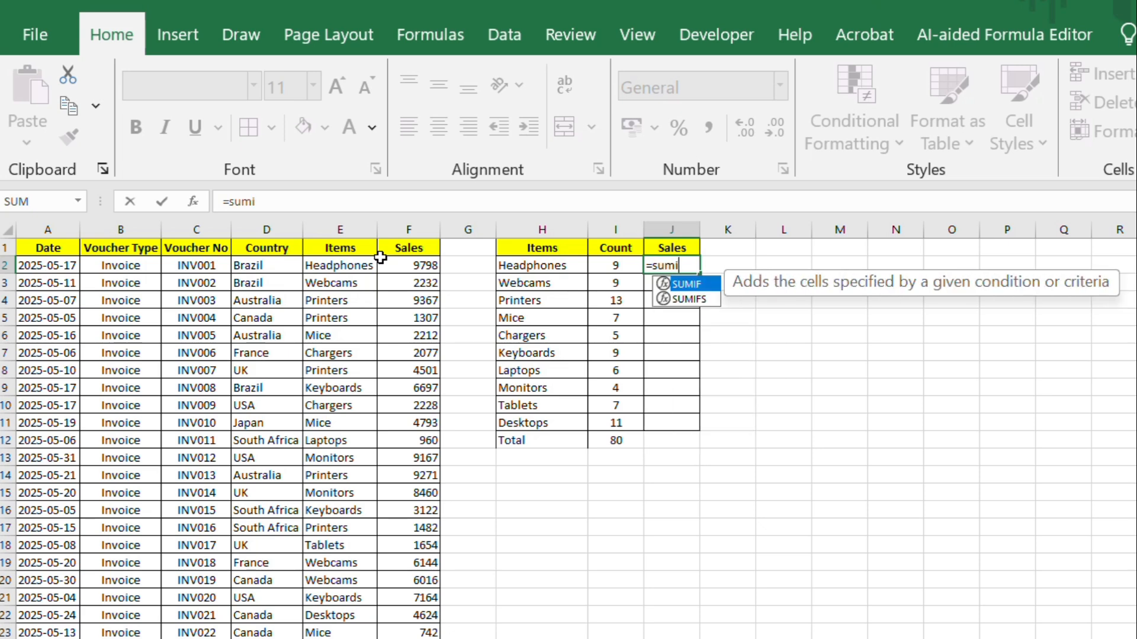
text(f()
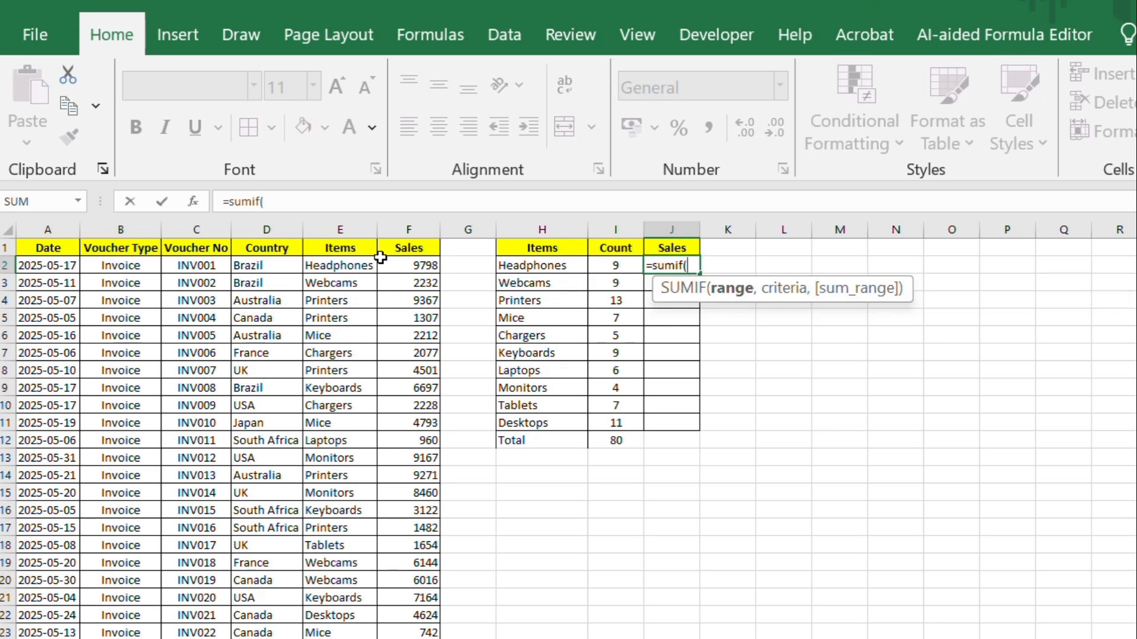
click(326, 264)
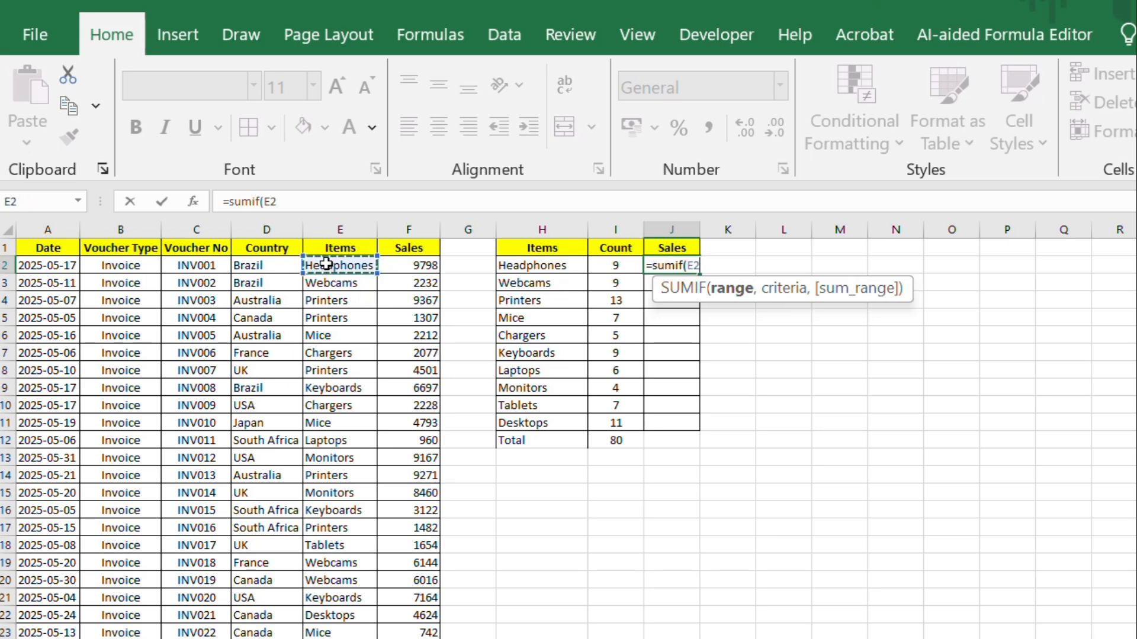
key(ctrl+shift+Down)
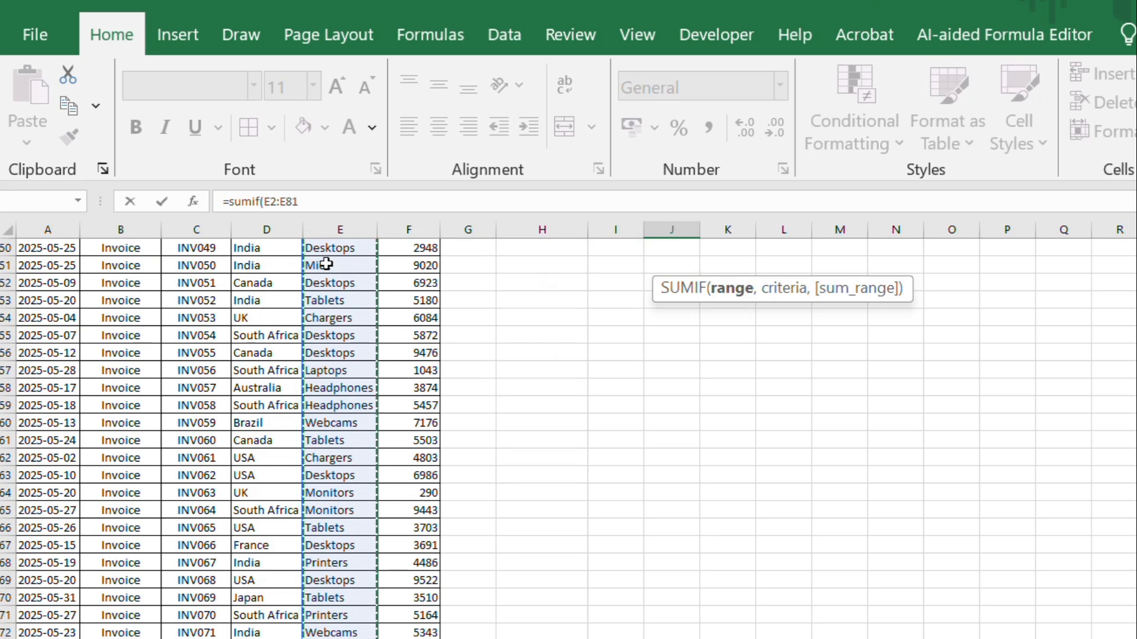
text(,)
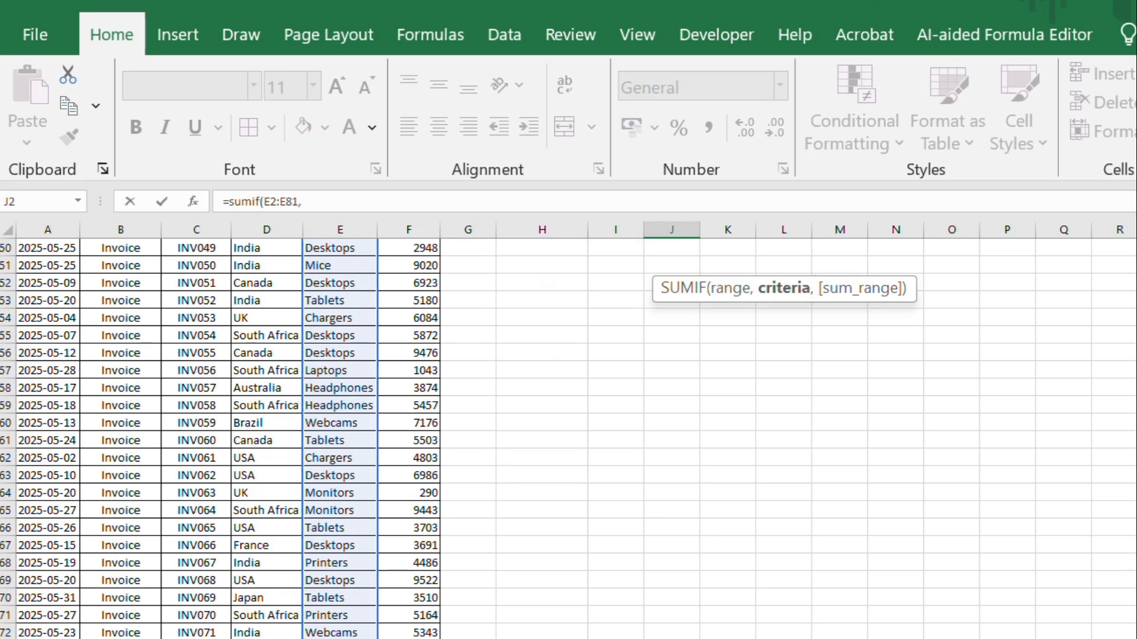
scroll(568, 438, up, 16)
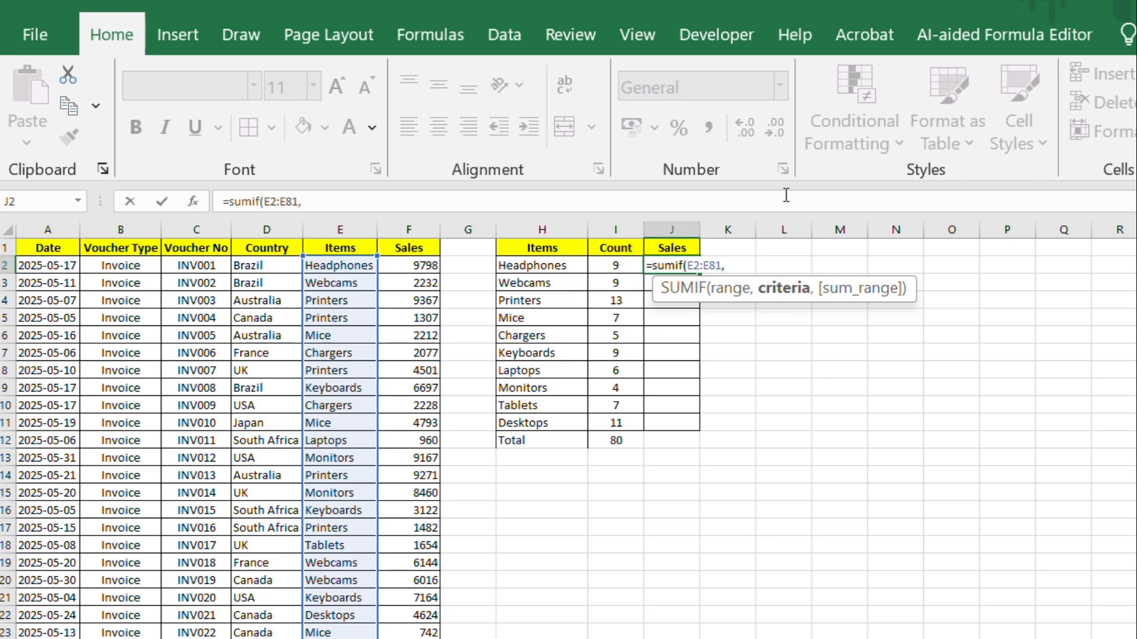
click(518, 267)
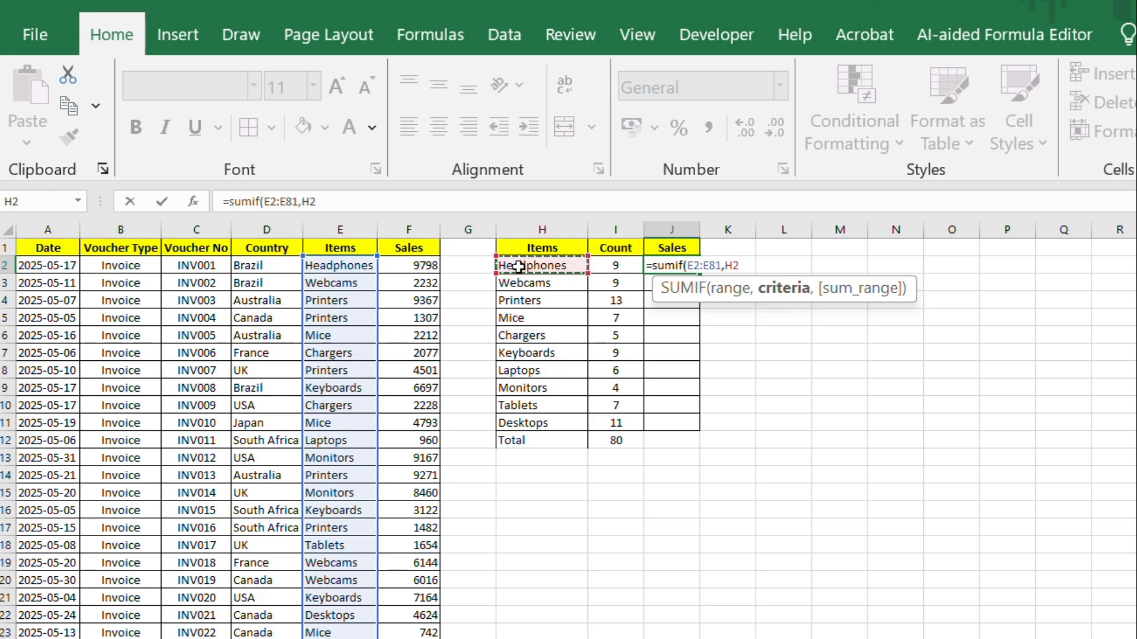
text(,)
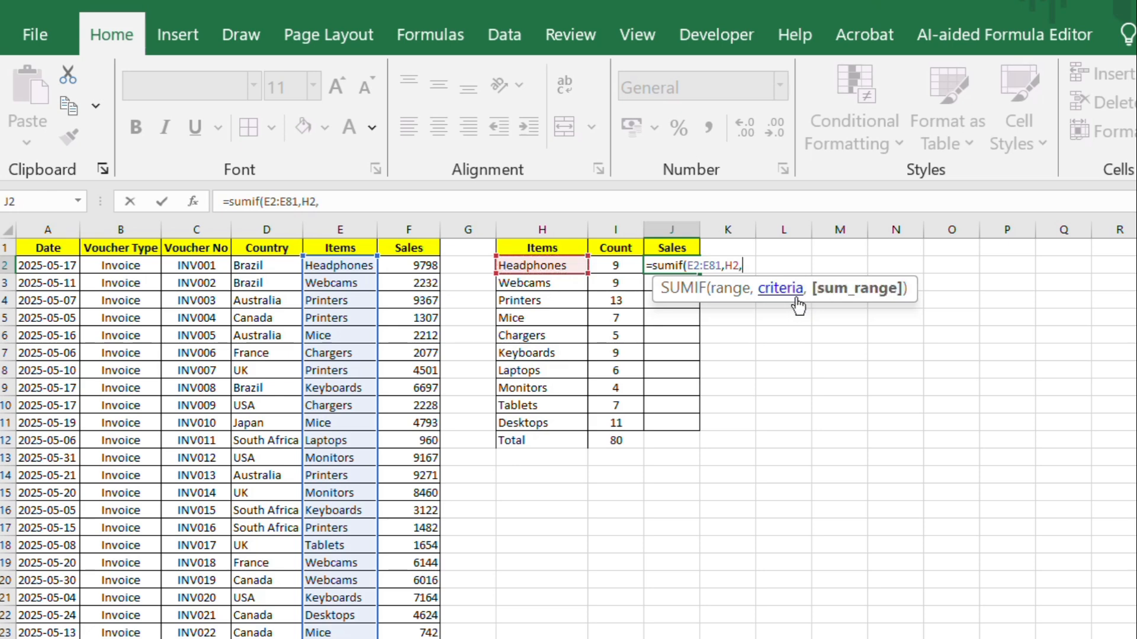
click(396, 265)
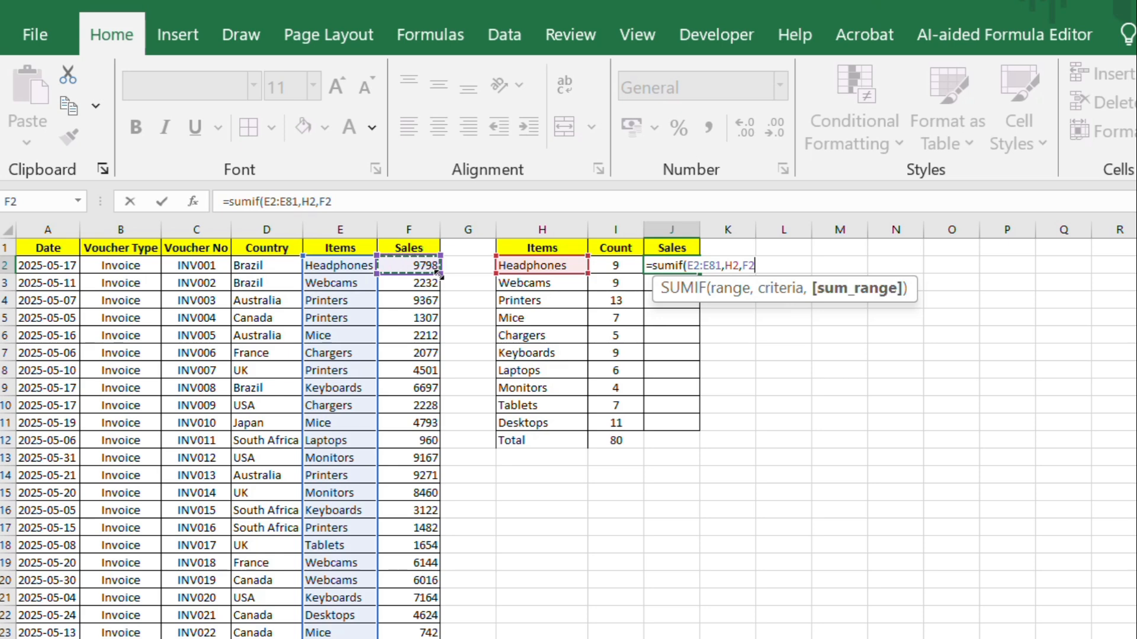
key(ctrl+shift+Down)
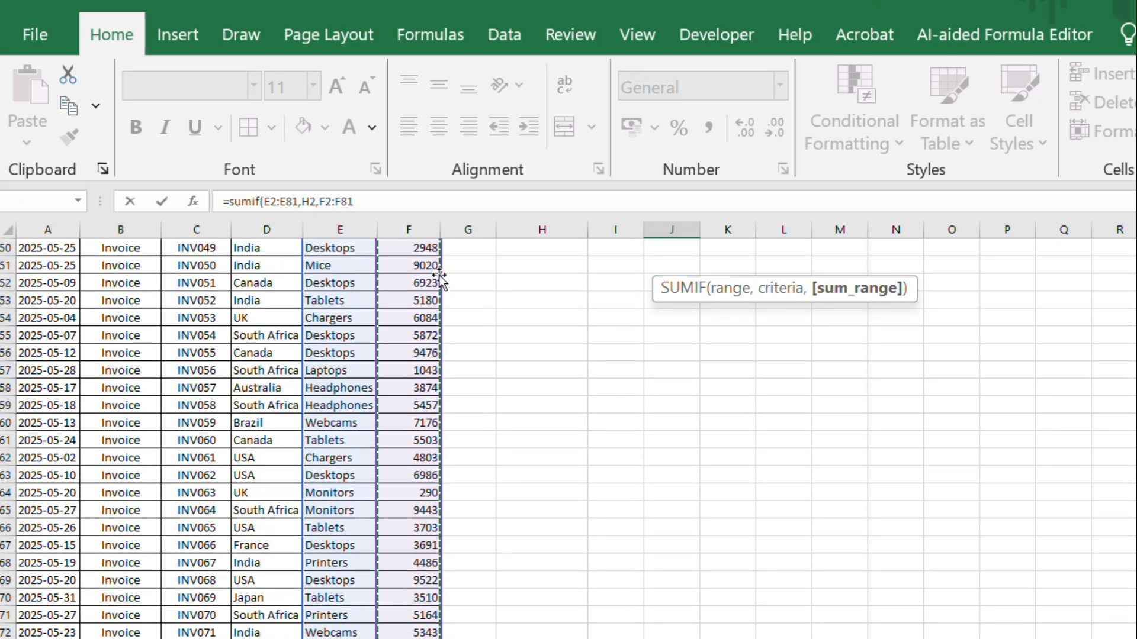
text())
key(Return)
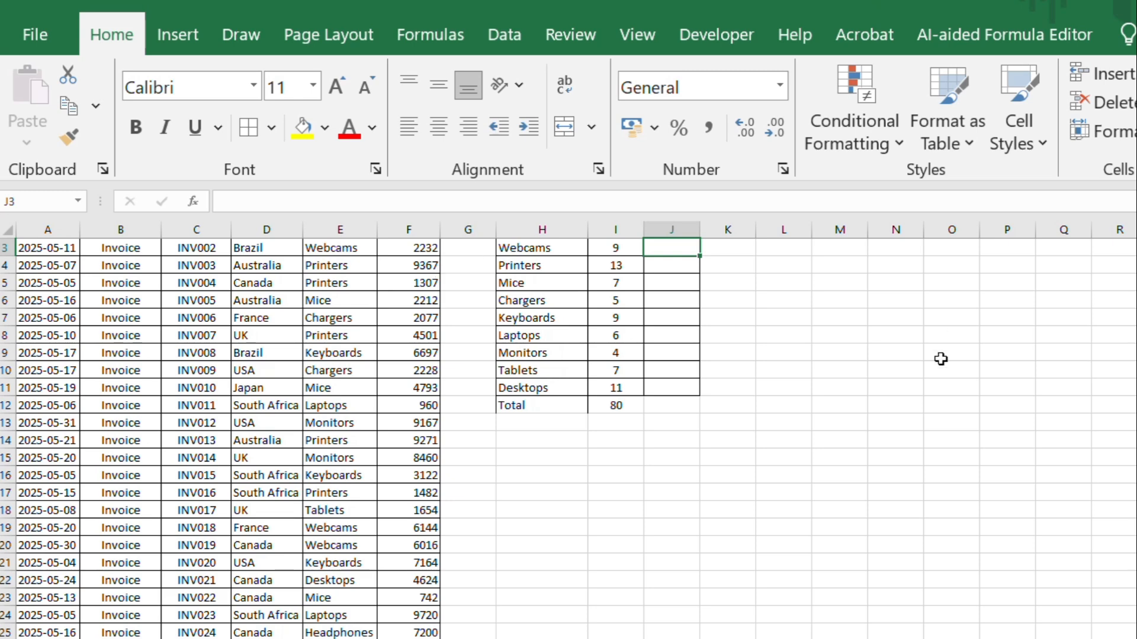
scroll(352, 438, up, 1)
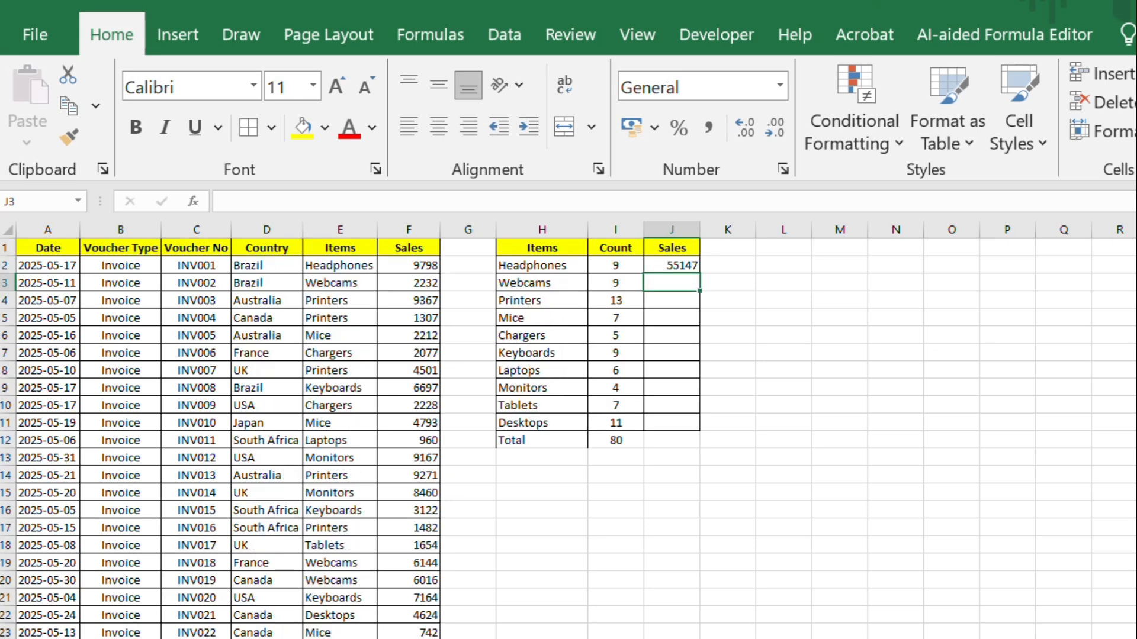
Fill the SUMIF formula from J2 down to J11 for the remaining items
click(681, 265)
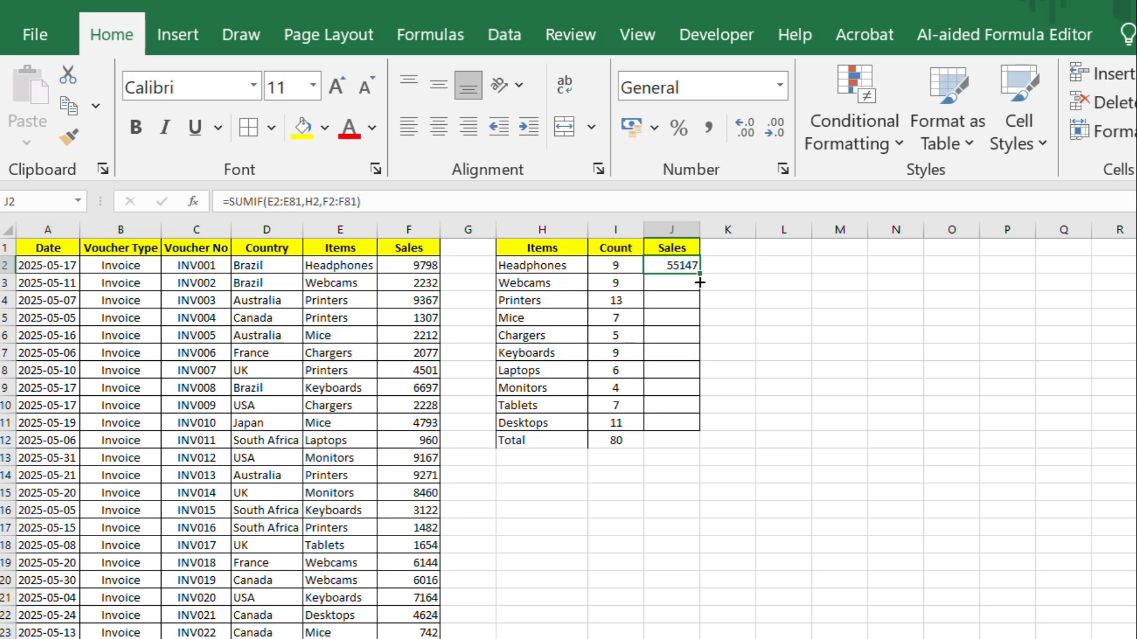
drag(699, 282, 702, 436)
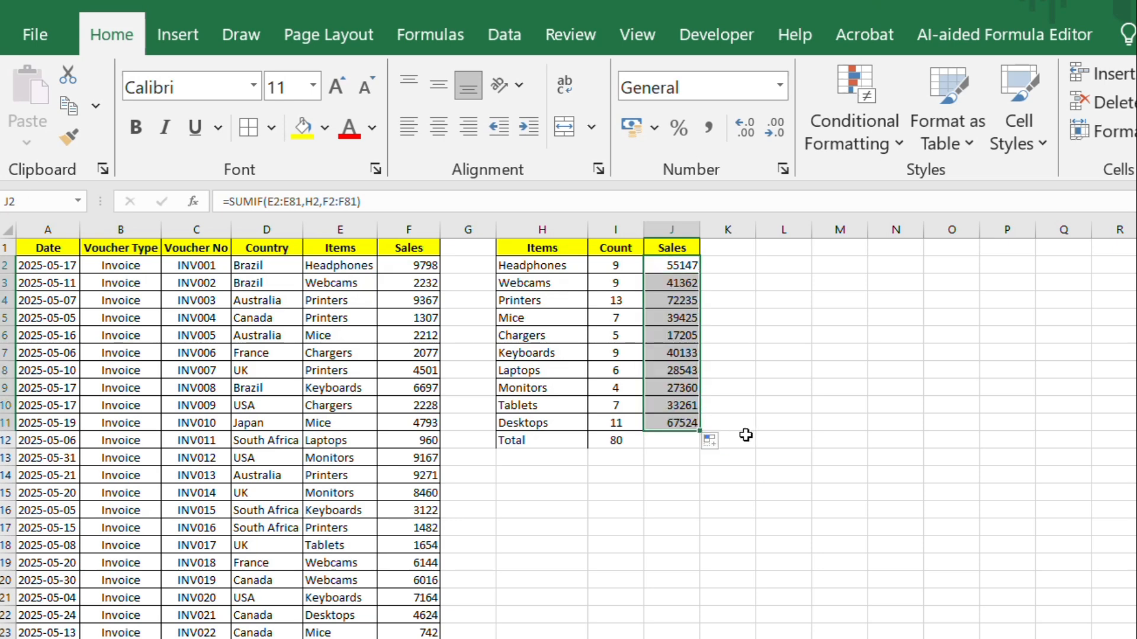
click(783, 440)
Add up the summary table's Sales column in cell J12 with AutoSum
click(647, 446)
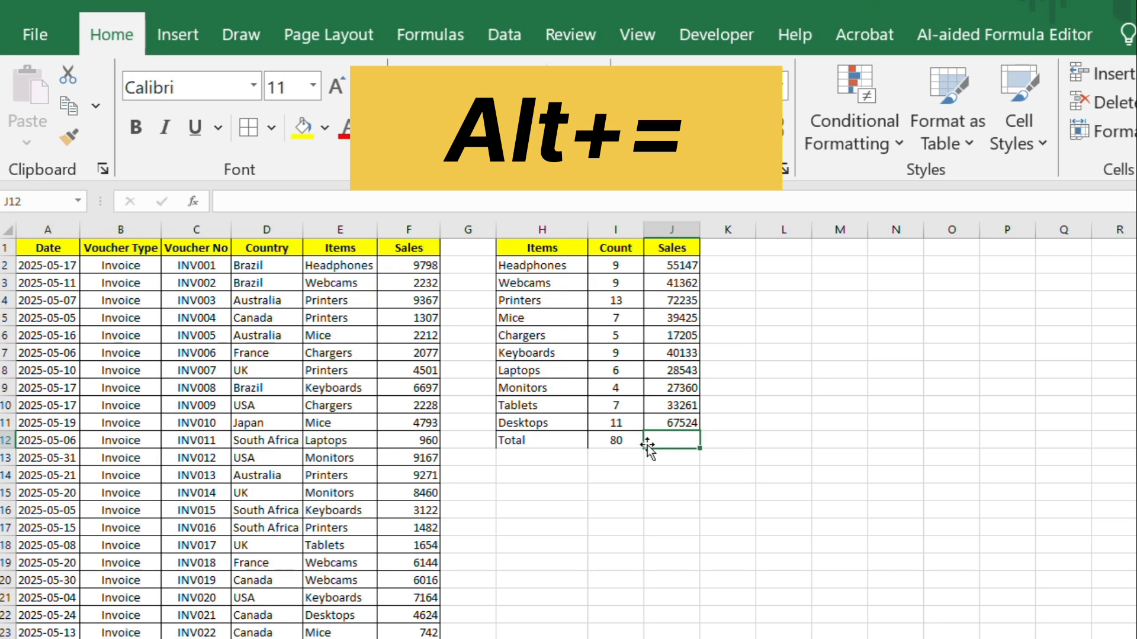
key(alt+equal)
key(Return)
click(772, 409)
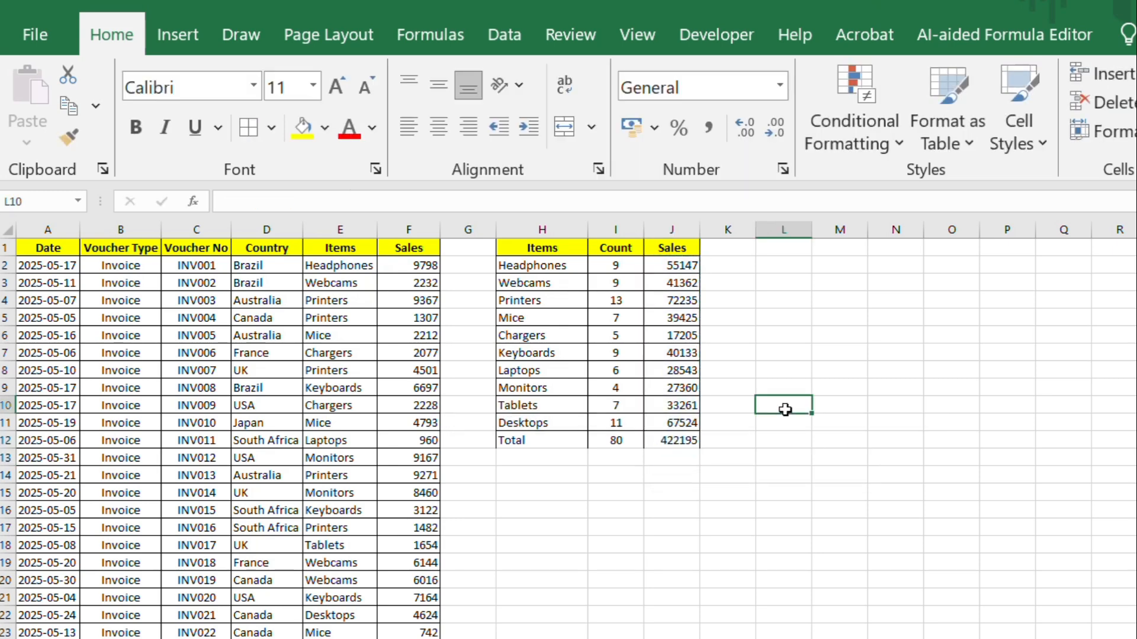
Make the Total row H12:J12 bold and set its font size to 14
drag(515, 444, 663, 440)
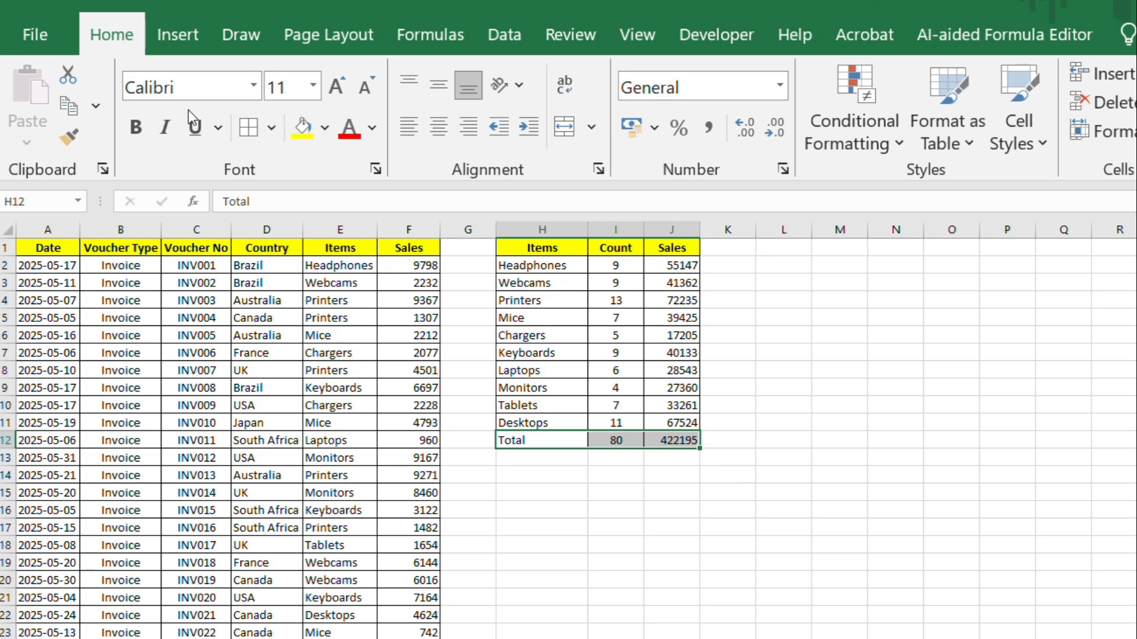
click(135, 128)
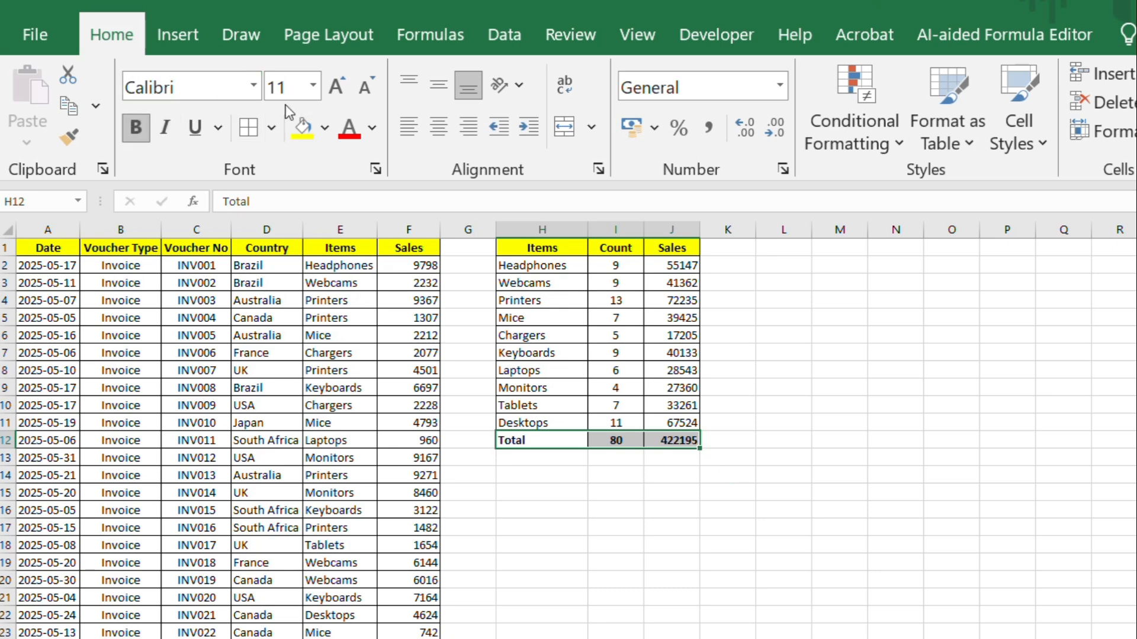
click(313, 92)
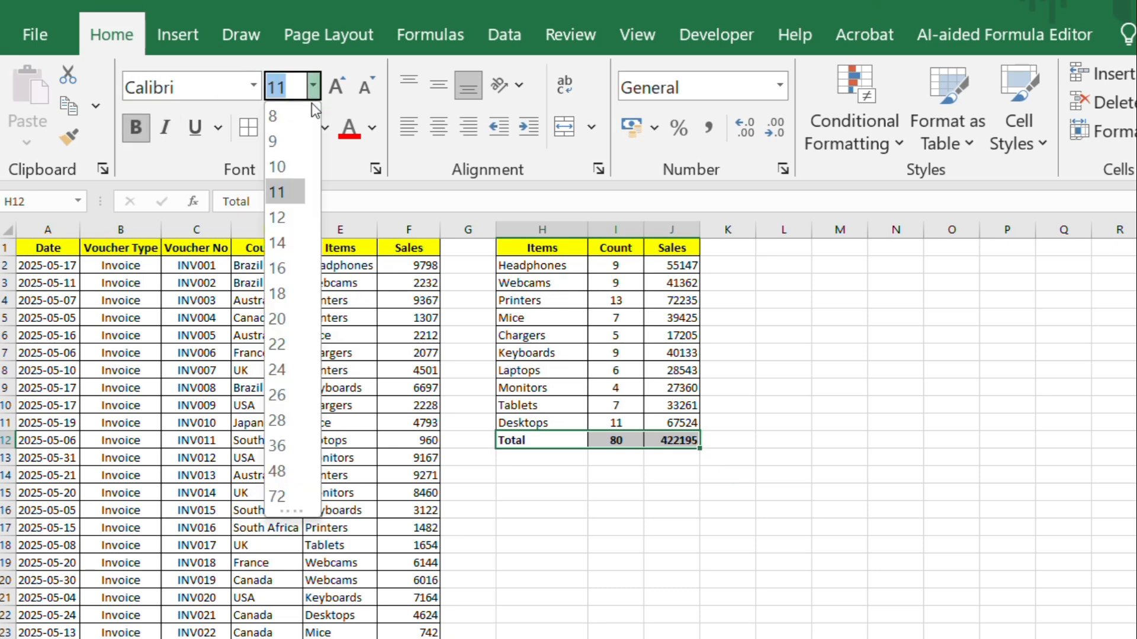
click(277, 243)
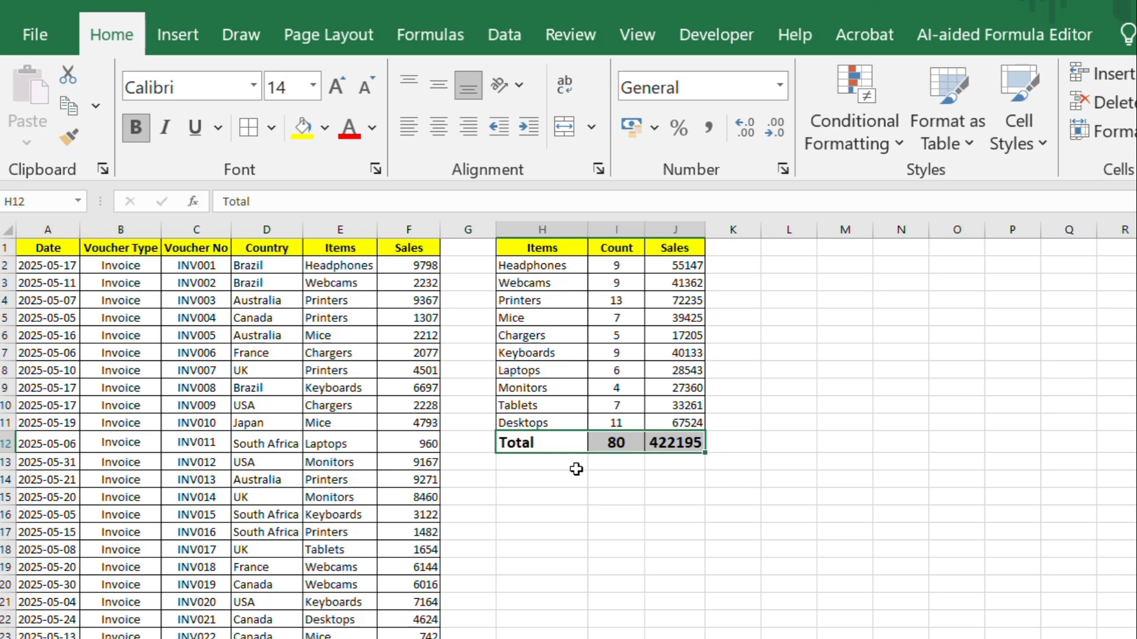
Give the Total row H12:J12 a thick outside border and a green fill
click(271, 127)
click(526, 409)
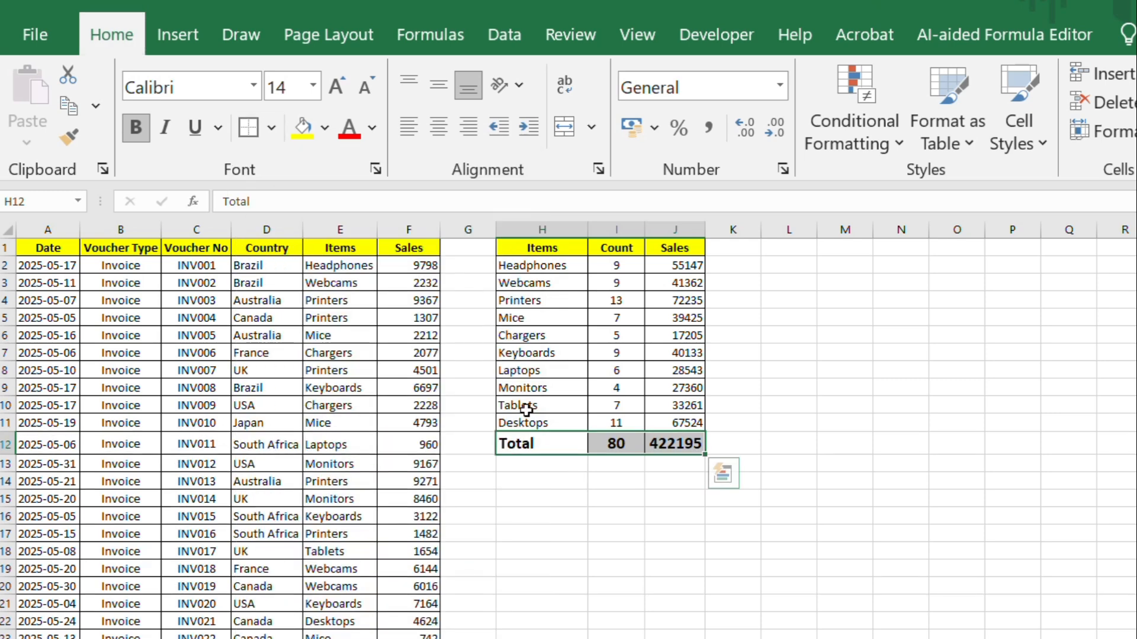
click(324, 128)
click(460, 511)
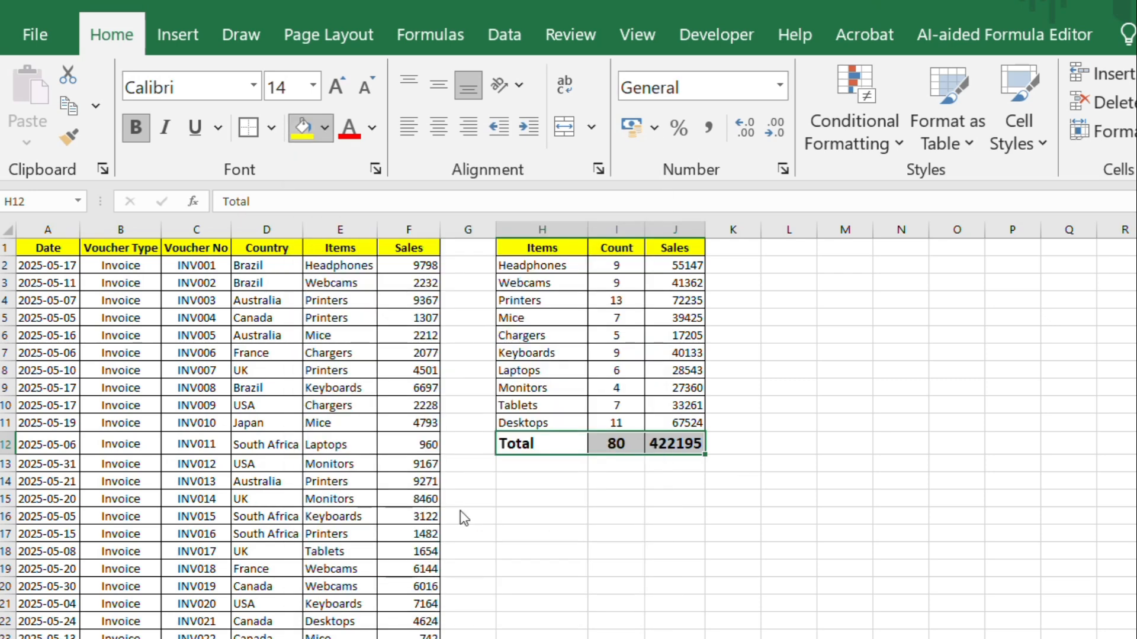
click(680, 553)
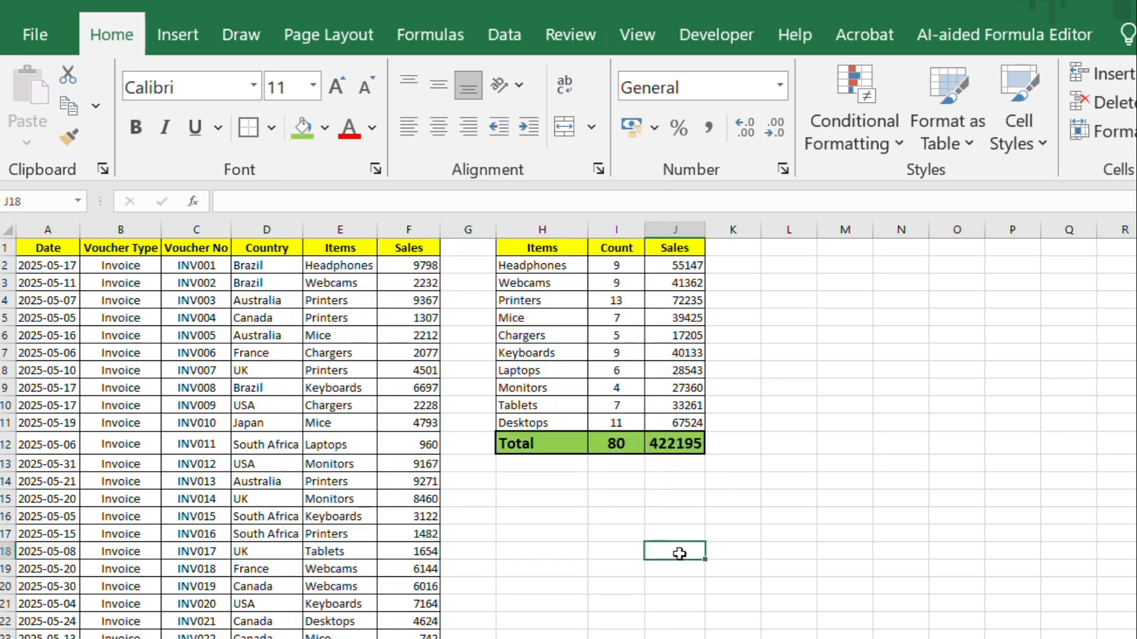
Select the empty cell O8 and stop recording Main_Macro
click(948, 373)
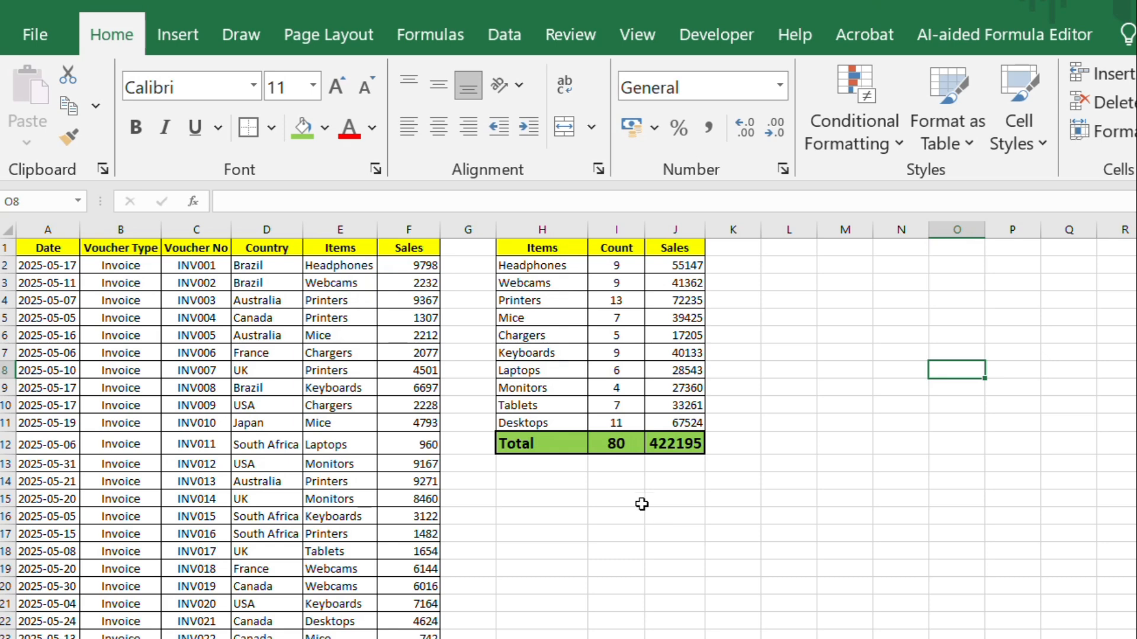
click(708, 41)
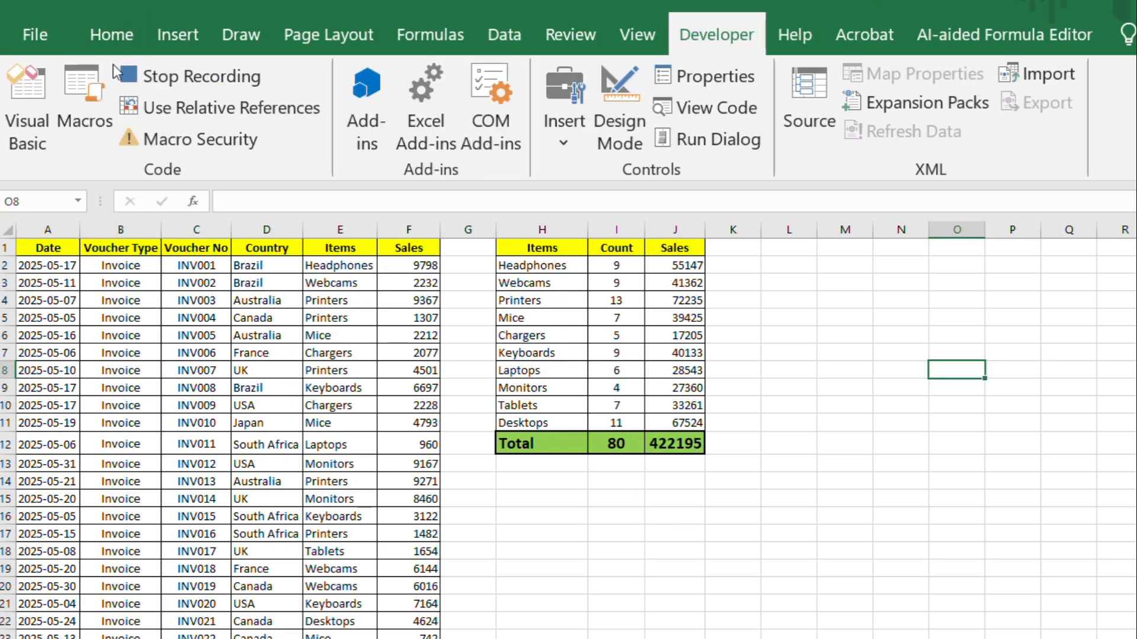
click(188, 78)
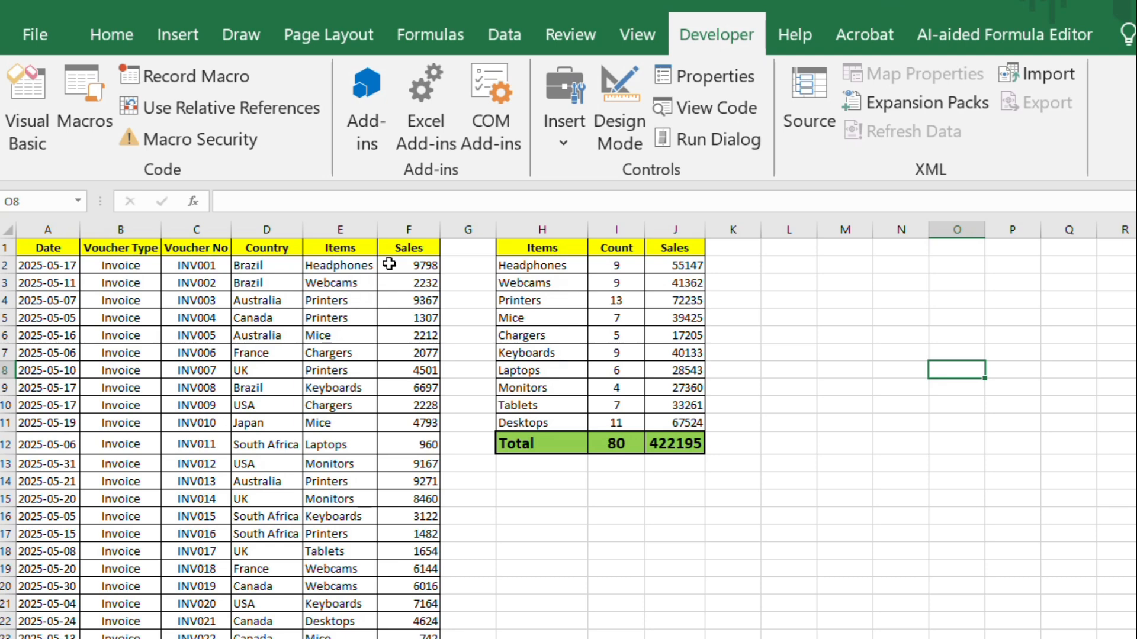
Open the recorded code of Main_Macro for editing, look through it, close the module window and return to the workbook
click(84, 107)
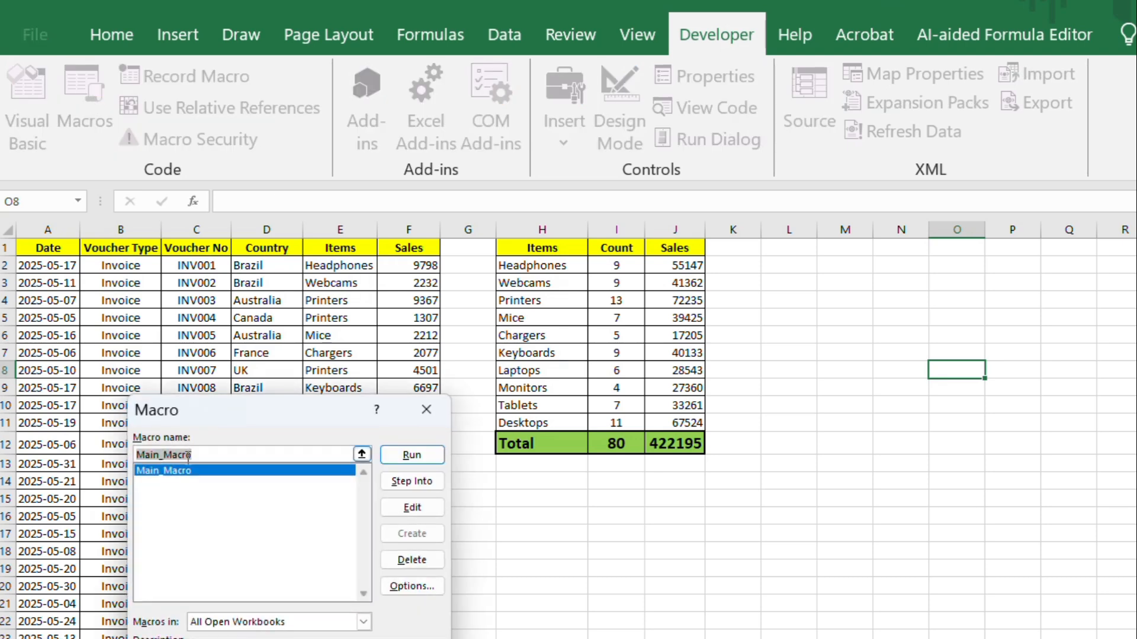
click(425, 509)
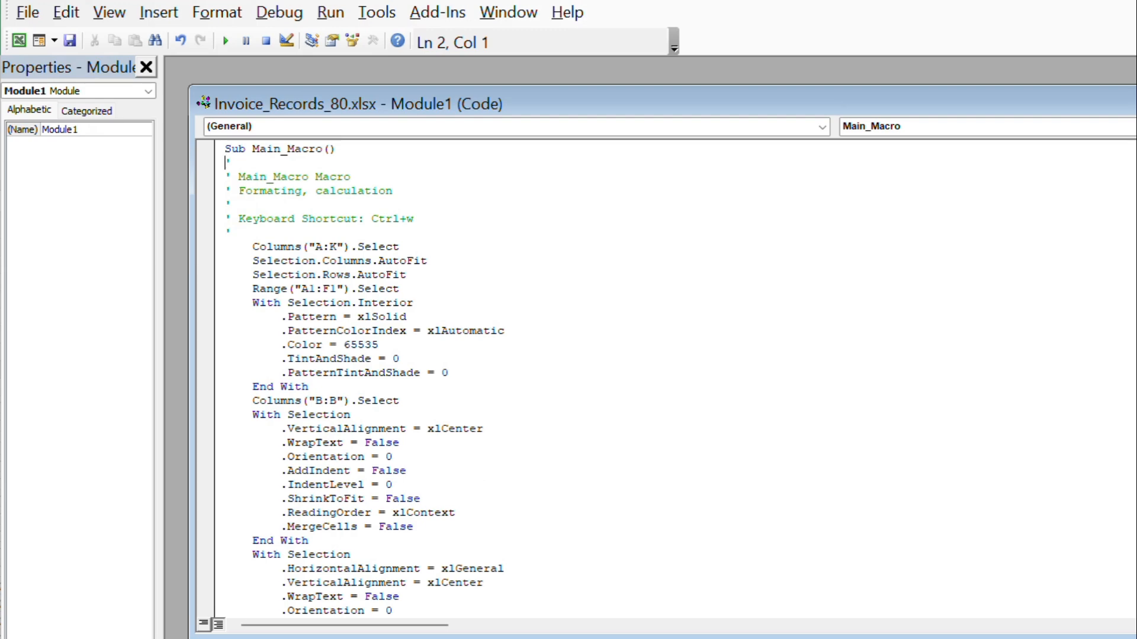
scroll(663, 379, down, 20)
scroll(663, 379, up, 20)
key(ctrl+F4)
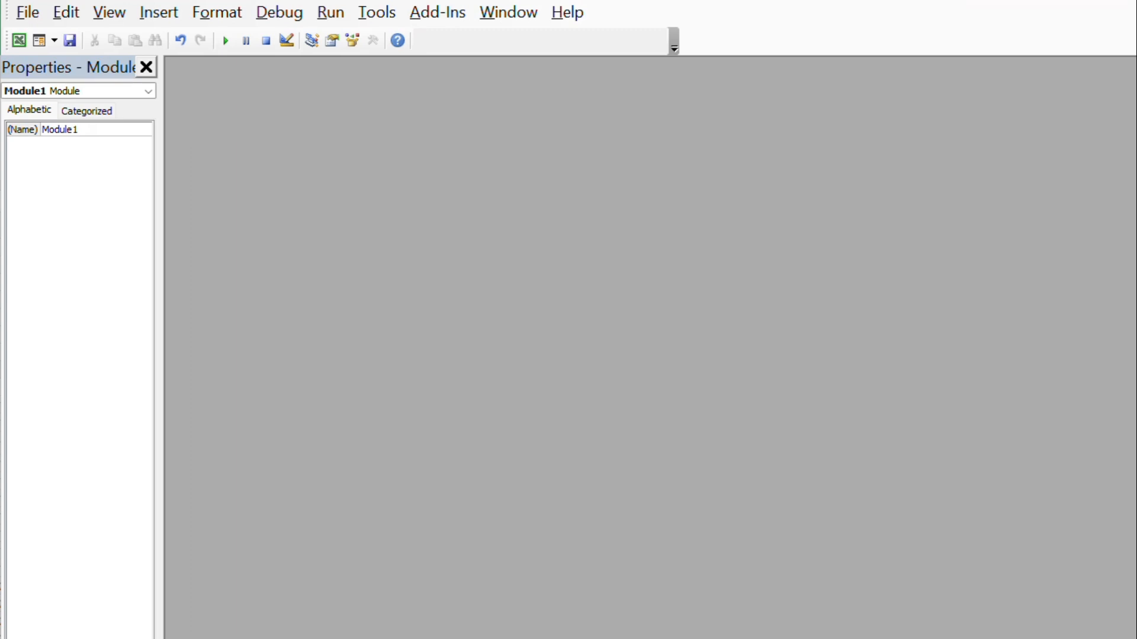
key(alt+F11)
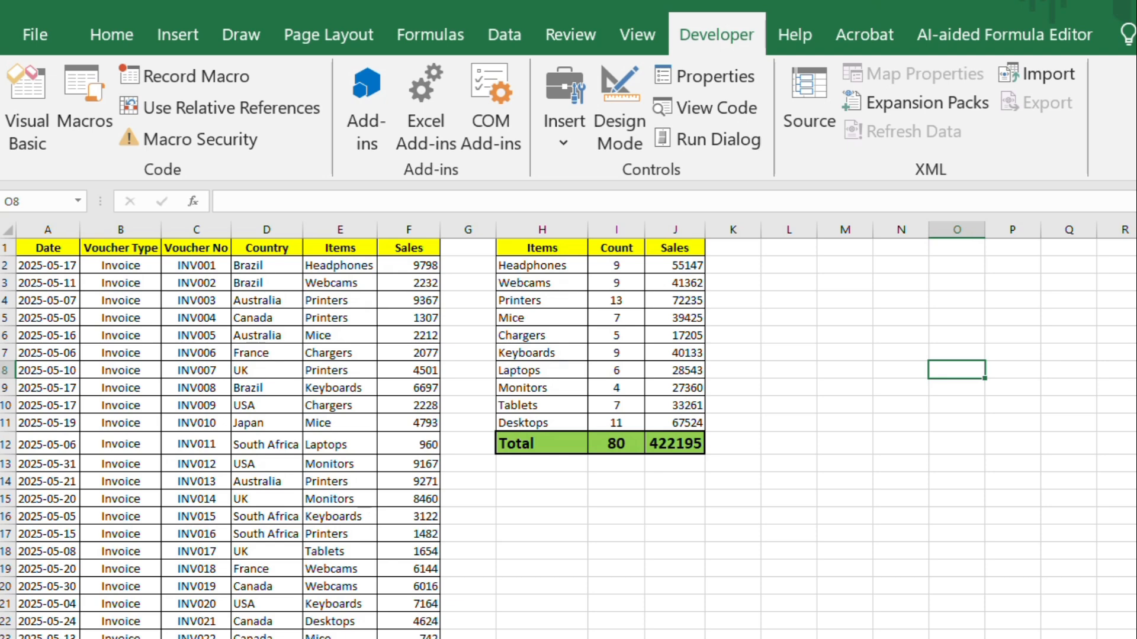
Switch to the sheet with the unformatted invoice data and run Main_Macro on it
key(ctrl+Page_Down)
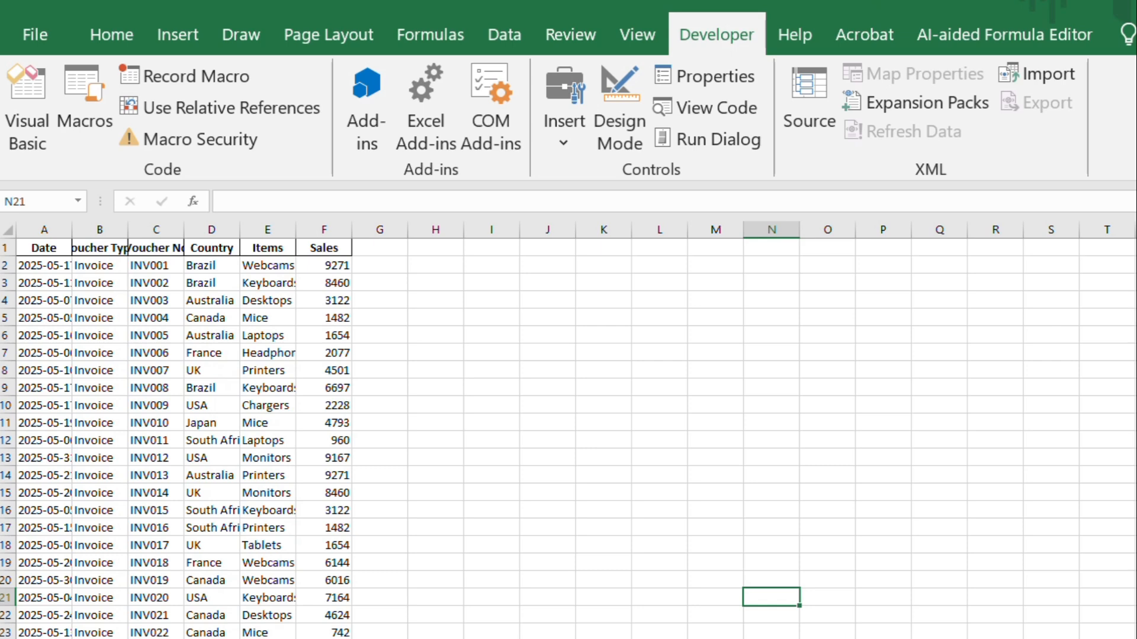
click(619, 109)
click(206, 539)
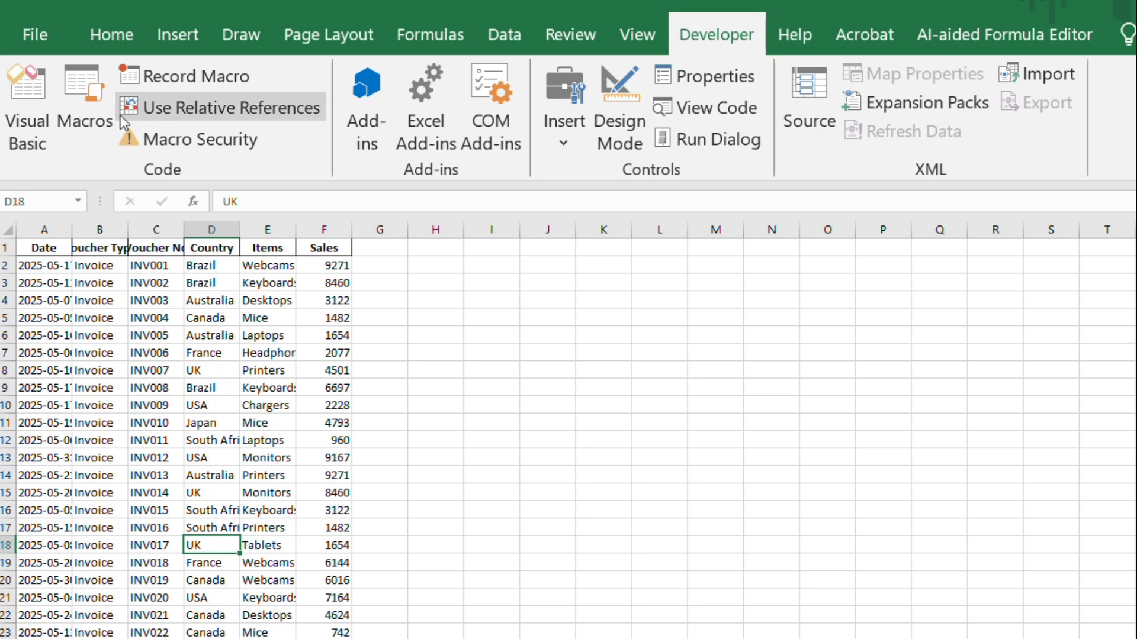
click(87, 107)
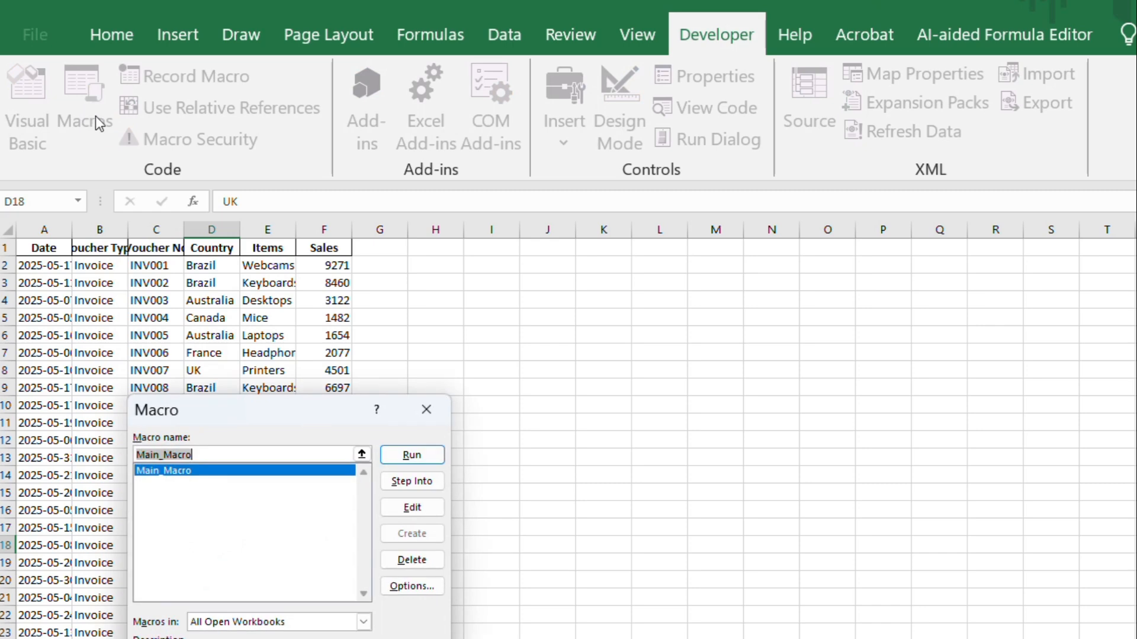
click(178, 475)
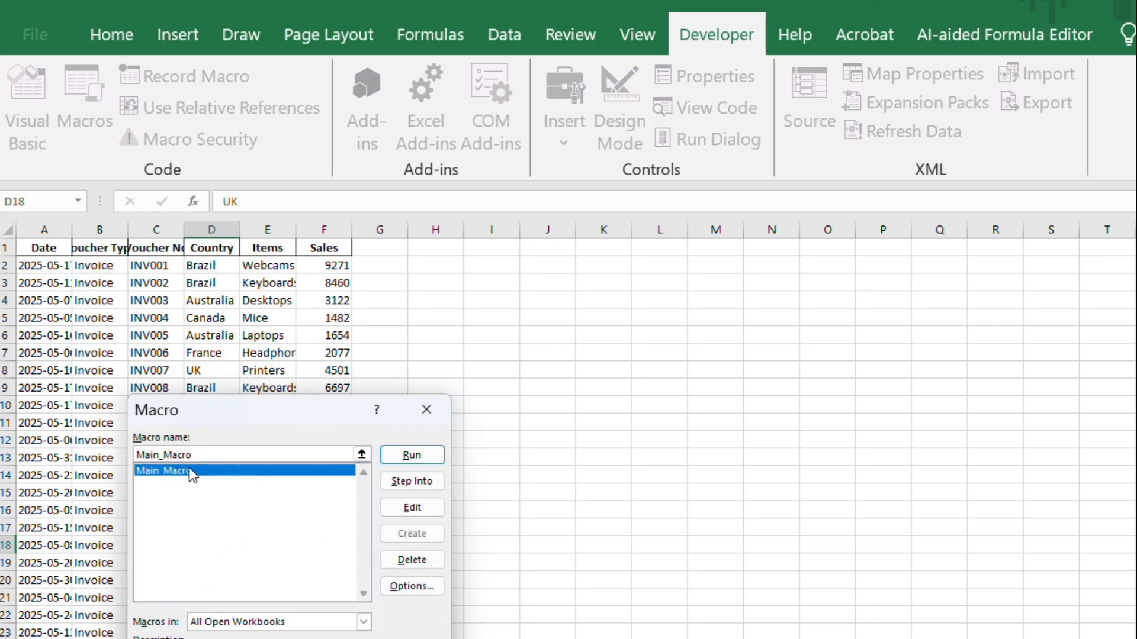
click(422, 461)
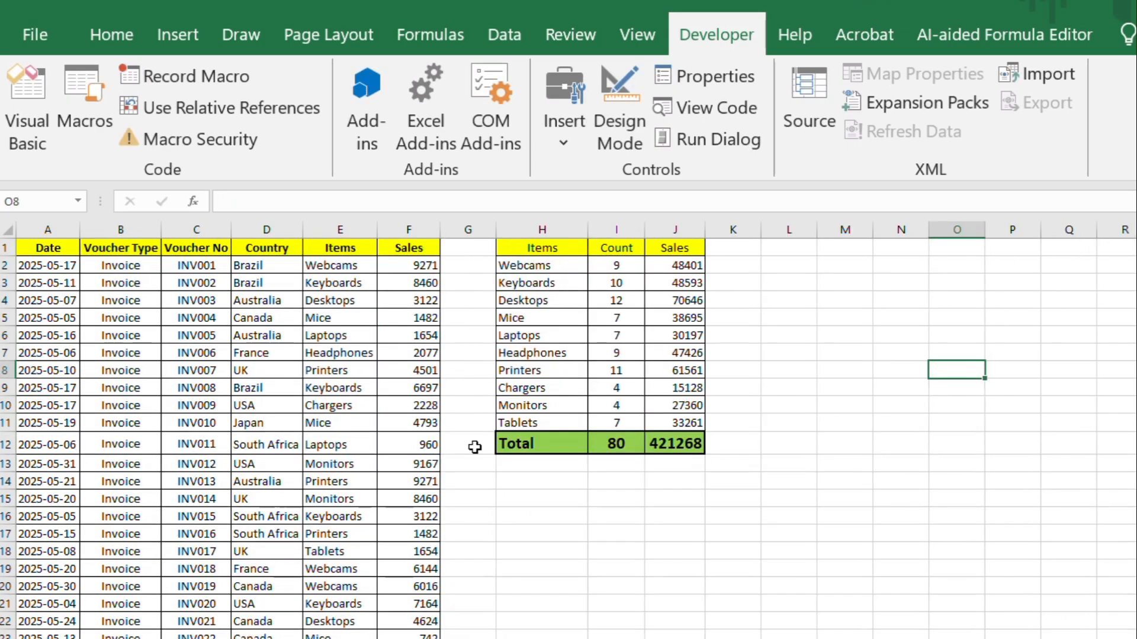
click(682, 556)
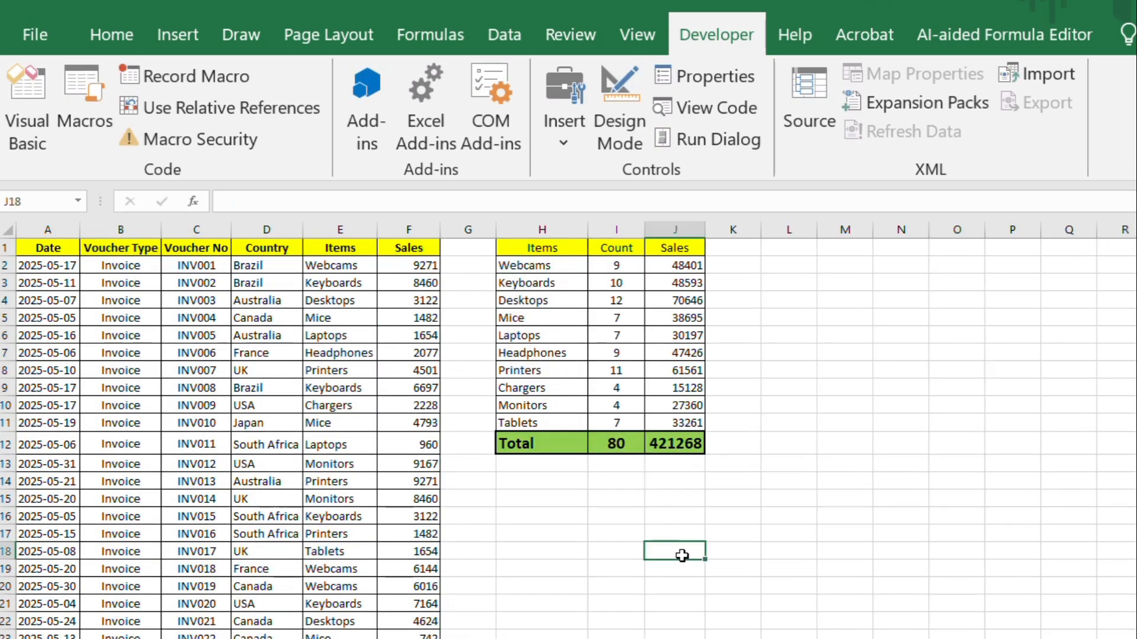